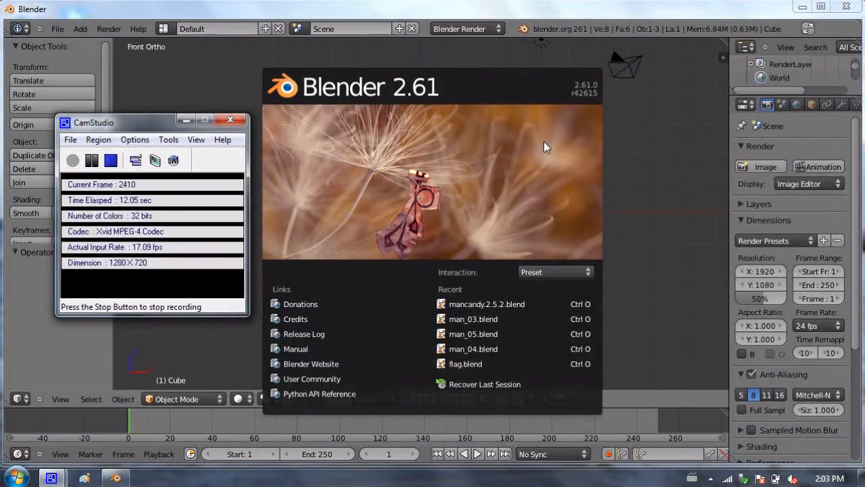
Step: Dismiss the startup splash screen to reach the default scene
left_click(516, 164)
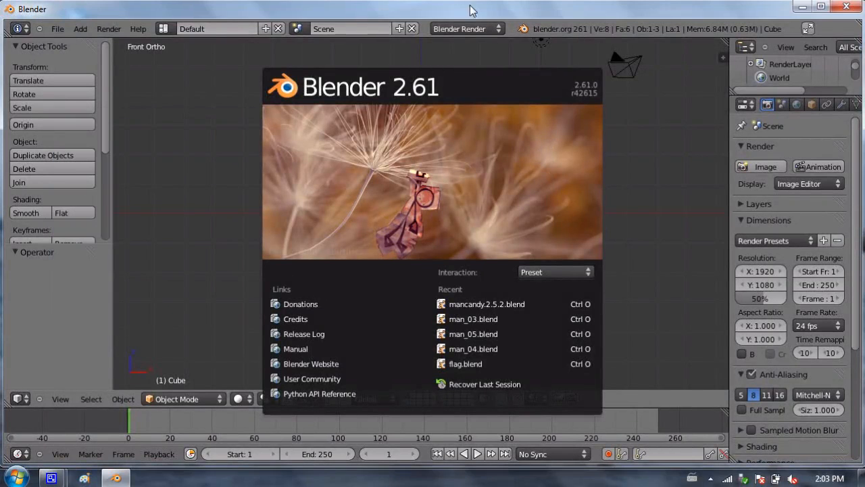
left_click(463, 134)
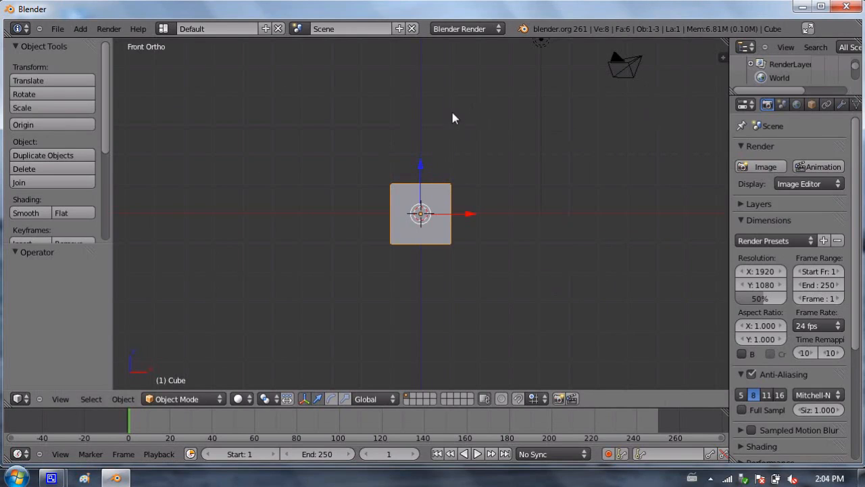
middle_click_drag(437, 145, 394, 214, "shift")
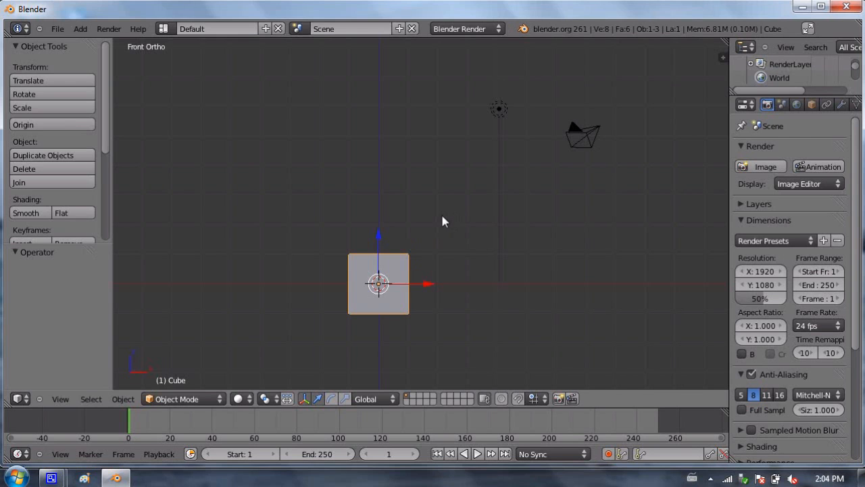
middle_click_drag(399, 202, 444, 155, "shift")
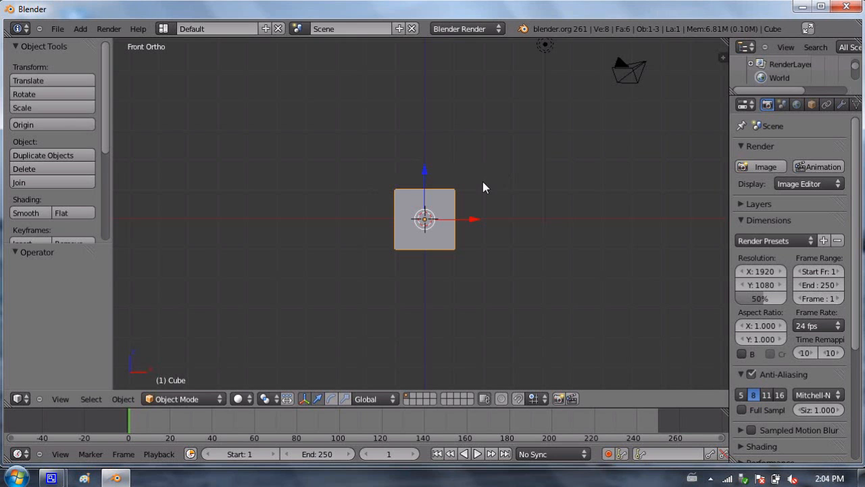
middle_click_drag(441, 189, 369, 206, "shift")
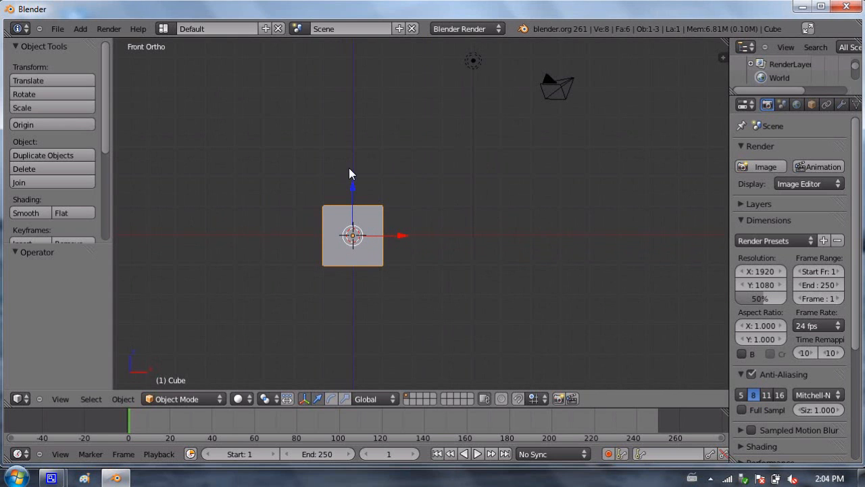
middle_click_drag(359, 197, 374, 200, "shift")
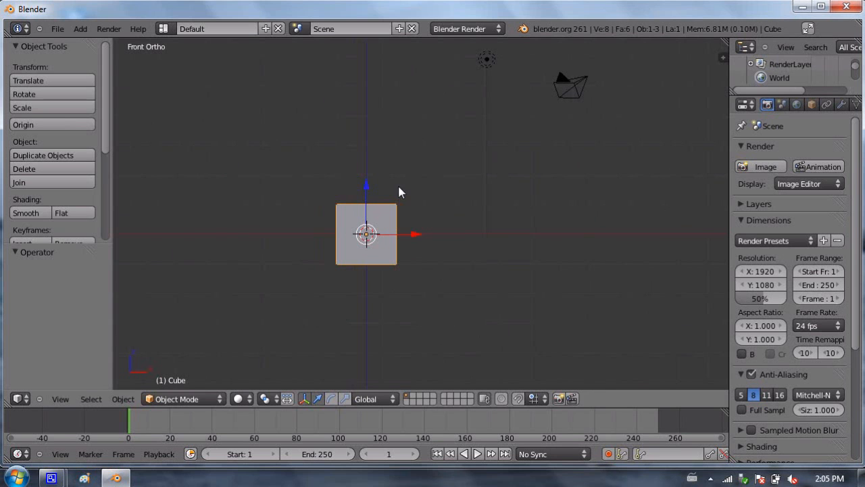
mouse_move(408, 200)
middle_mouse_down("shift")
mouse_move(432, 197)
mouse_move(437, 187)
mouse_move(417, 203)
middle_mouse_up("shift")
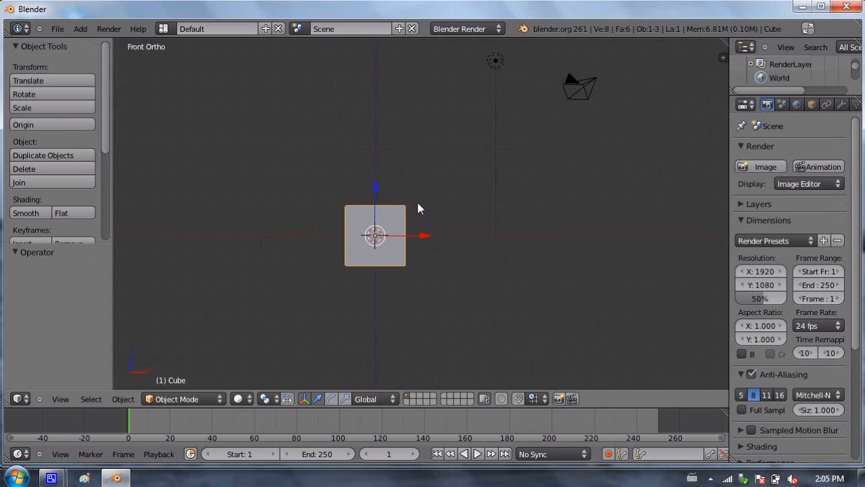
Step: Add a monkey mesh beside the cube on the positive X side and rotate it upright by about 84° around the X axis
left_click(462, 231)
key("shift+a")
mouse_move(450, 236)
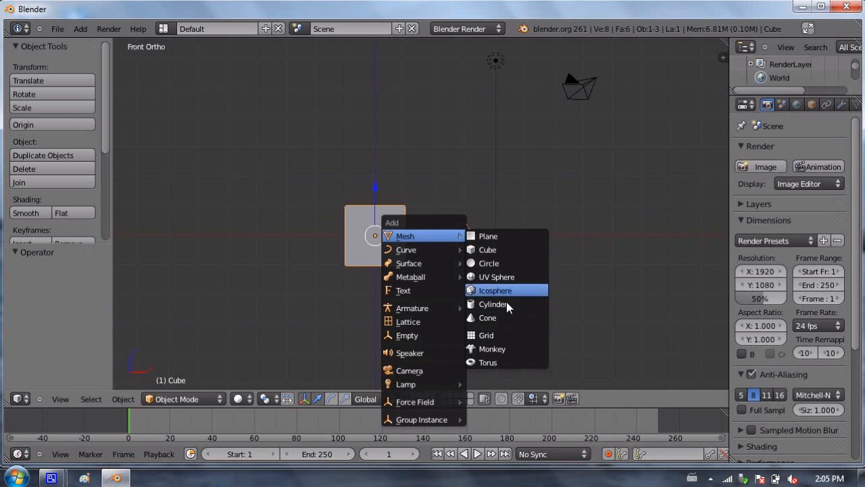
left_click(501, 348)
key("r")
key("x")
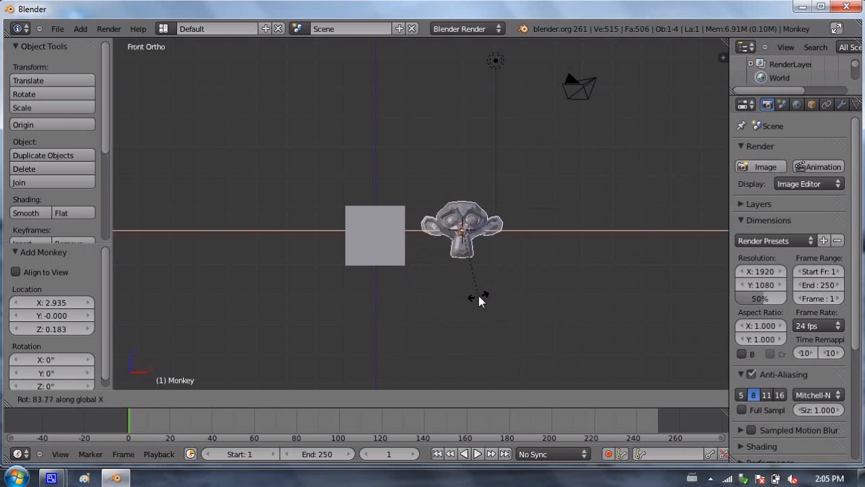
left_click(479, 295)
Step: Scale the monkey head down uniformly to about 0.58 of its size
key("s")
left_click(520, 229)
scroll(517, 225, "up", 4)
middle_click_drag(506, 195, 450, 145, "shift")
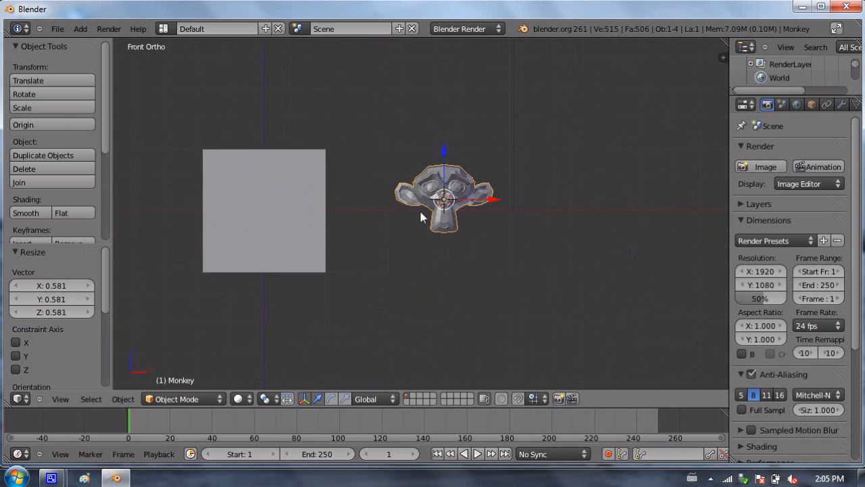
Step: Parent the monkey to the cube using the Object parent type and clear the selection
key("a")
right_click(447, 173)
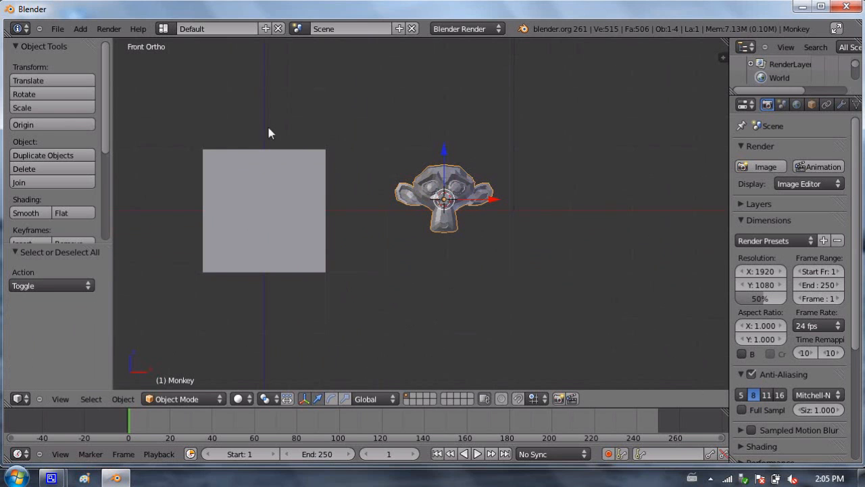
right_click(265, 182, "shift")
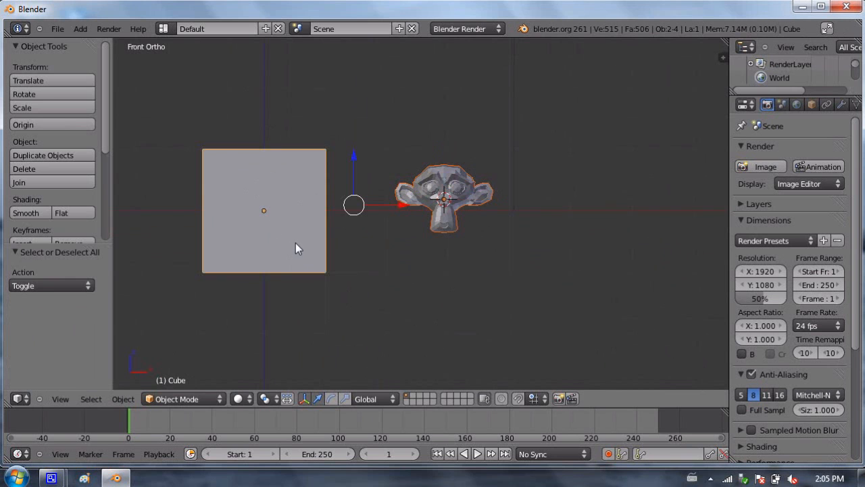
key("ctrl+p")
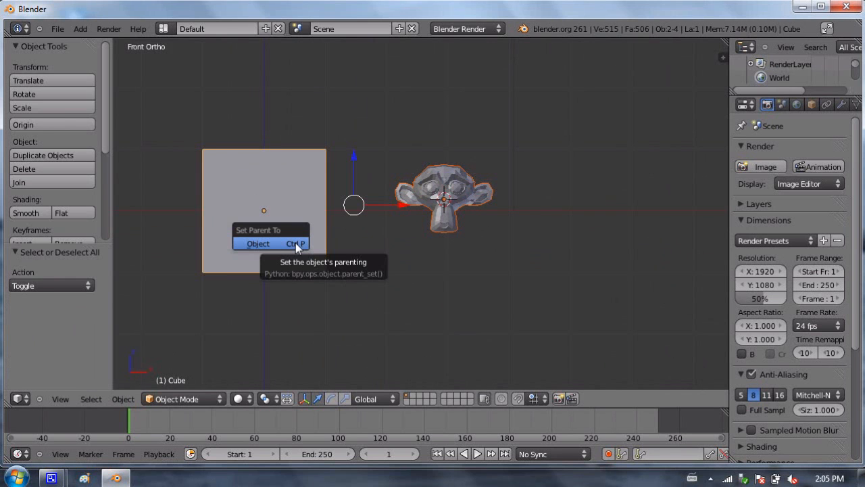
left_click(292, 244)
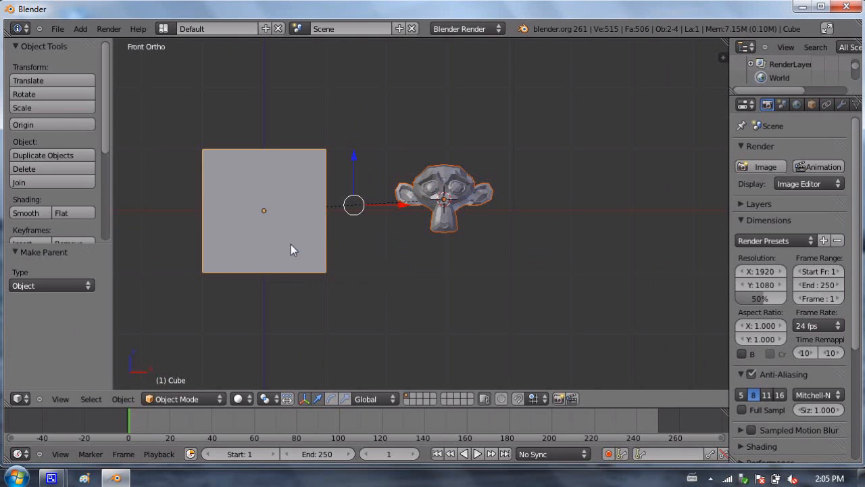
key("a")
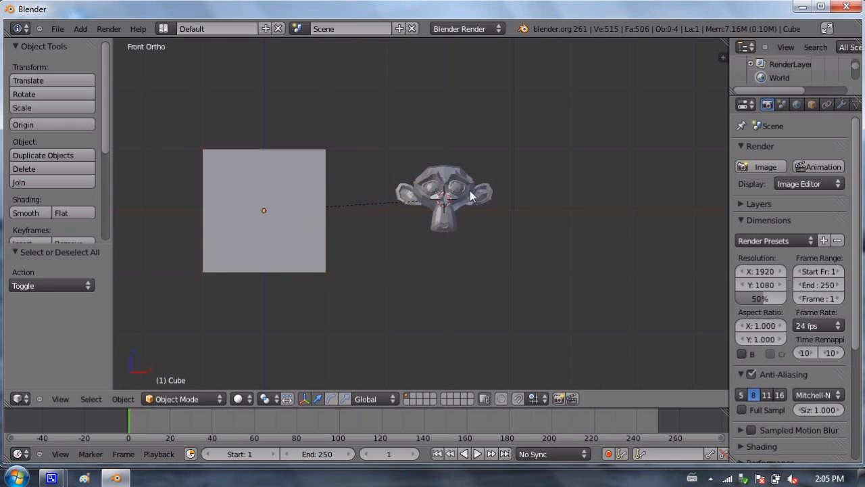
Step: Move the parent cube twice: about -0.08 in X and 0.49 in Z, and about 0.5 in X and -0.54 in Z
right_click(319, 191)
left_click(313, 187)
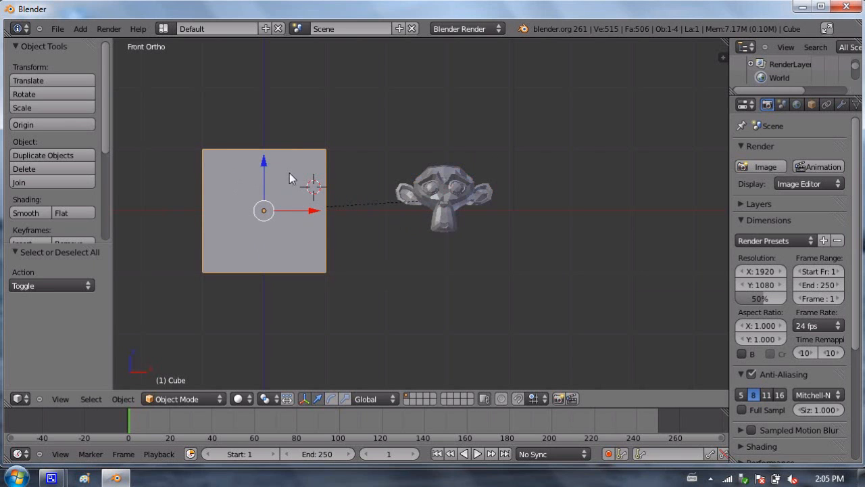
key("g")
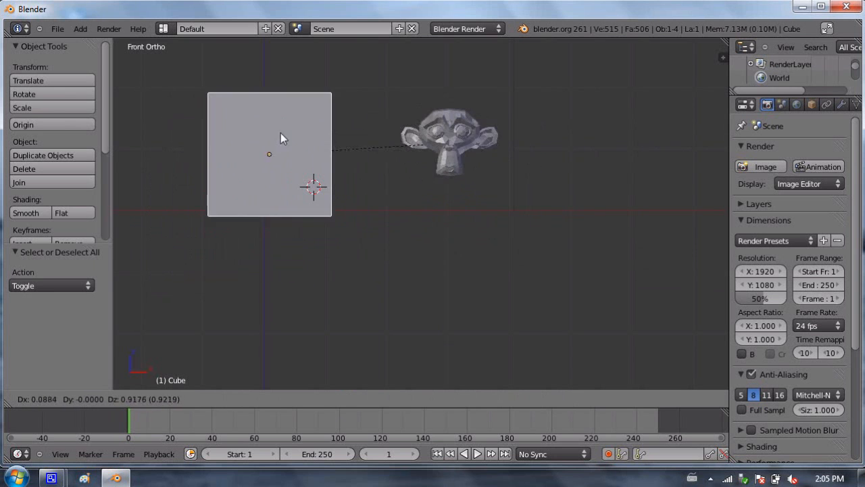
left_click(271, 159)
right_click(453, 149)
right_click(277, 156)
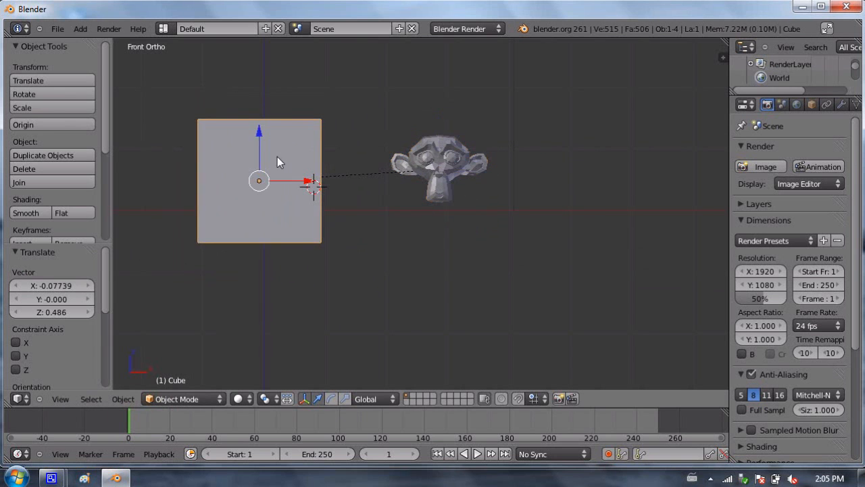
key("g")
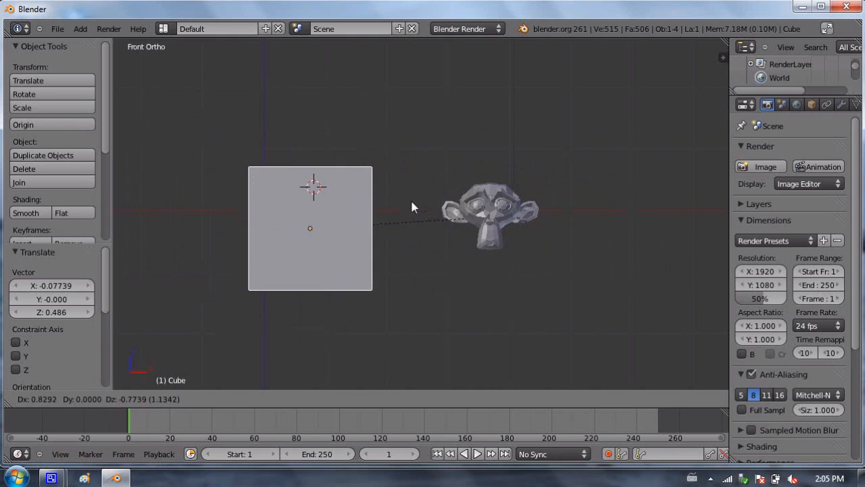
left_click(392, 192)
Step: Move the child monkey on its own by about -0.08 in X and 0.9 in Z
right_click(449, 204)
key("g")
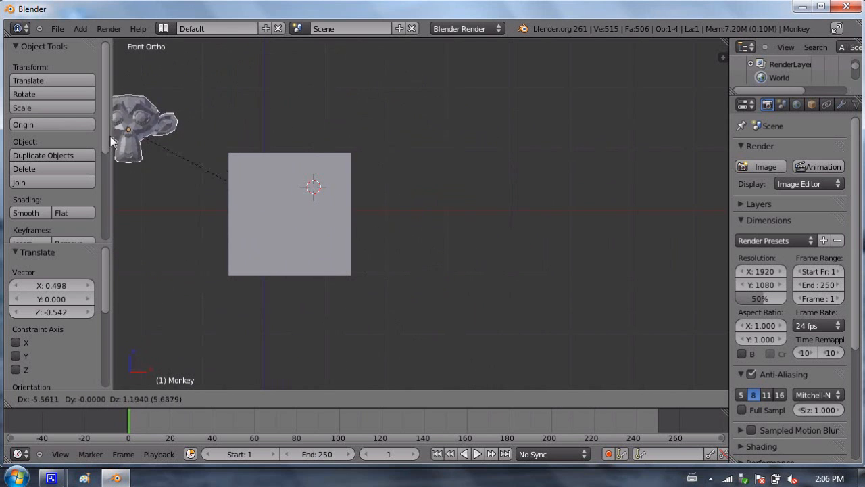
left_click(450, 159)
Step: Delete both the cube and the monkey from the scene
right_click(306, 186)
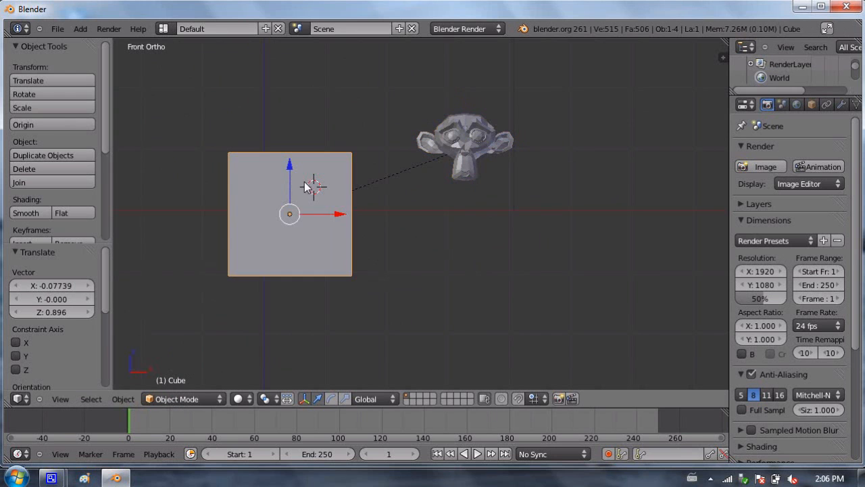
right_click(477, 144, "shift")
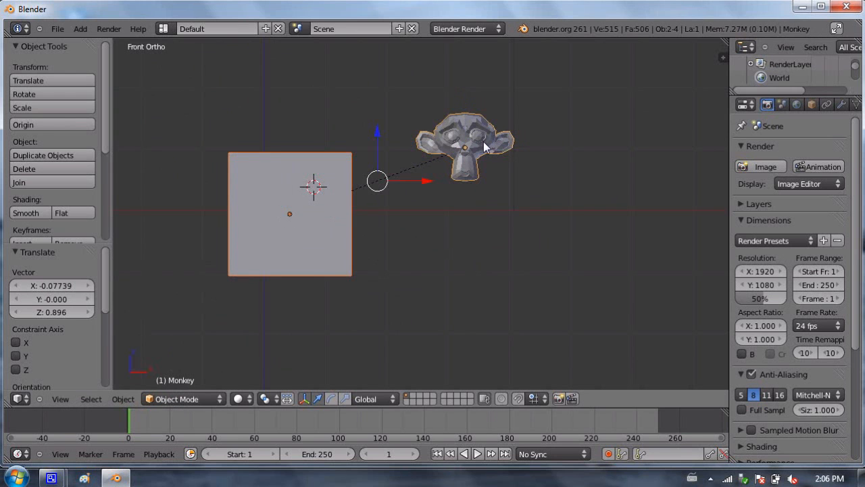
key("x")
left_click(466, 143)
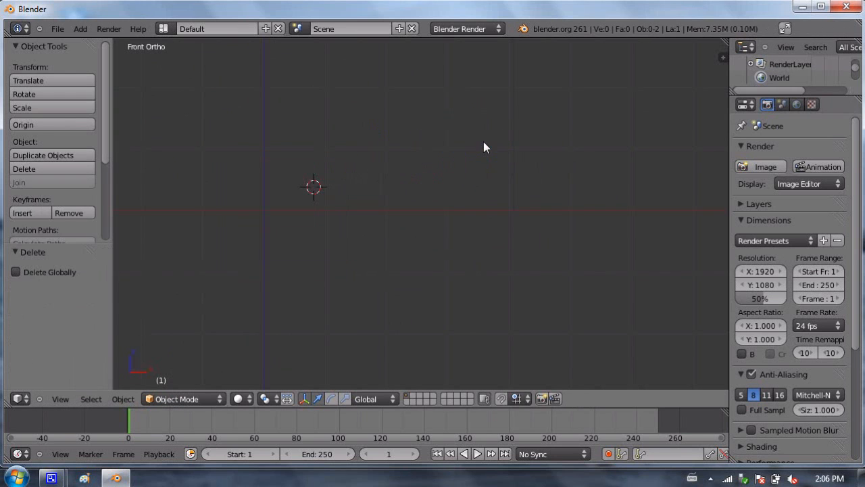
Step: Reset the 3D cursor to the world origin and add a single-bone armature there
key("shift+c")
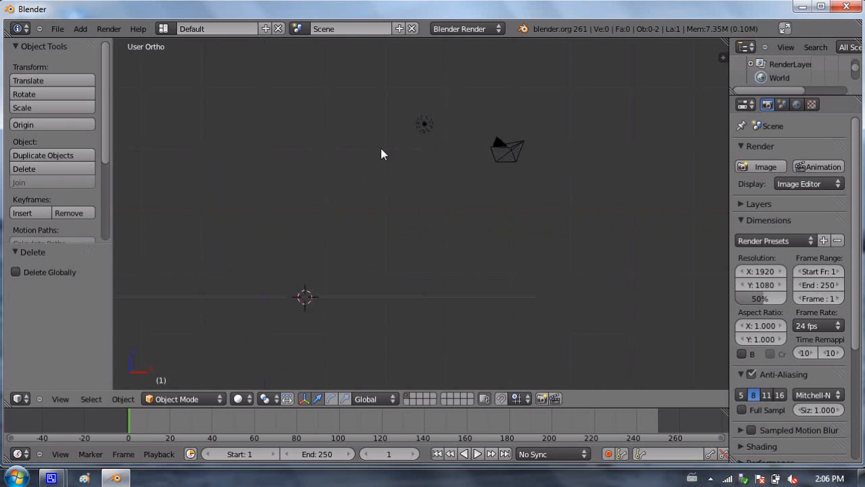
middle_click_drag(347, 230, 431, 155, "shift")
scroll(378, 203, "up", 4)
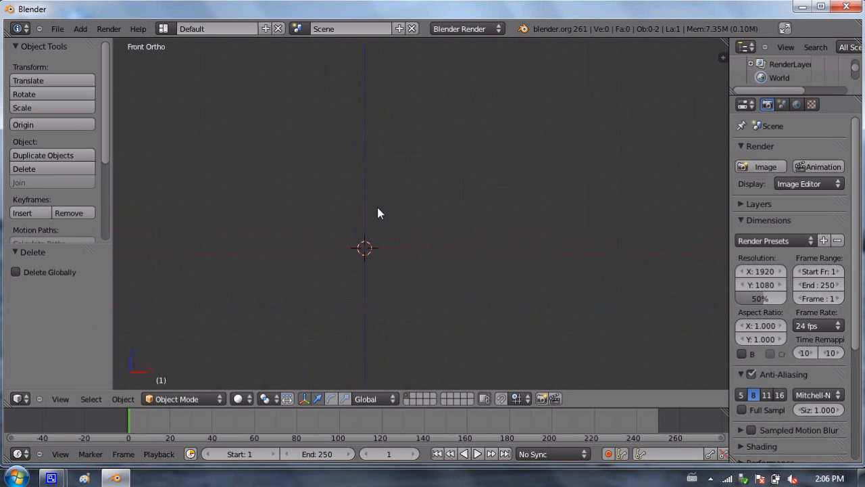
middle_click_drag(361, 227, 415, 194, "shift")
key("shift+a")
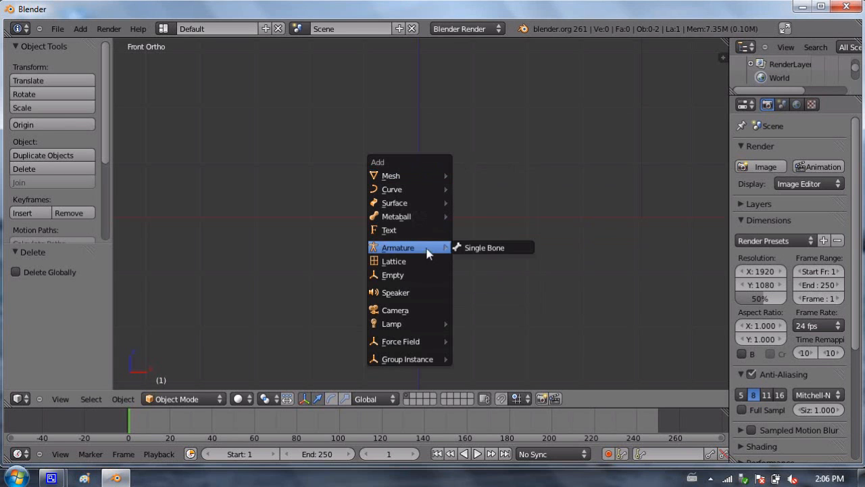
mouse_move(430, 248)
left_click(512, 248)
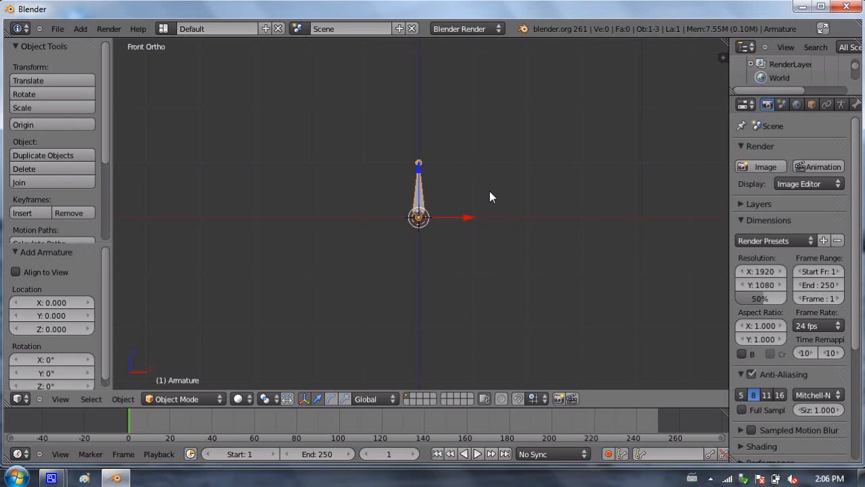
Step: Rotate the armature by 90° in the front view so the bone lies along the X axis
key("r")
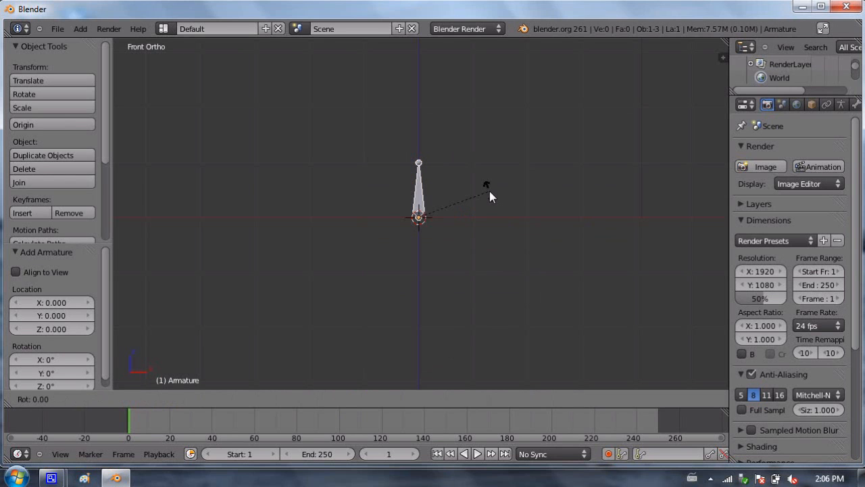
type("90")
key("Return")
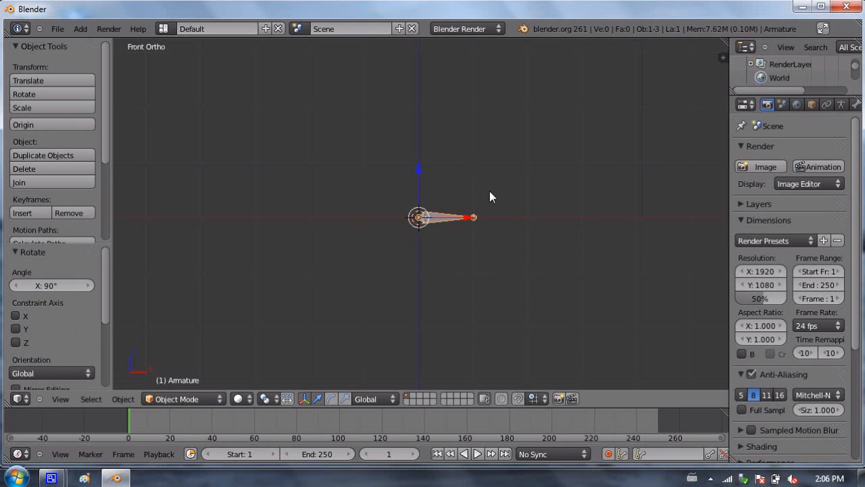
middle_click_drag(427, 192, 396, 193, "shift")
scroll(325, 198, "up", 3)
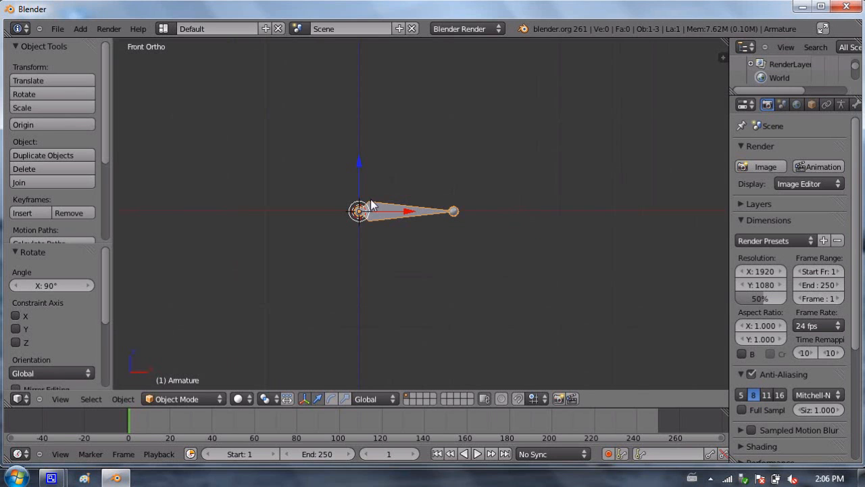
Step: Move the armature about -2.64 along the X axis
middle_click_drag(325, 202, 384, 200, "shift")
key("g")
key("x")
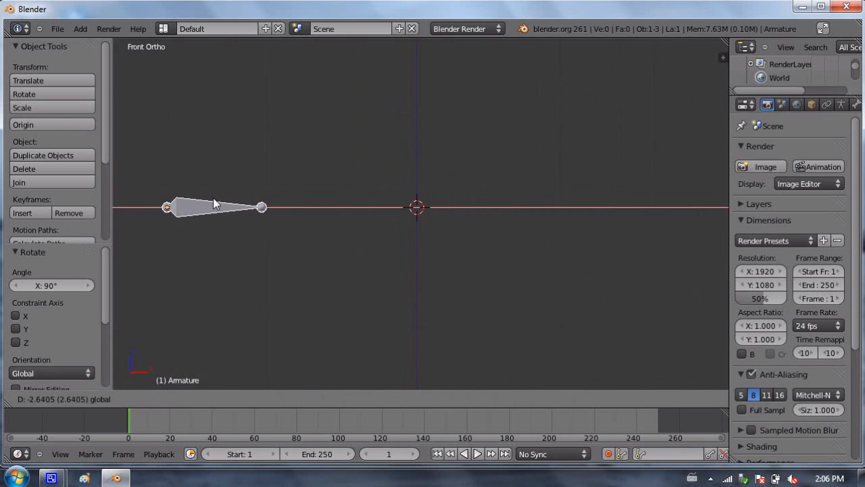
left_click(213, 197)
middle_click_drag(198, 203, 307, 187, "shift")
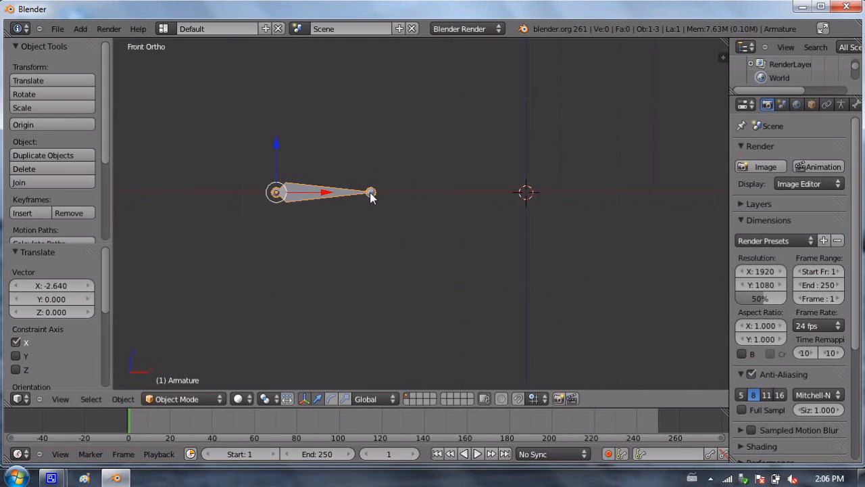
Step: Lengthen the bone in Edit Mode by moving its tip about 2.27 along the X axis, and select the whole bone
key("Tab")
key("g")
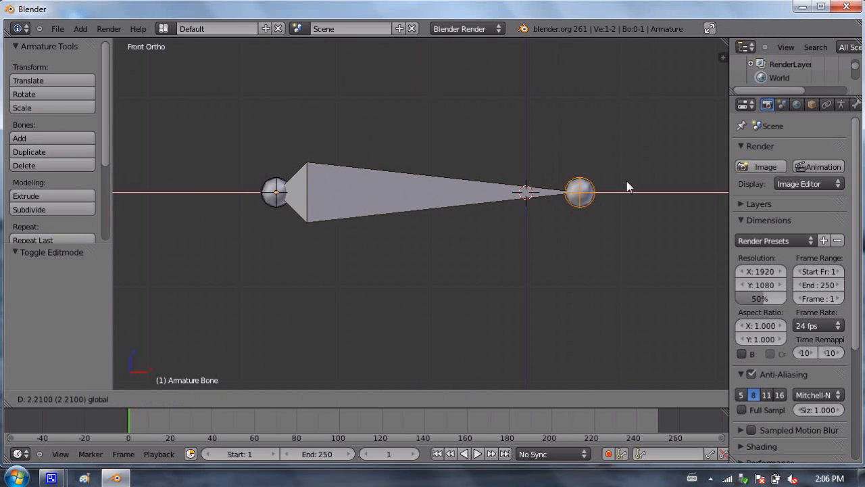
left_click(633, 187)
right_click(403, 180)
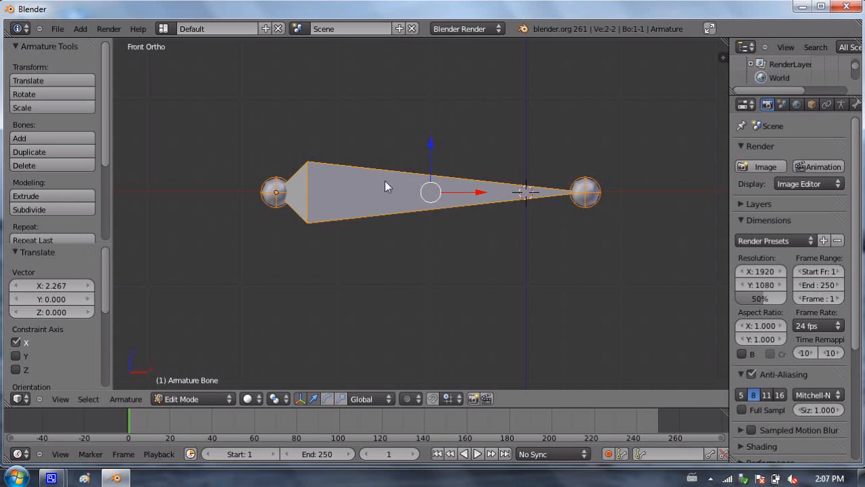
Step: Show the 3D view's properties and start the Screencast Keys display
key("n")
scroll(682, 257, "down", 8)
left_click(643, 302)
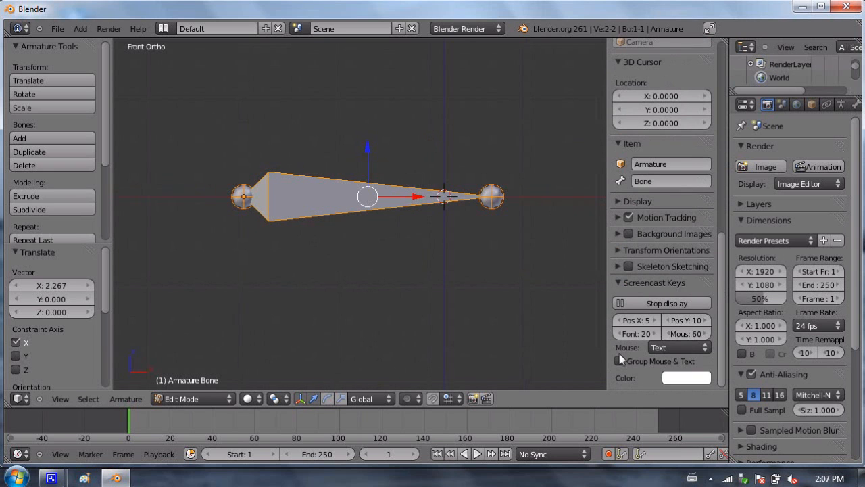
Step: Group mouse and text in the Screencast Keys display, show the mouse as an icon, and hide the view's properties
left_click(619, 360)
left_click(651, 347)
left_click(664, 319)
key("n")
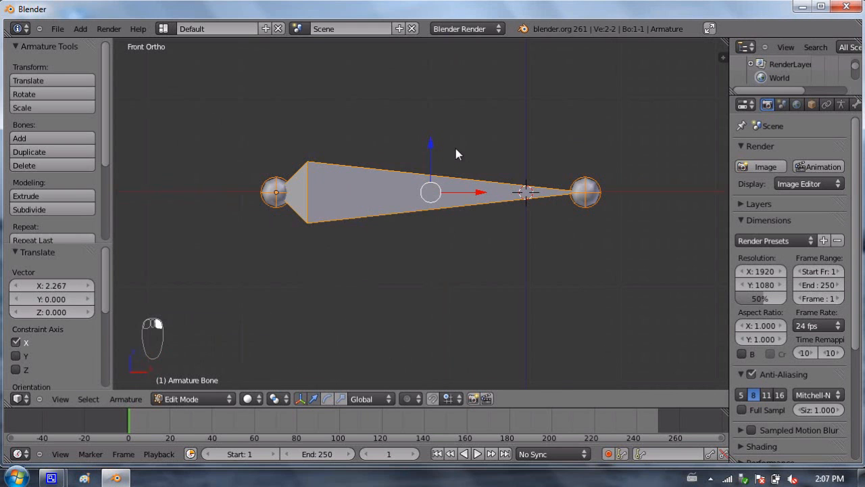
Step: Subdivide the selected bone with 2 cuts into a chain of three bones
key("w")
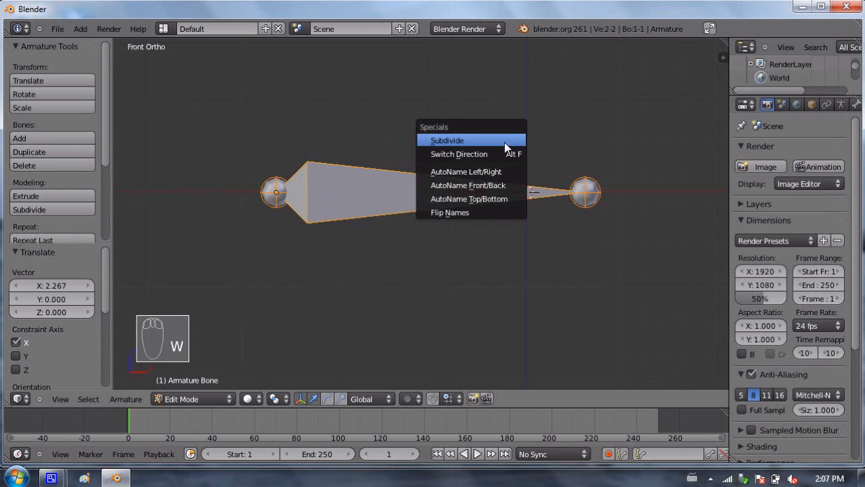
left_click(505, 141)
left_click(89, 286)
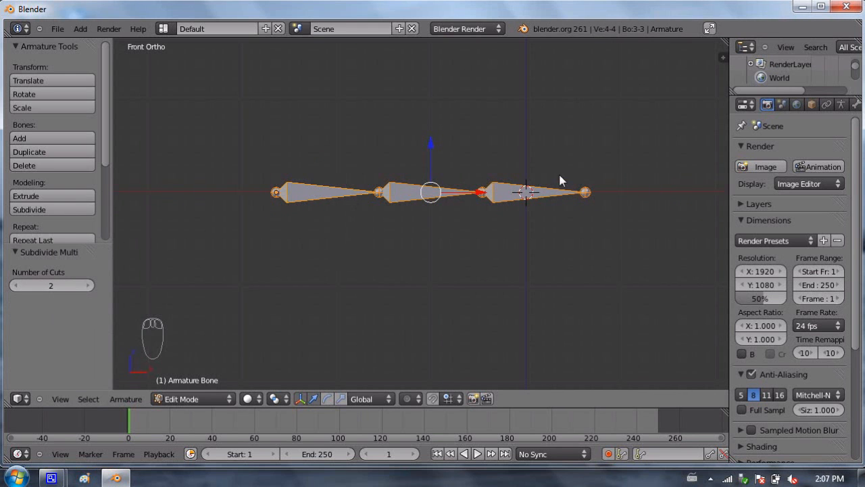
Step: Extrude a new bone diagonally upward from the chain's end tip, about 0.55 in X and 0.57 in Z
middle_click_drag(553, 204, 436, 218, "shift")
right_click(468, 205)
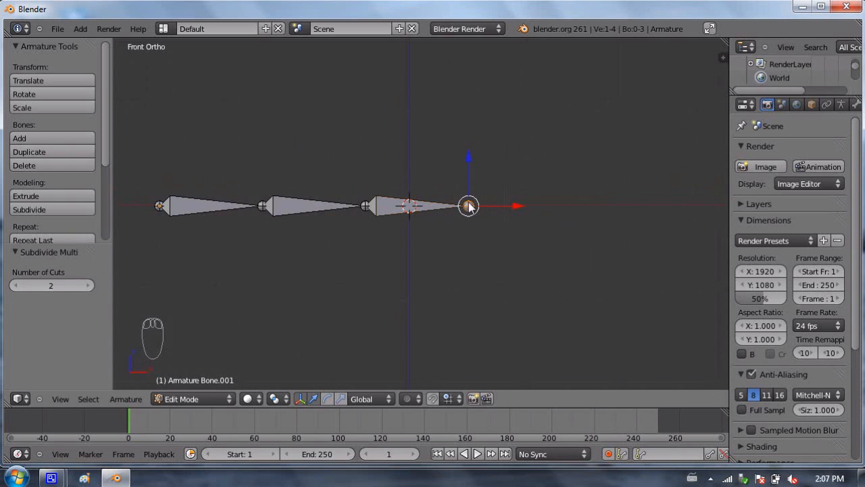
key("e")
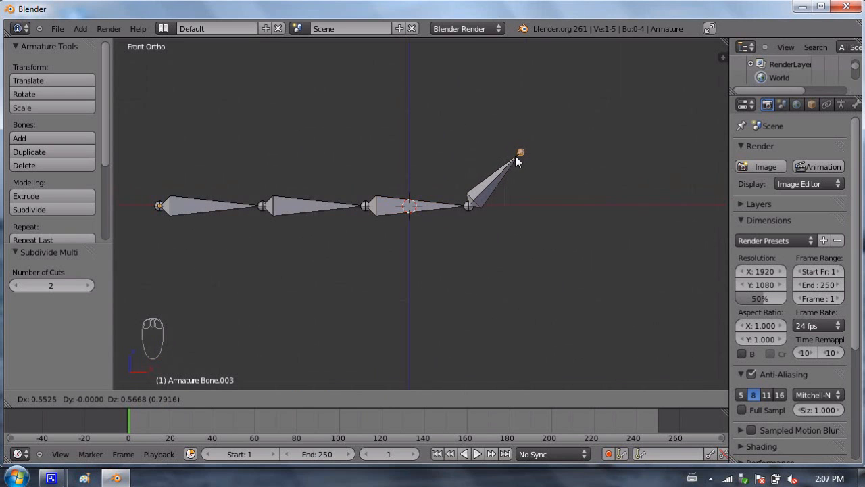
left_click(515, 155)
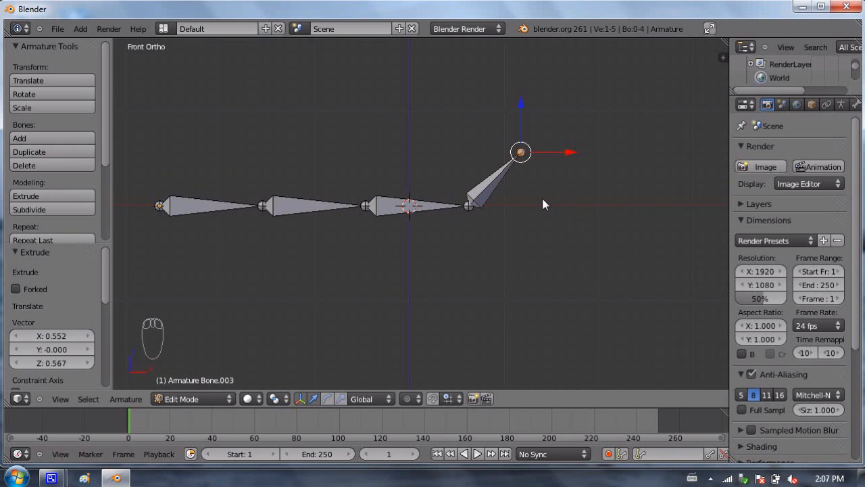
mouse_move(494, 215)
middle_mouse_down()
mouse_move(477, 237)
mouse_move(487, 229)
middle_mouse_up()
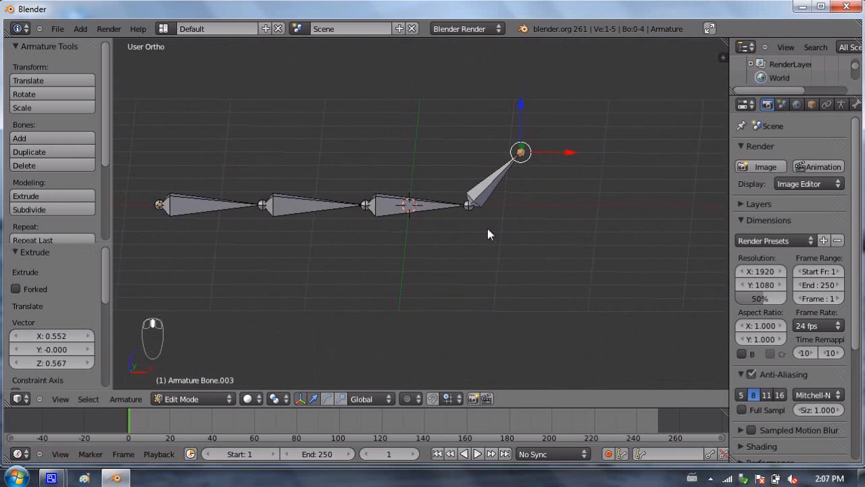
key("KP_1")
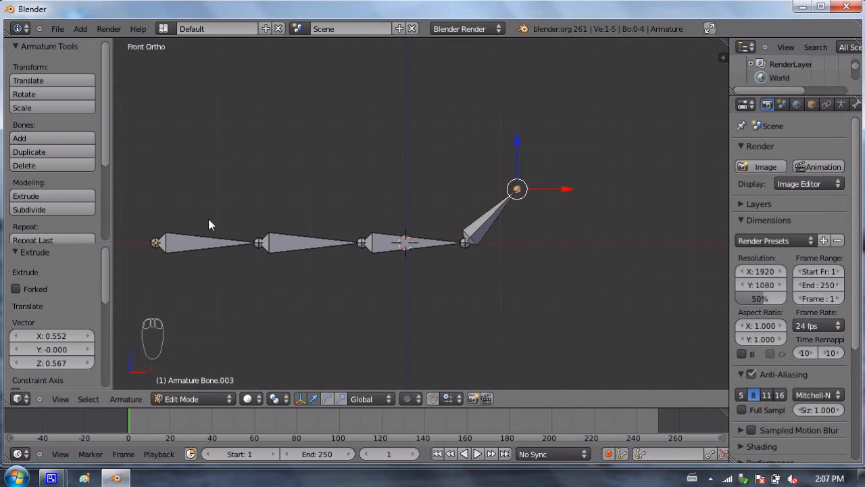
Step: Select the upward diagonal bone and recalculate its roll to the Z axis
middle_click_drag(485, 222, 568, 208)
key("KP_1")
key("KP_1")
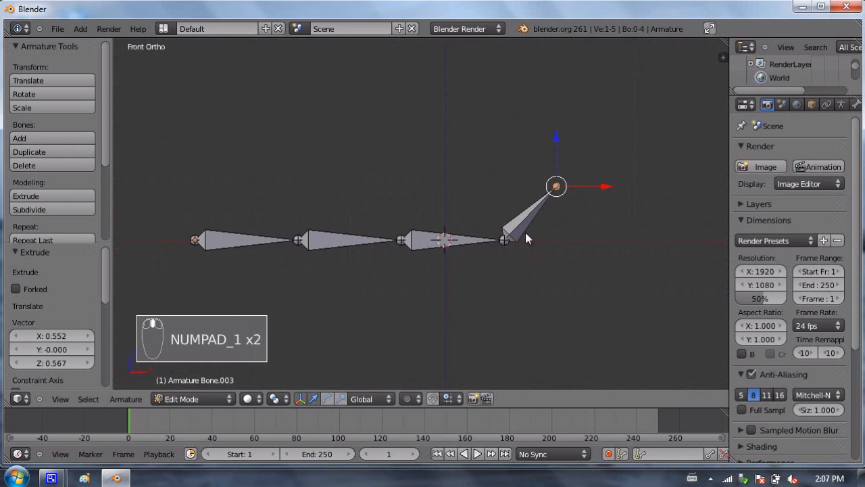
right_click(526, 230)
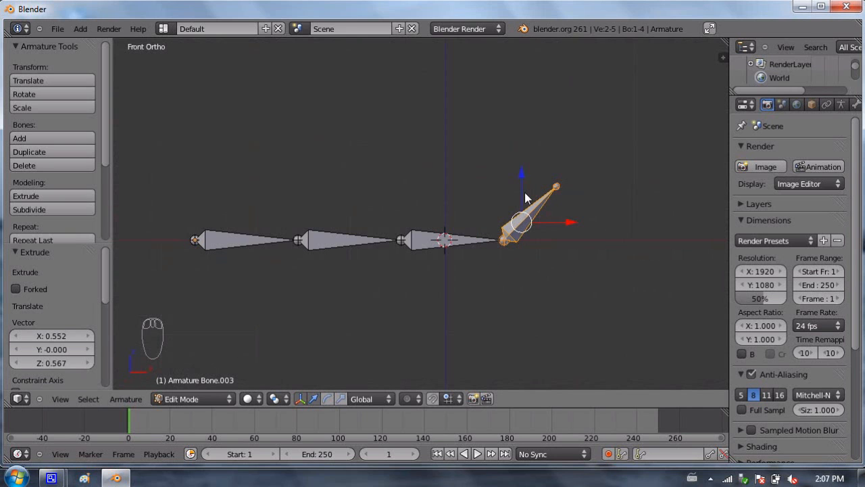
key("ctrl+n")
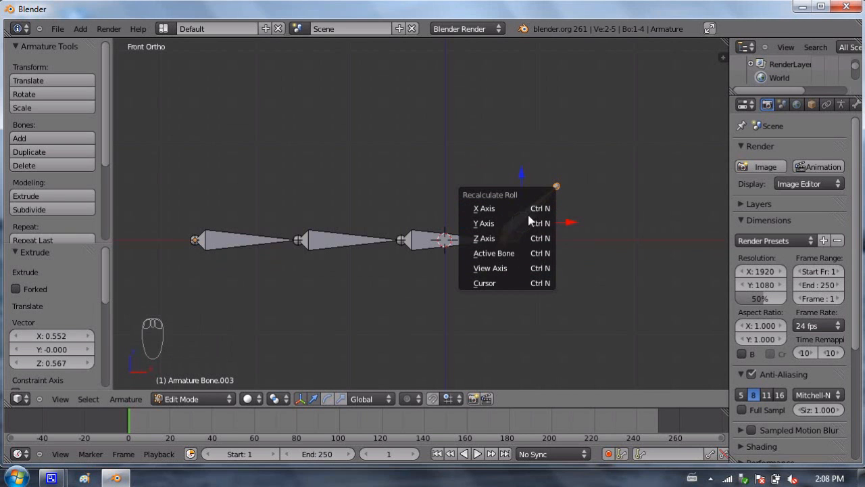
left_click(521, 238)
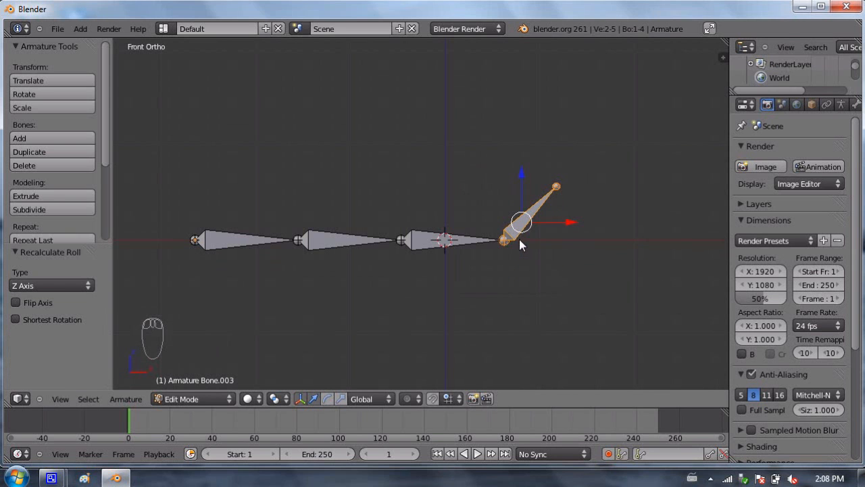
Step: Extrude a second bone diagonally downward from the chain's end joint, about 0.61 in X and -0.60 in Z
middle_click_drag(519, 239, 452, 217, "shift")
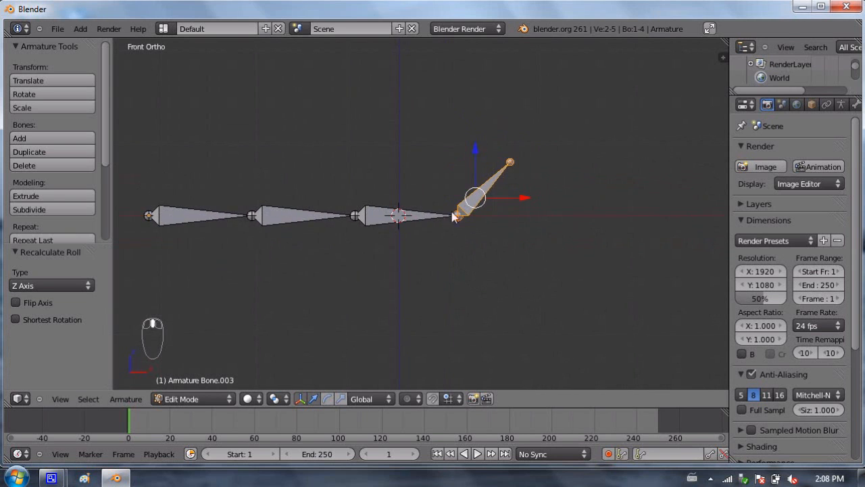
right_click(459, 217)
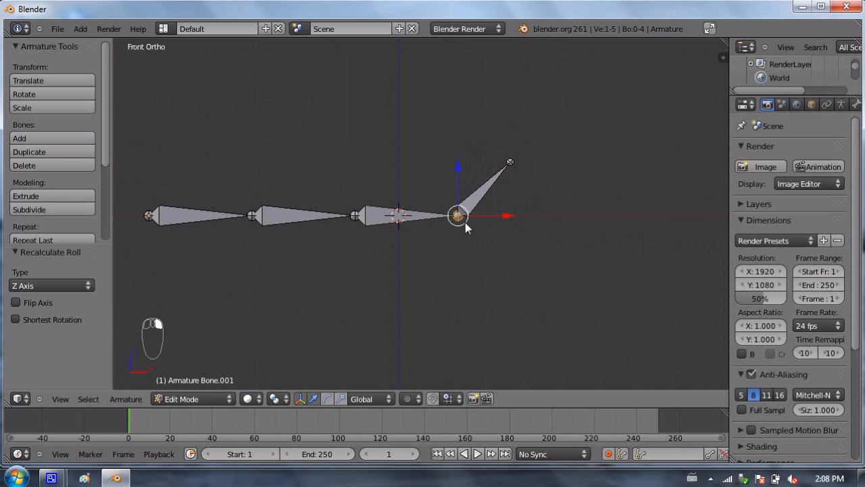
key("KP_1")
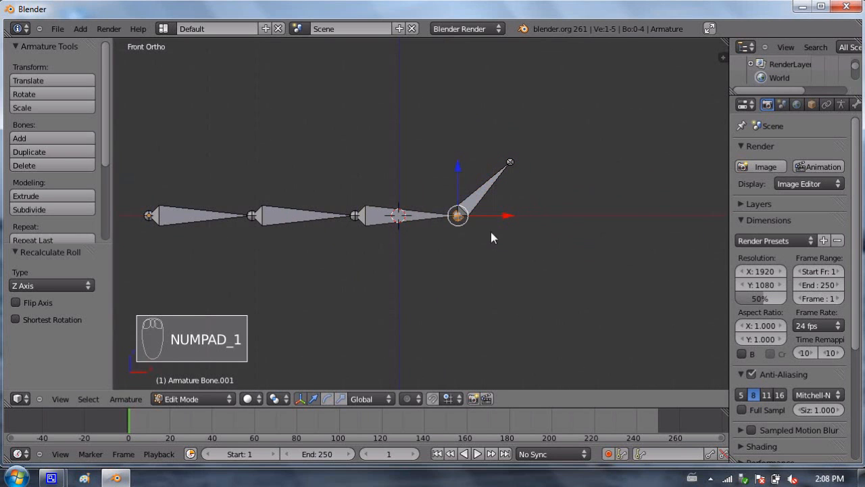
key("e")
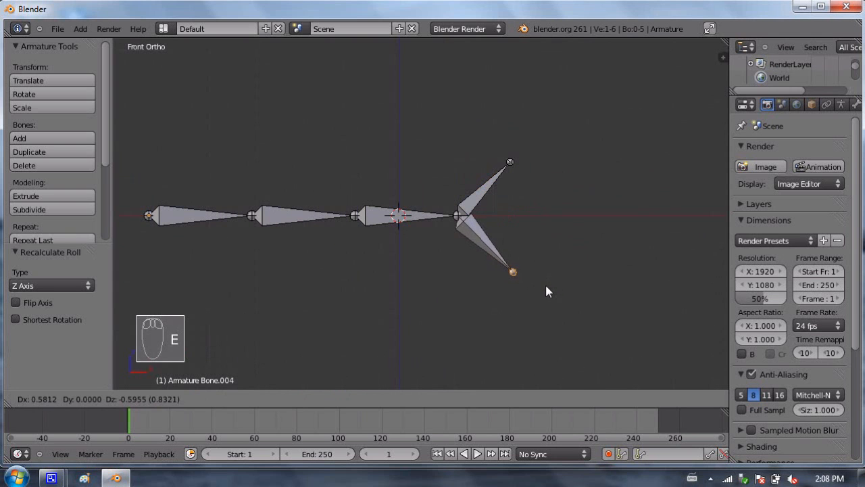
left_click(547, 289)
Step: Move the downward bone's tip about 0.53 along the Y axis in the right view
middle_click_drag(565, 269, 495, 279)
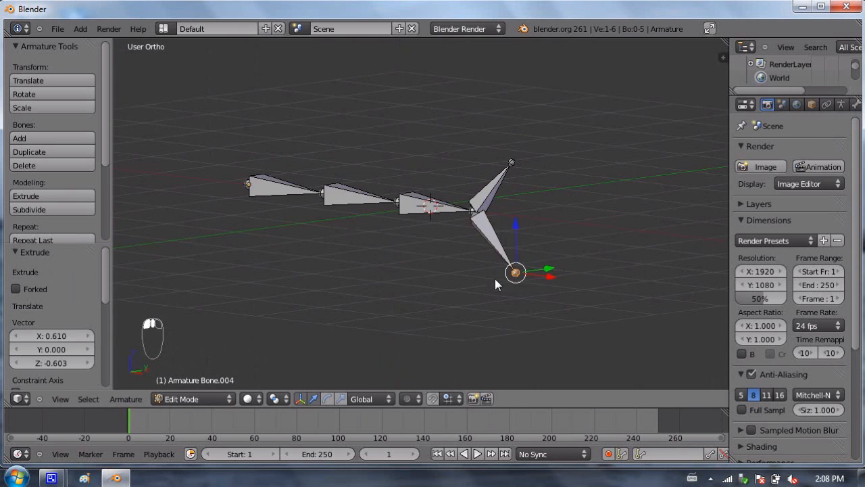
key("KP_3")
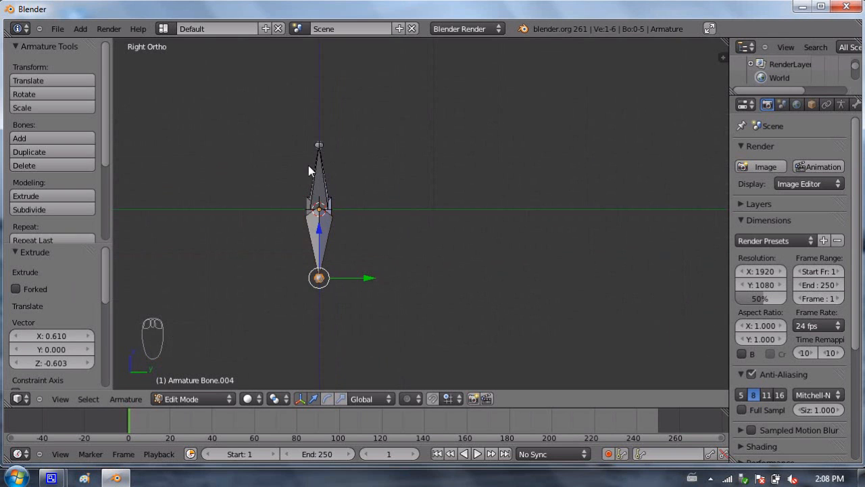
left_click_drag(361, 284, 423, 271)
Step: Extrude a third bone downward from the chain's end joint in the front view, about 0.61 in X and -0.61 in Z
middle_click_drag(289, 251, 401, 220)
key("KP_1")
right_click(251, 171)
middle_click_drag(294, 189, 418, 196, "shift")
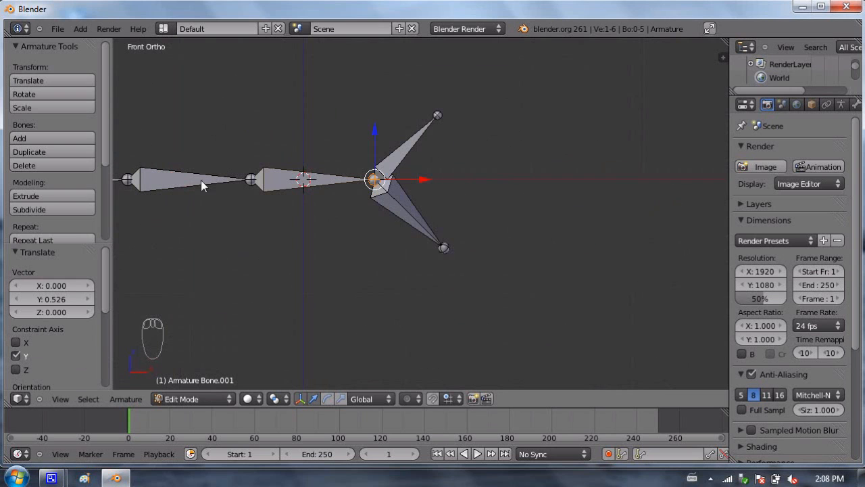
key("e")
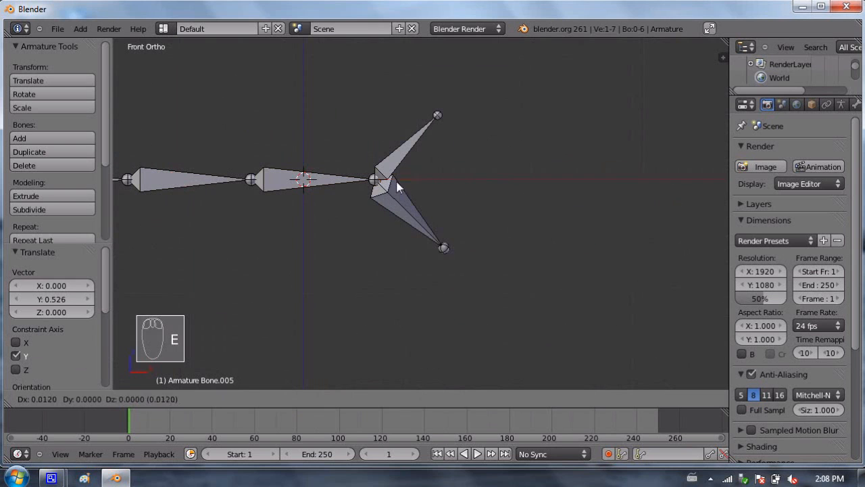
left_click(452, 252)
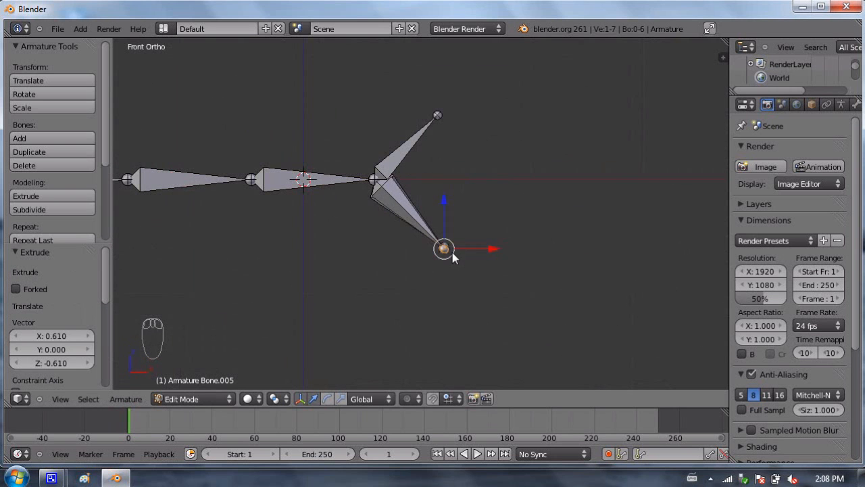
Step: Move the third branch bone's tip about -0.62 along the Y axis in the right view
middle_click_drag(413, 232, 251, 250)
key("KP_1")
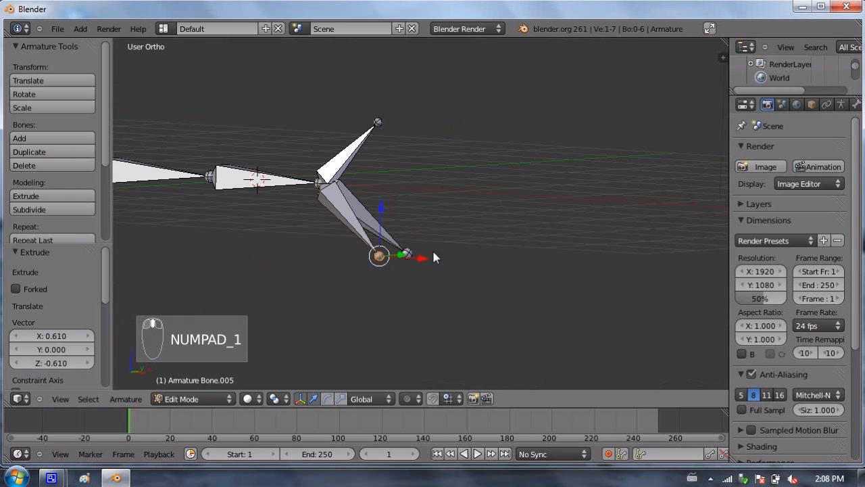
key("KP_3")
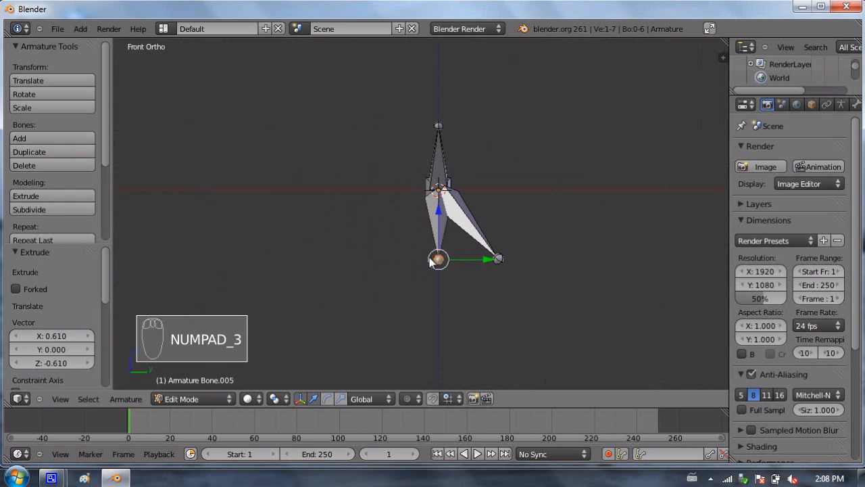
left_click_drag(482, 259, 415, 262)
Step: Recalculate the roll of the lower branch bone on the positive Y side, first to the Z axis and finally to the X axis
middle_click_drag(415, 261, 392, 163)
right_click(412, 184)
middle_click_drag(434, 216, 379, 194)
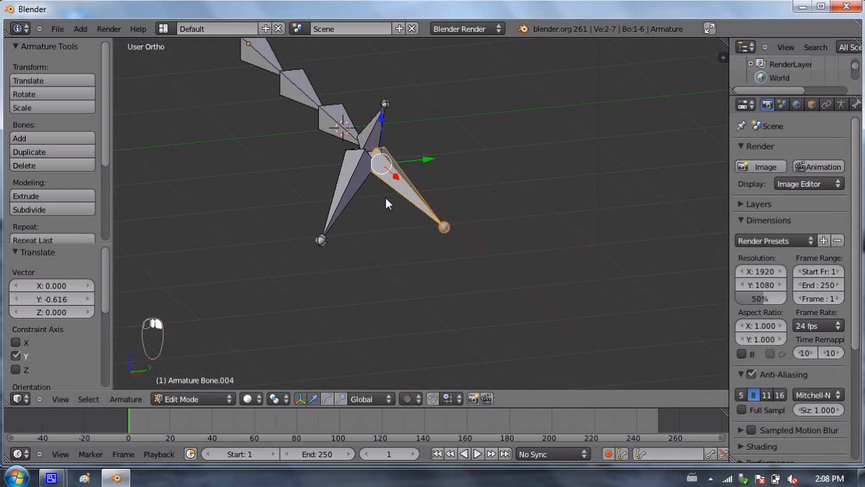
key("ctrl+n")
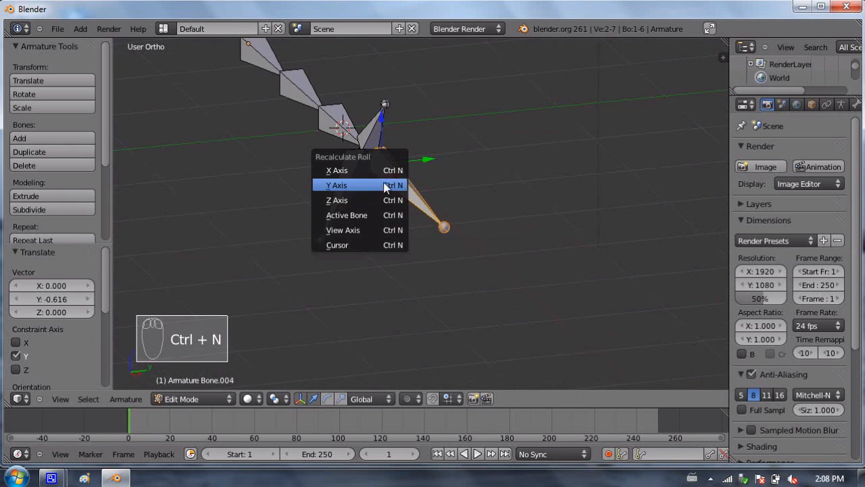
left_click(374, 200)
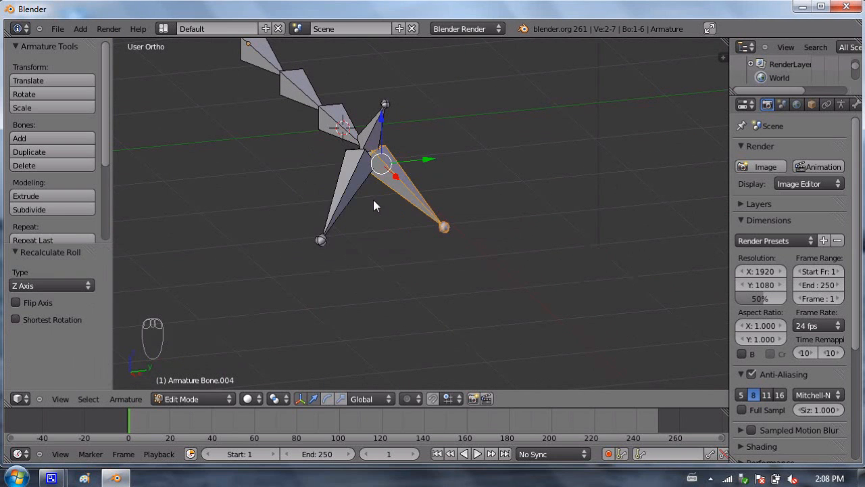
middle_click_drag(386, 203, 359, 165)
key("ctrl+n")
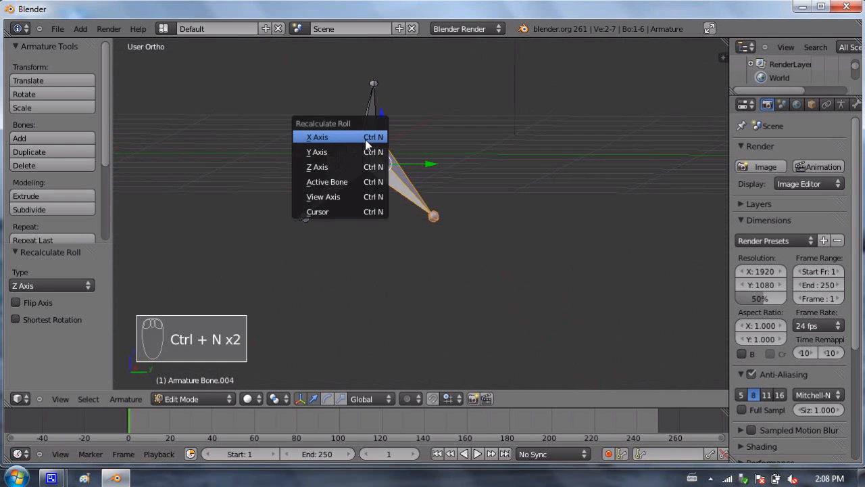
left_click(363, 137)
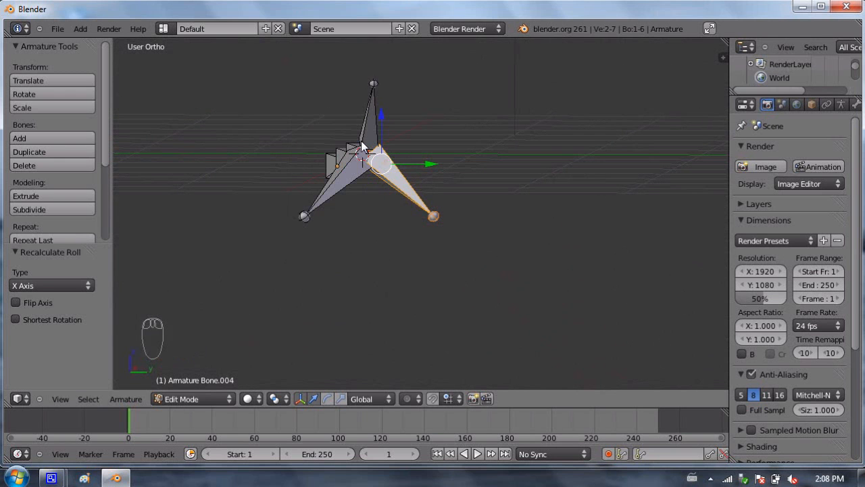
Step: Select the lower branch bone on the negative Y side and recalculate its roll to the X axis
middle_click_drag(385, 214, 375, 135)
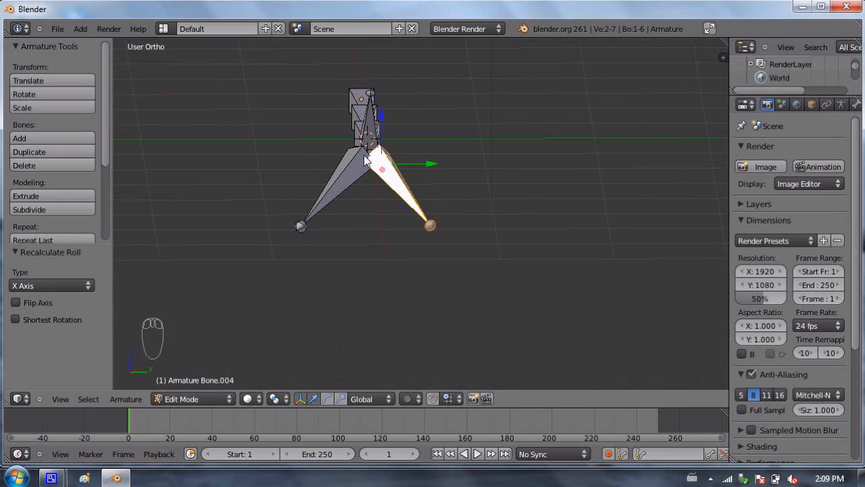
scroll(365, 168, "down", 1)
right_click(351, 185)
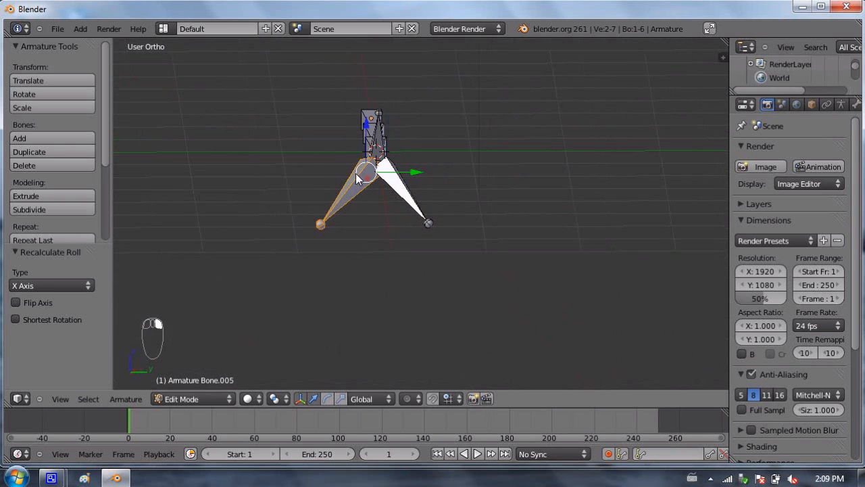
key("ctrl+n")
left_click(355, 177)
Step: Select the tips of all three branch bones and extrude short bones from them along the X axis
middle_click_drag(356, 177, 475, 138)
key("KP_1")
right_click(394, 58)
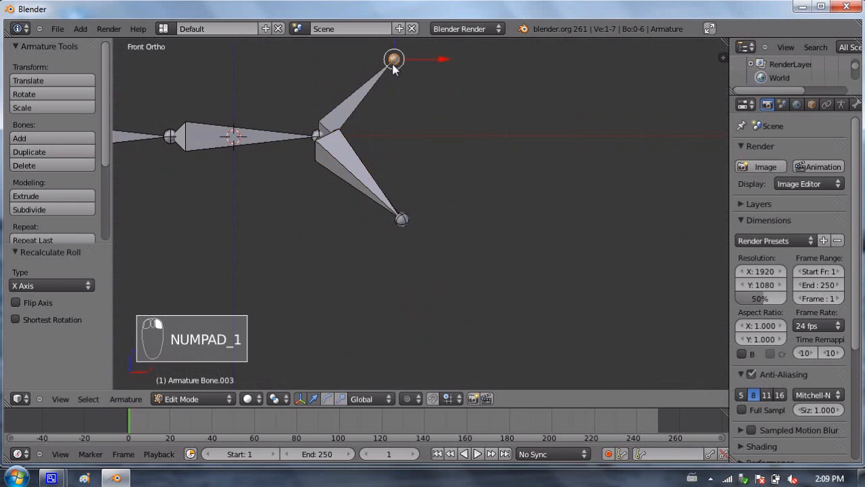
middle_click_drag(375, 122, 498, 364)
right_click(463, 214, "shift")
right_click(330, 227, "shift")
key("KP_1")
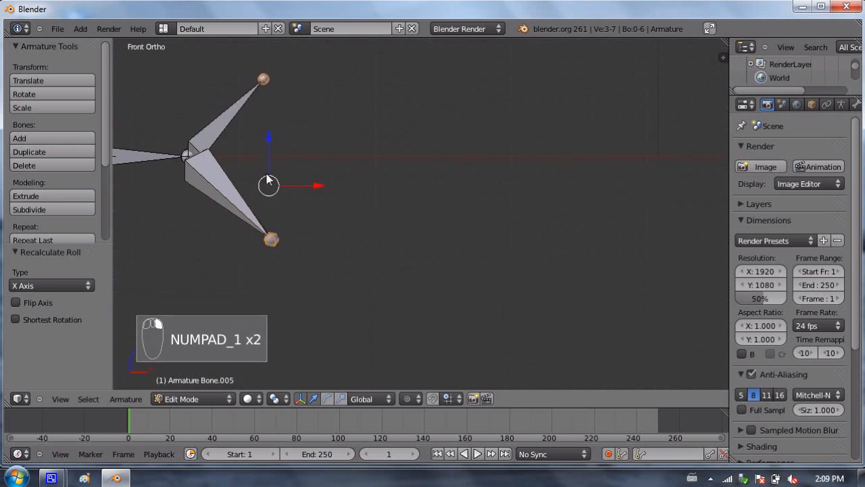
middle_click_drag(267, 174, 379, 194, "shift")
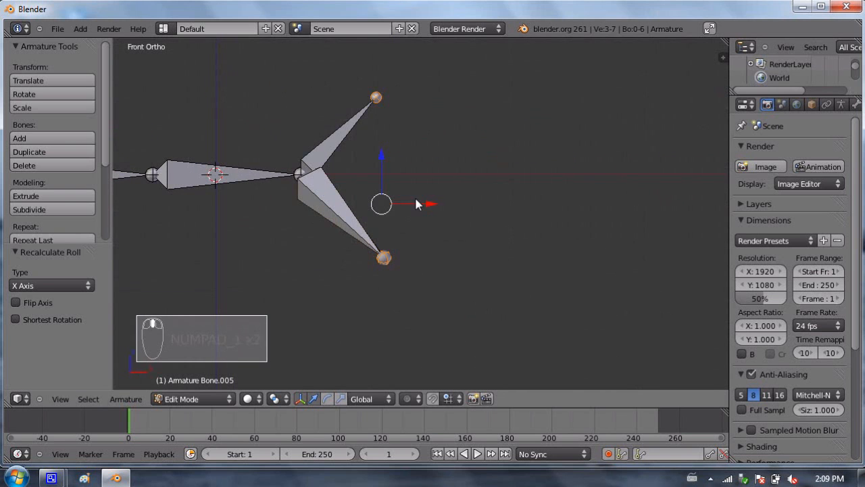
key("e")
middle_click(460, 159)
left_click(462, 162)
Step: Return the armature to Object Mode in the front view and widen the properties editor
middle_click_drag(437, 229, 484, 154)
key("Tab")
key("KP_1")
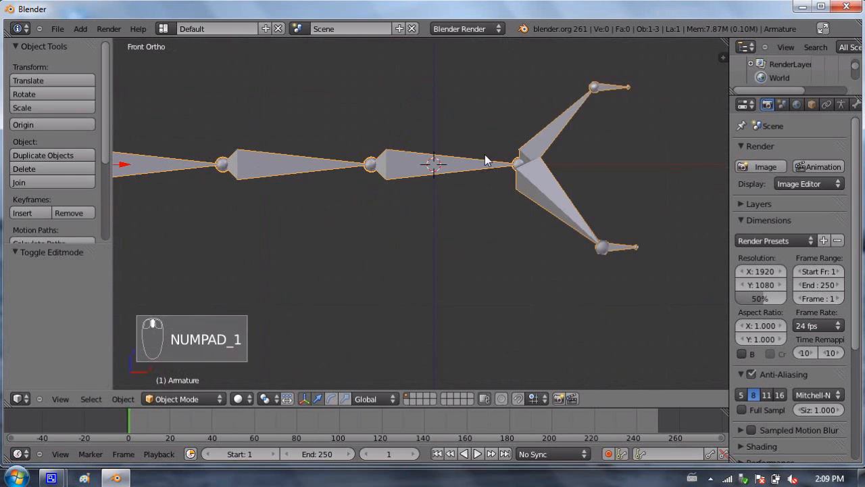
left_click_drag(731, 143, 618, 160)
scroll(297, 191, "down", 4)
scroll(326, 133, "up", 2)
middle_click_drag(282, 169, 363, 183, "shift")
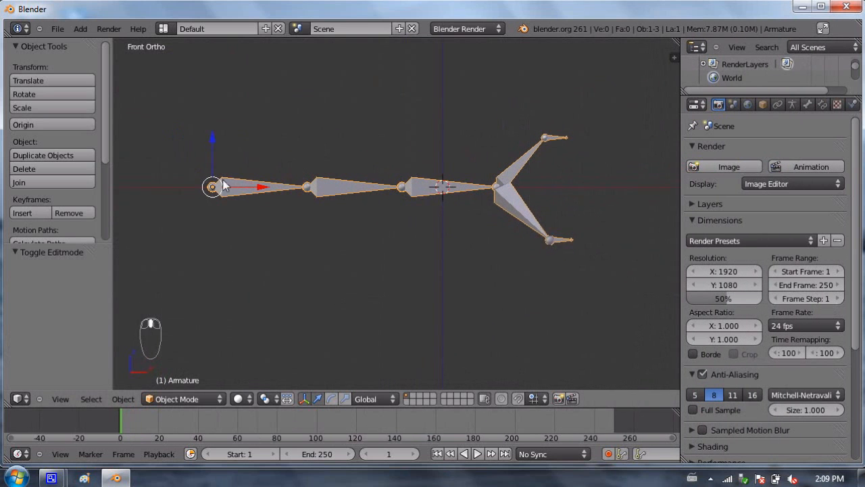
Step: Set the armature's bone display to B-Bone and check it in both Edit Mode and Object Mode
left_click(793, 104)
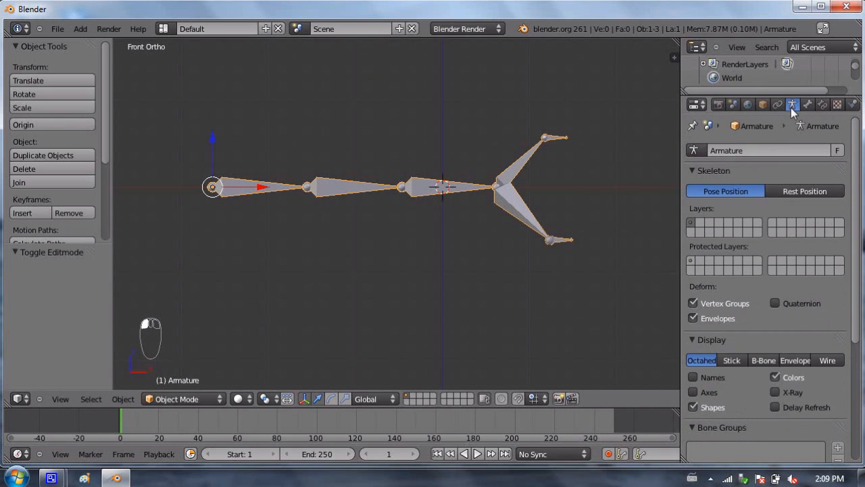
left_click(765, 359)
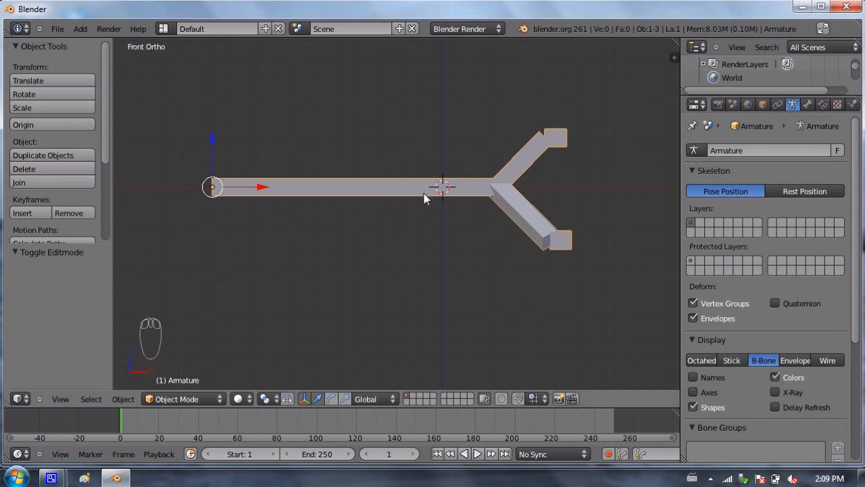
key("Tab")
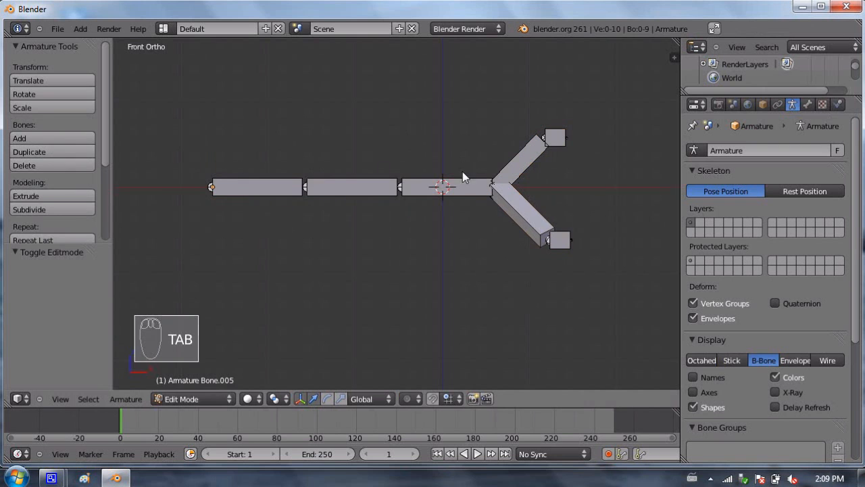
key("Tab")
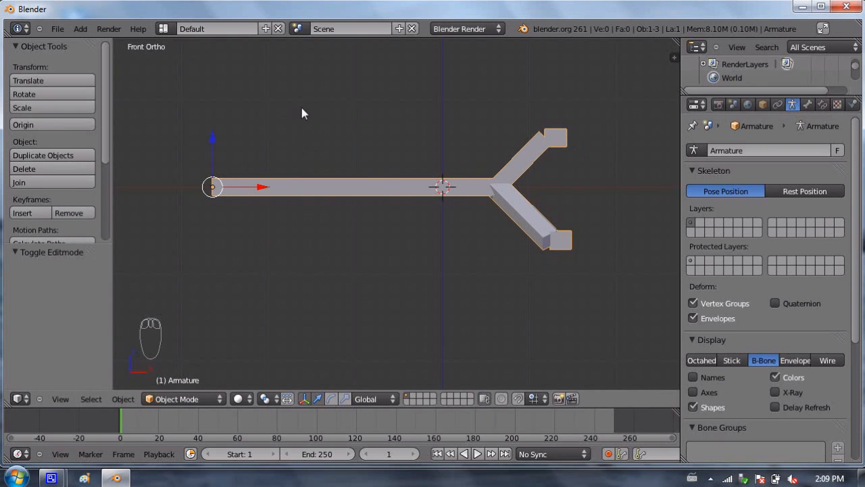
Step: Select all bones in Edit Mode and scale their B-Bone display thickness down to about 0.306
key("Tab")
right_click(280, 189)
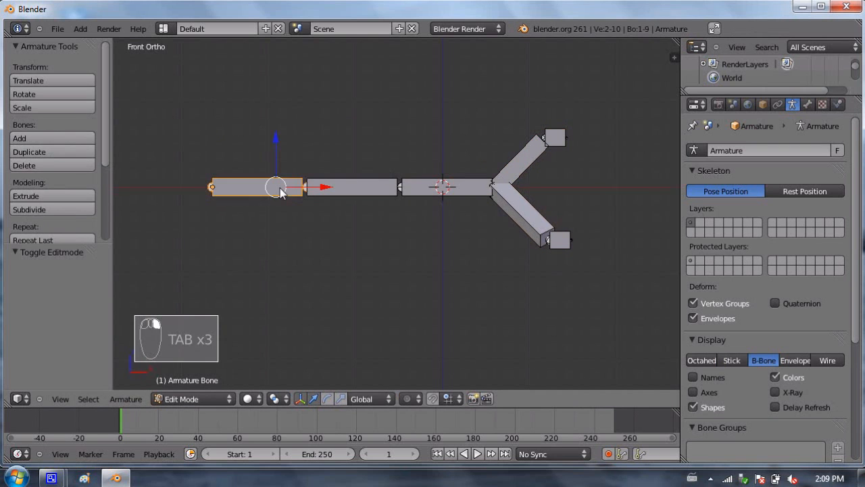
key("a")
key("a")
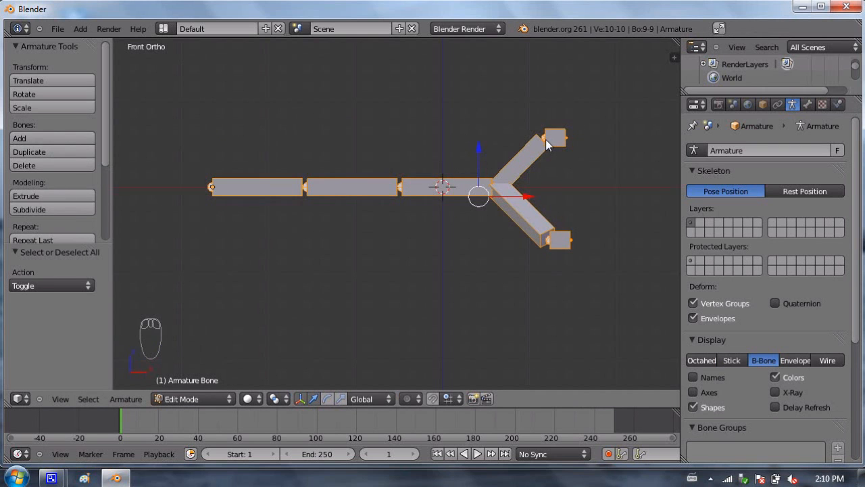
key("ctrl+alt+s")
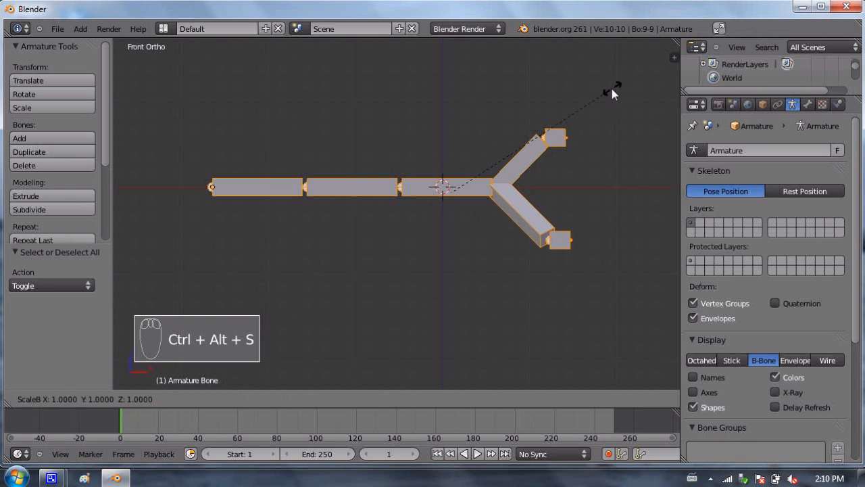
left_click(497, 160)
Step: Compare the Octahedral bone display with B-Bone, keep B-Bone, and return the armature to Object Mode
left_click(702, 360)
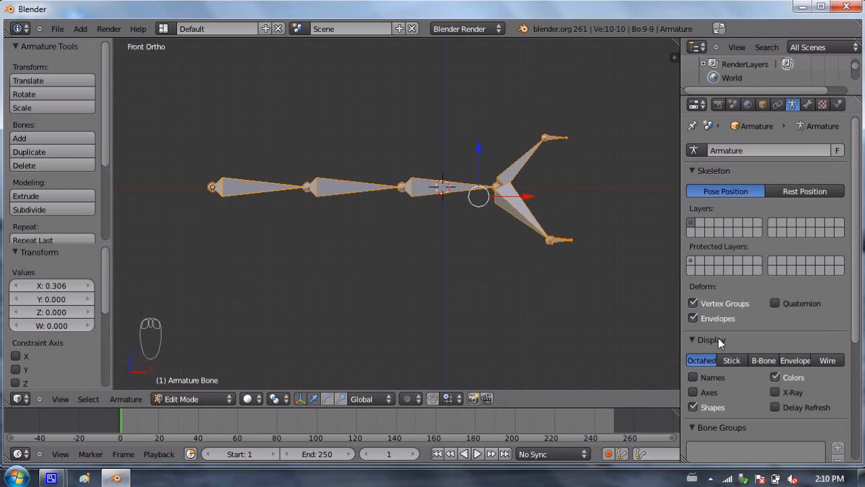
left_click(764, 359)
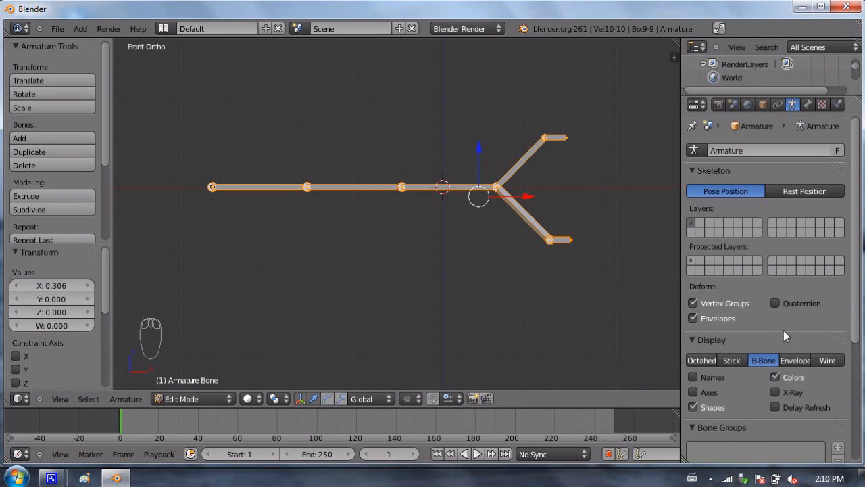
key("Tab")
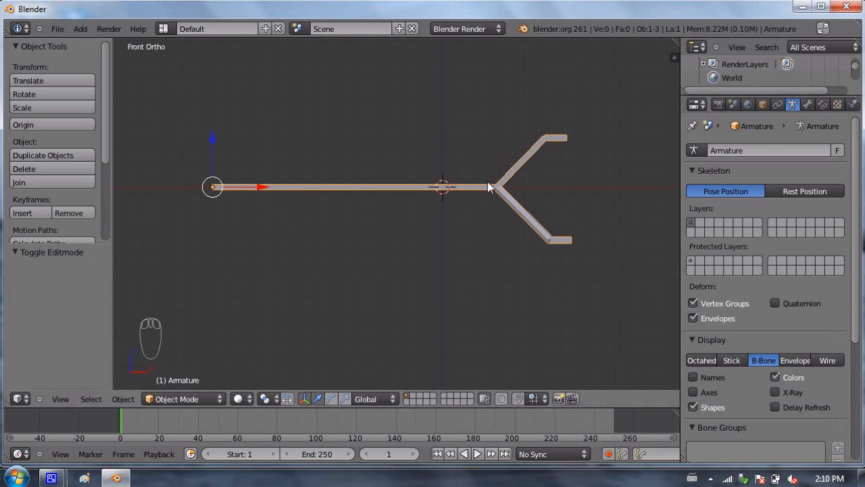
Step: Raise the armature along the Z axis by about 1.82 and 0.96 units, and lower it by about 0.04 in front view
middle_click_drag(469, 146, 428, 122, "shift")
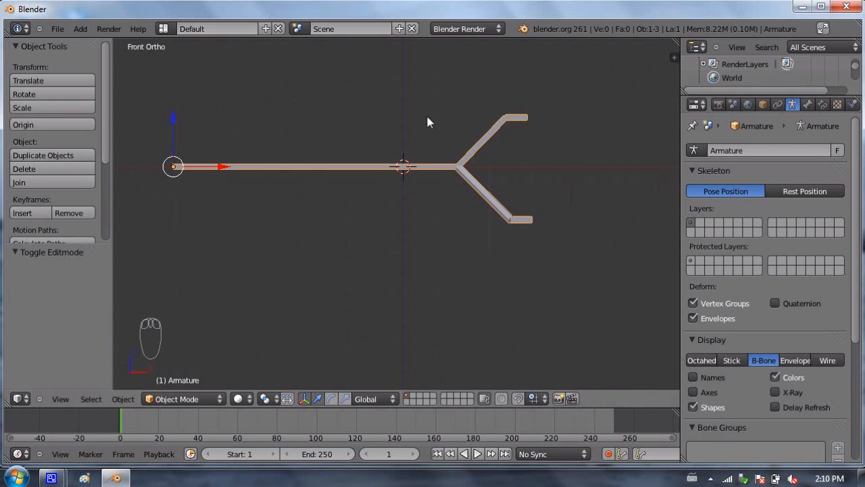
middle_click_drag(317, 168, 356, 179, "shift")
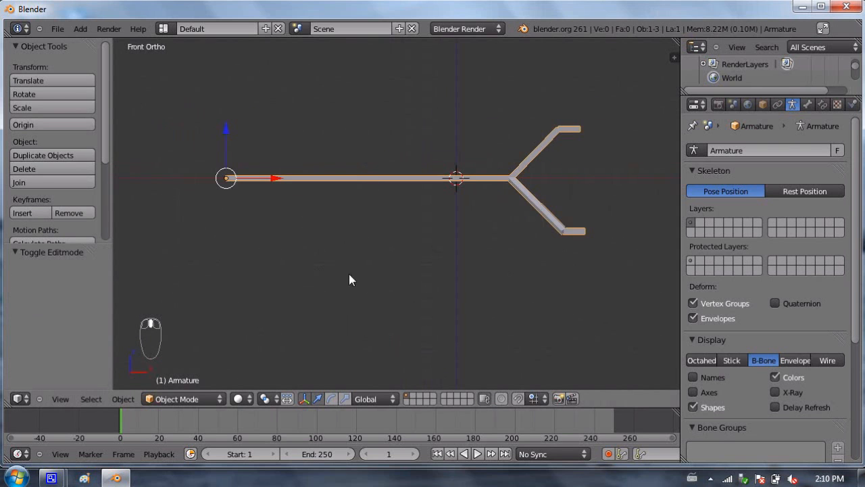
middle_click_drag(397, 243, 385, 215, "shift")
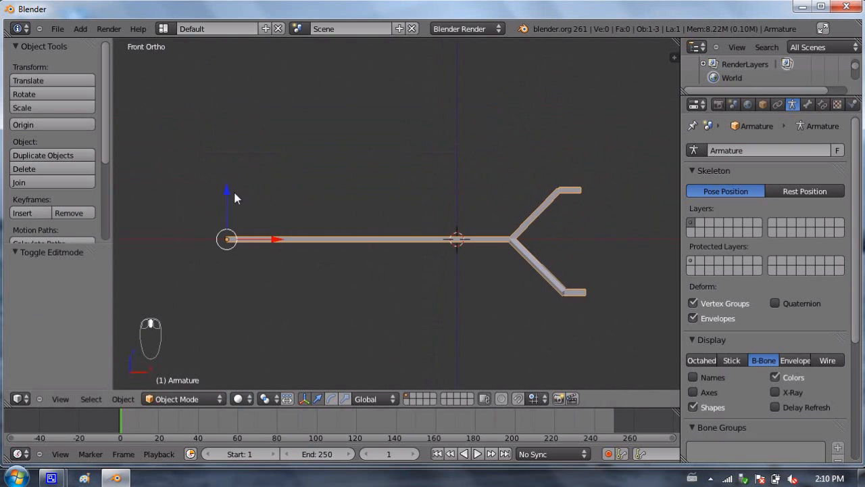
left_click_drag(227, 190, 231, 30)
middle_click_drag(365, 209, 386, 324, "shift")
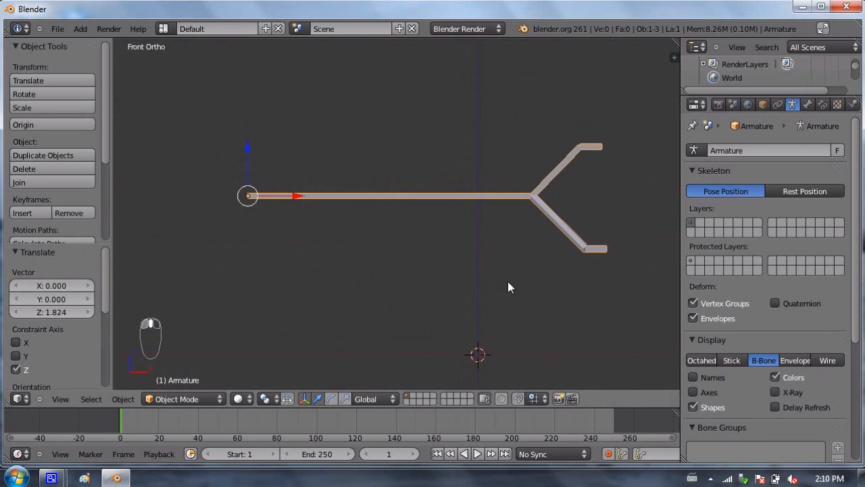
left_click_drag(249, 145, 248, 62)
middle_click_drag(318, 137, 482, 310)
key("KP_1")
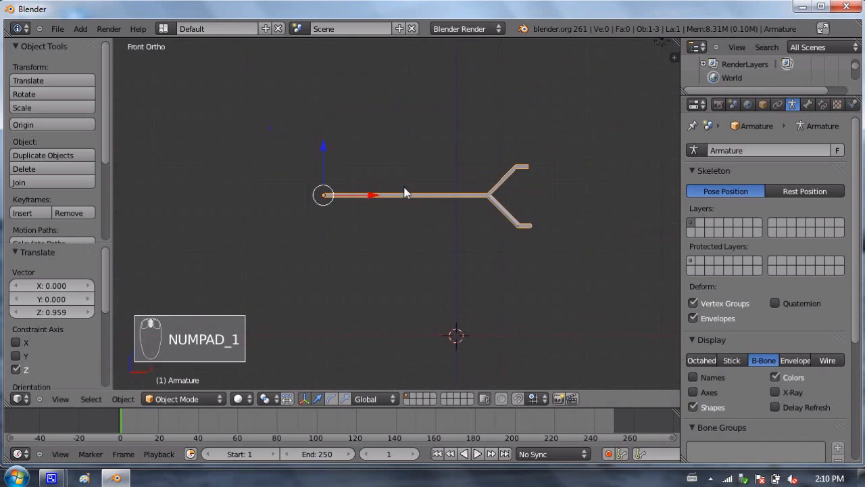
mouse_move(330, 153)
left_mouse_down()
mouse_move(328, 118)
mouse_move(328, 155)
left_mouse_up()
middle_click_drag(451, 203, 411, 174, "shift")
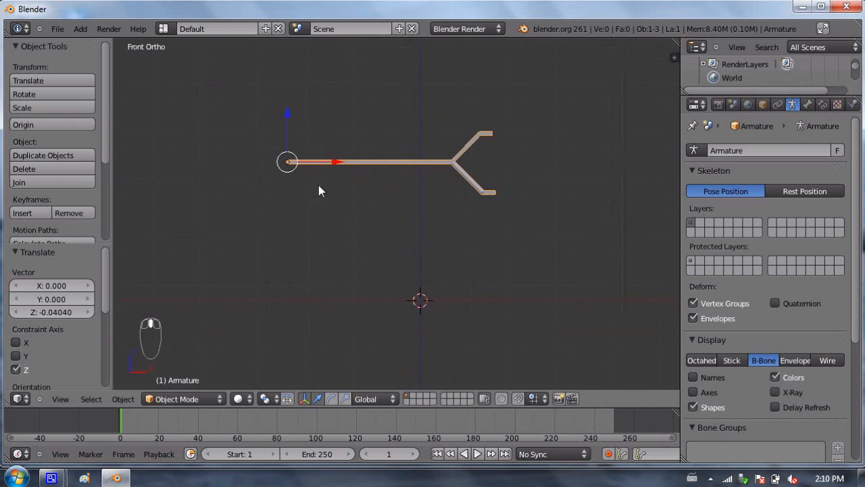
key("KP_1")
key("KP_1")
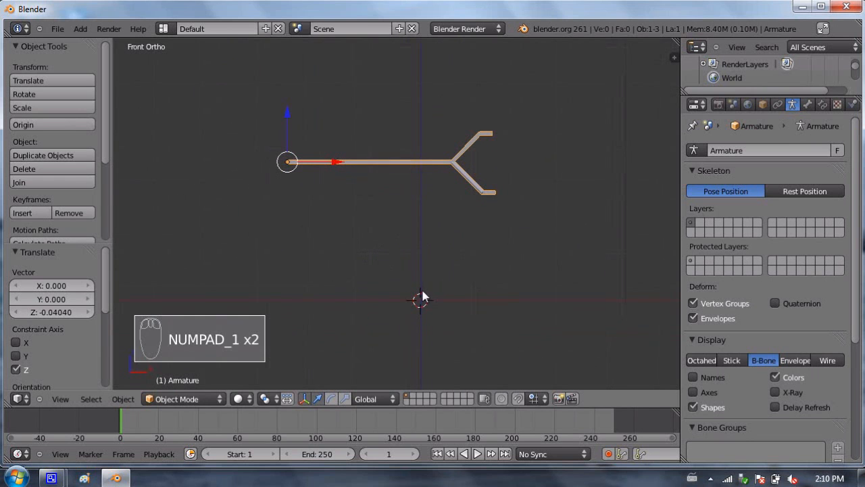
key("shift+a")
mouse_move(425, 219)
left_click(461, 273)
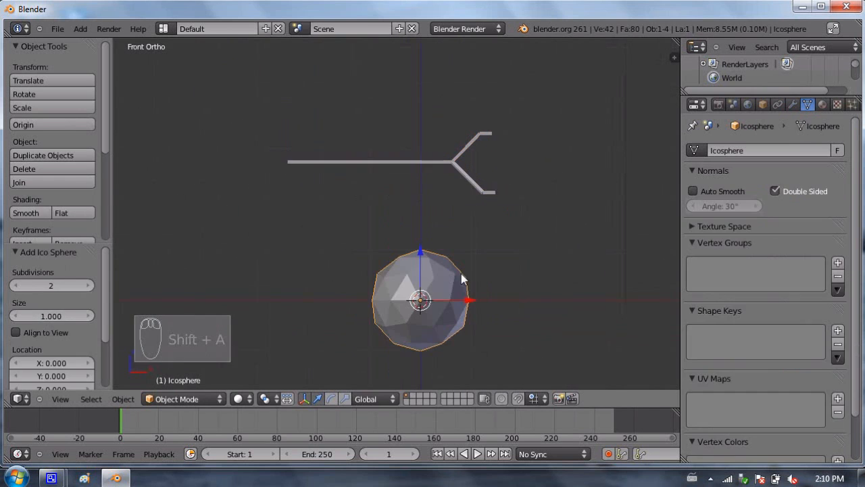
key("ctrl+z")
Step: Add a UV sphere at the 3D cursor with 16 segments and 10 rings
key("shift+a")
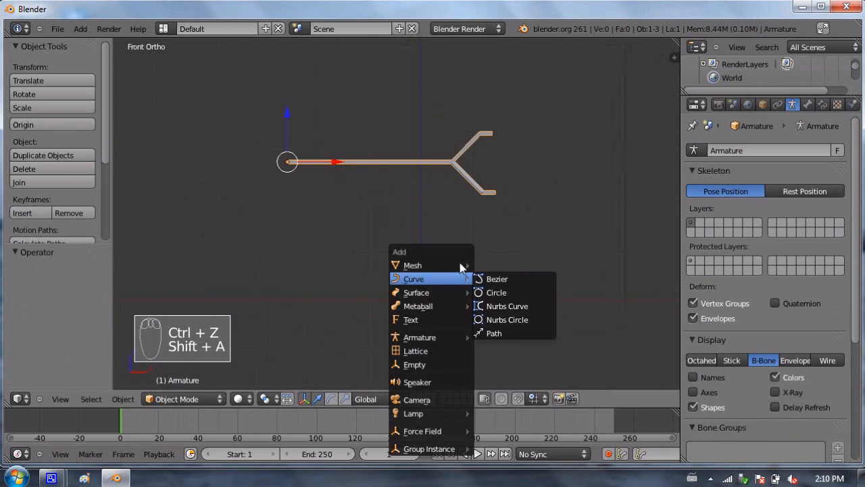
mouse_move(444, 265)
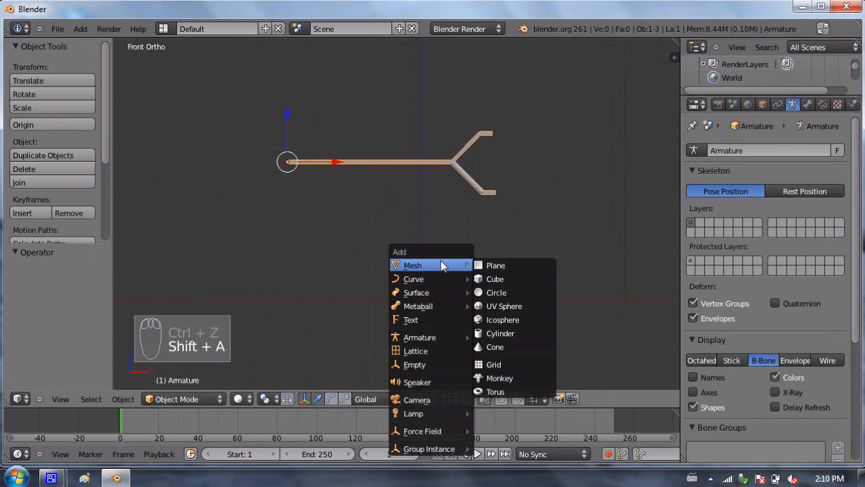
left_click(519, 306)
left_click(54, 286)
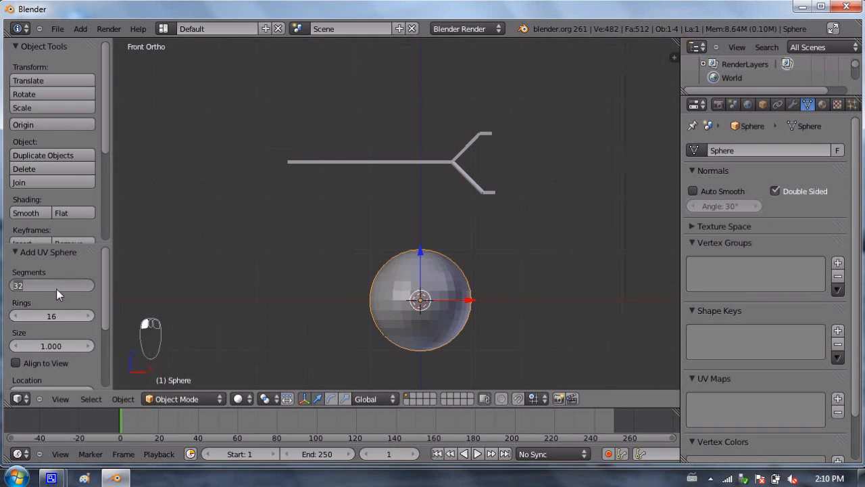
type("16")
key("Tab")
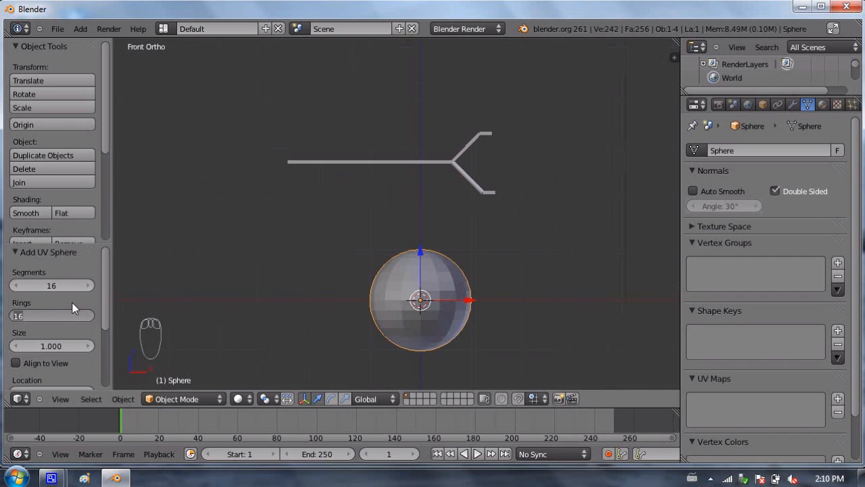
type("12")
key("Tab")
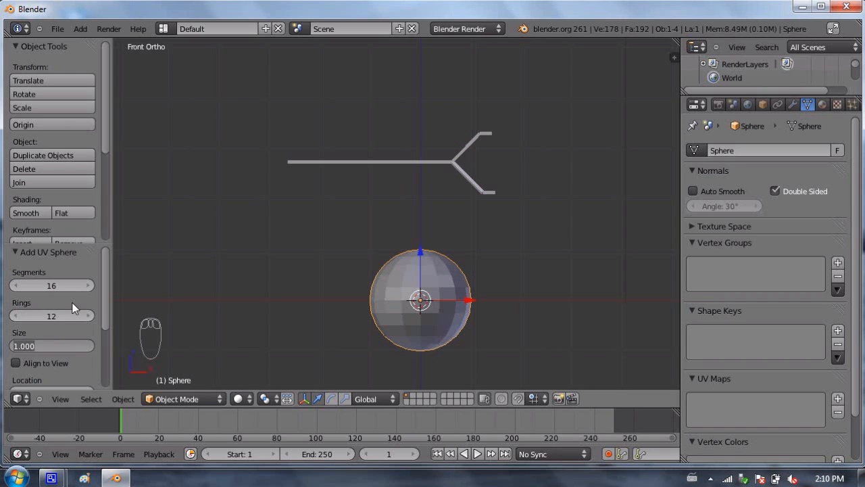
left_click(54, 322)
left_click(55, 318)
type("10")
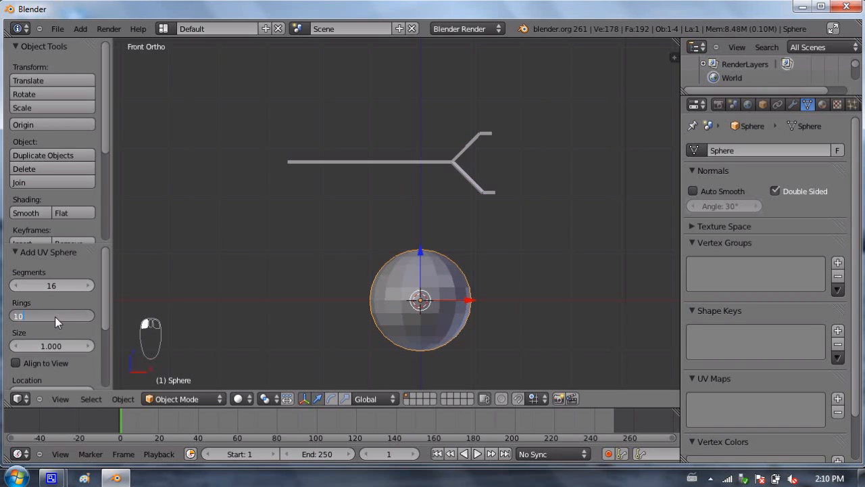
key("Tab")
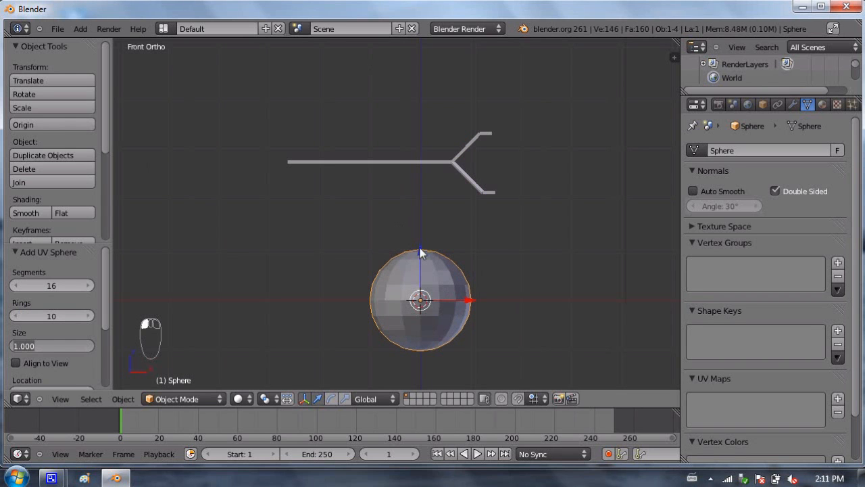
left_click(466, 272)
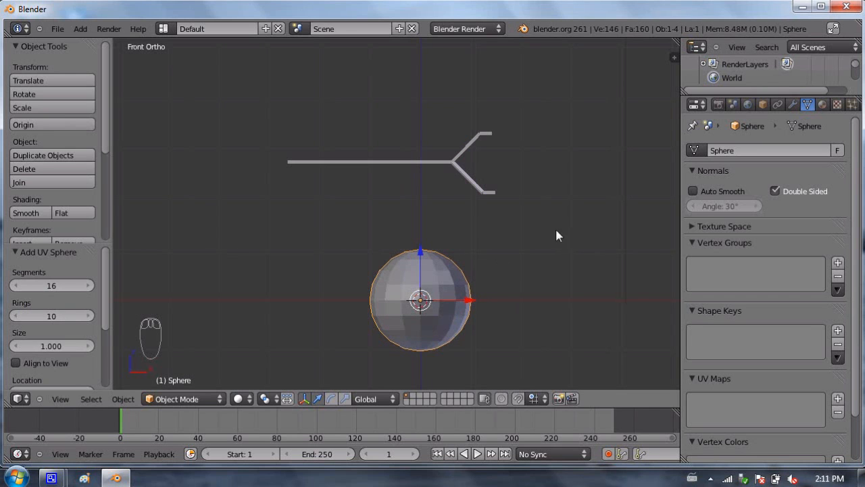
Step: Scale the sphere down to about 0.46 and move it up about 0.47 units along the Z axis
key("s")
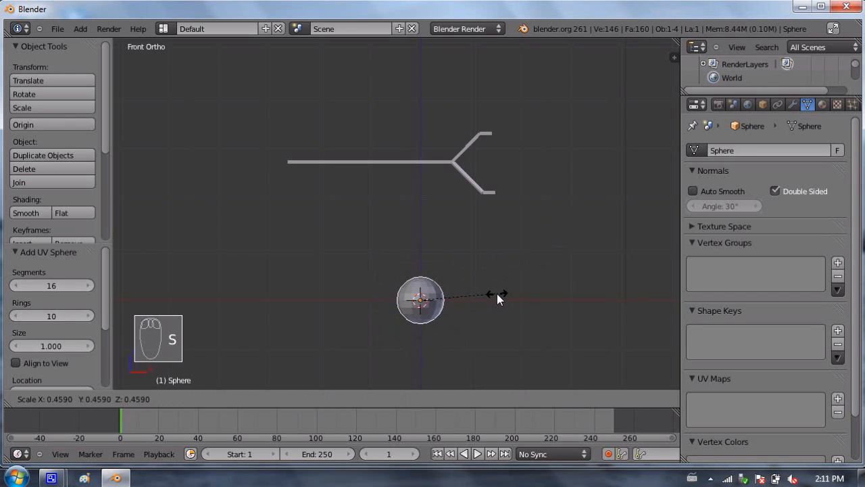
left_click(495, 294)
left_click_drag(419, 251, 422, 230)
scroll(440, 240, "up", 2)
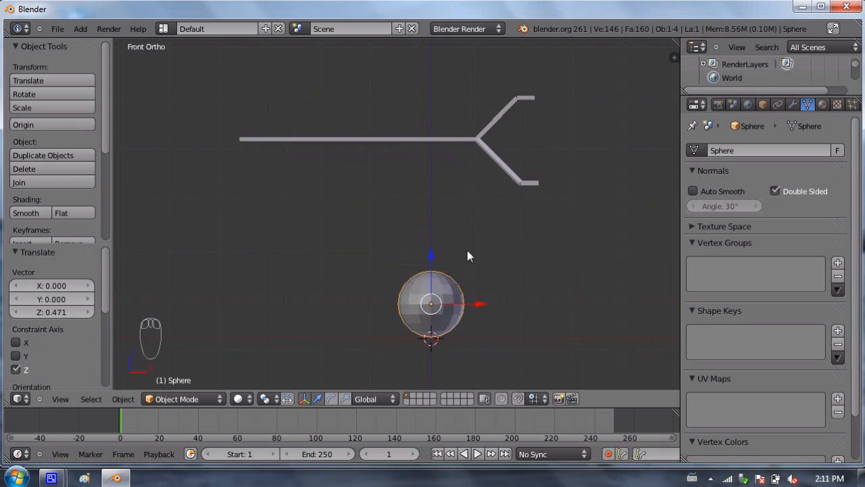
key("KP_3")
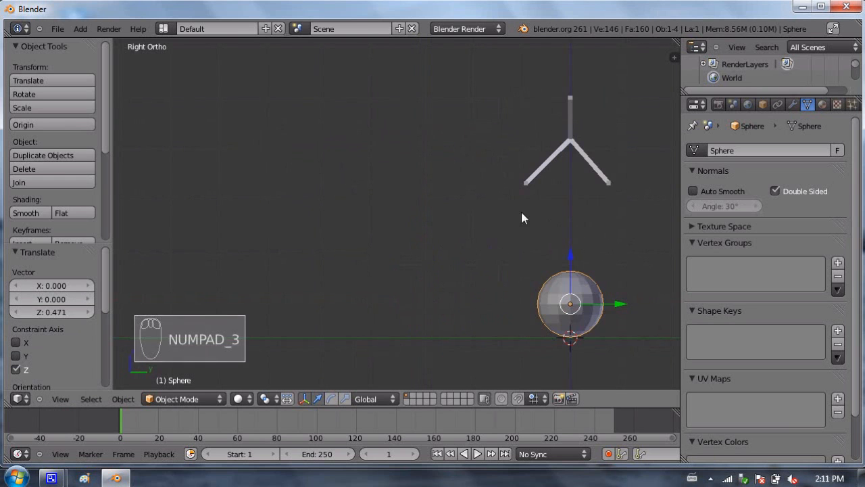
key("KP_1")
Step: Select the armature and save the Blender file to the Desktop as claw_01
right_click(364, 138)
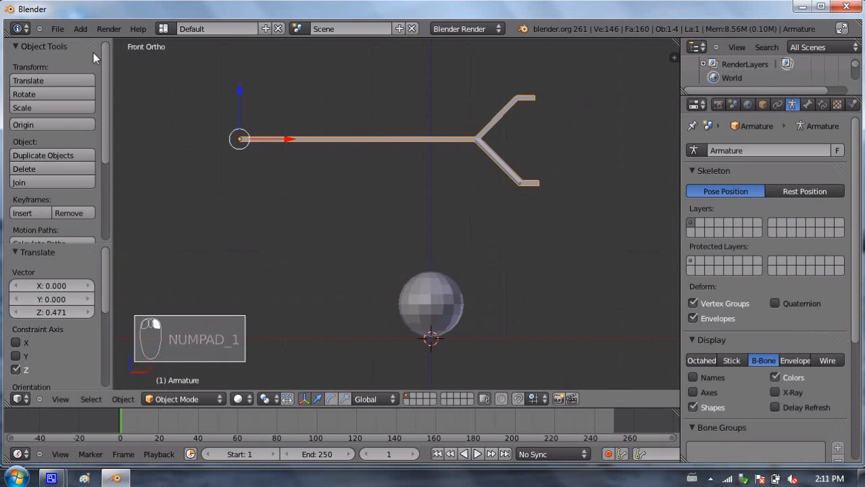
left_click(57, 29)
left_click(84, 127)
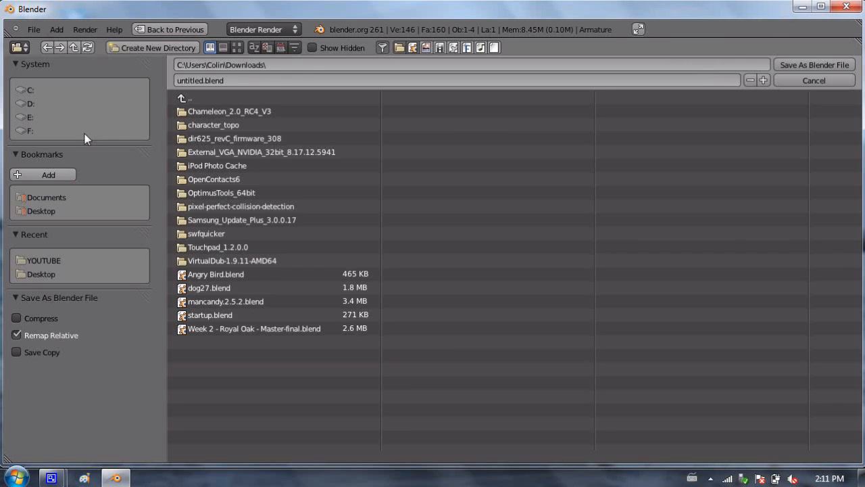
left_click(37, 210)
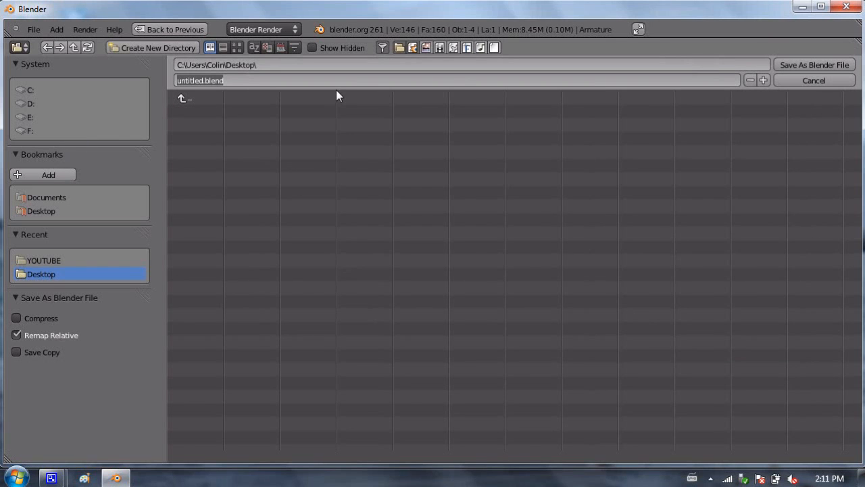
type("claw_01")
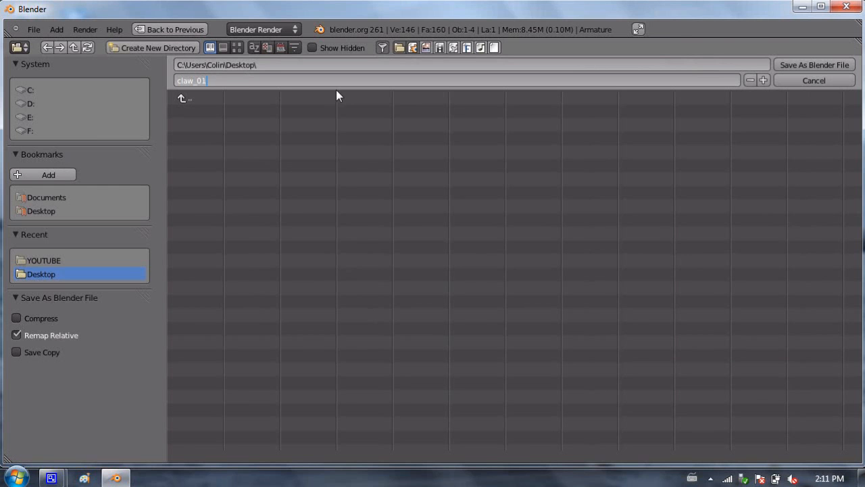
key("Return")
left_click(800, 65)
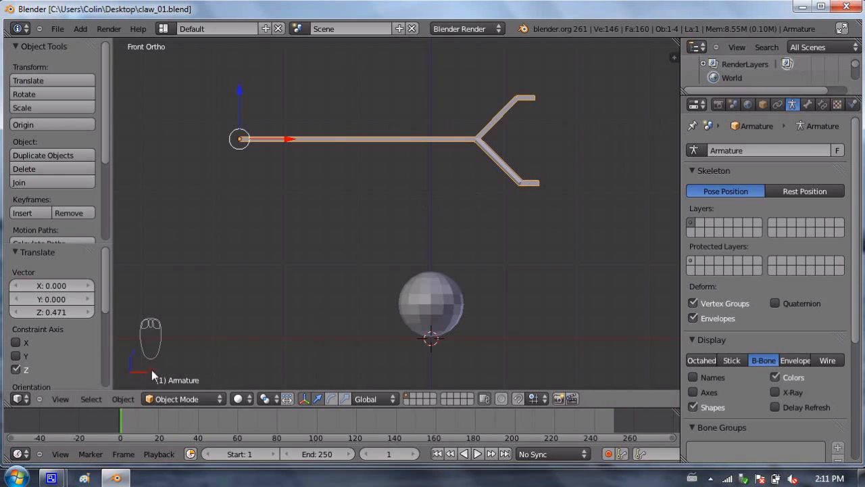
Step: Switch the armature from Object Mode to Pose Mode
left_click(186, 402)
left_click(176, 370)
left_click(177, 395)
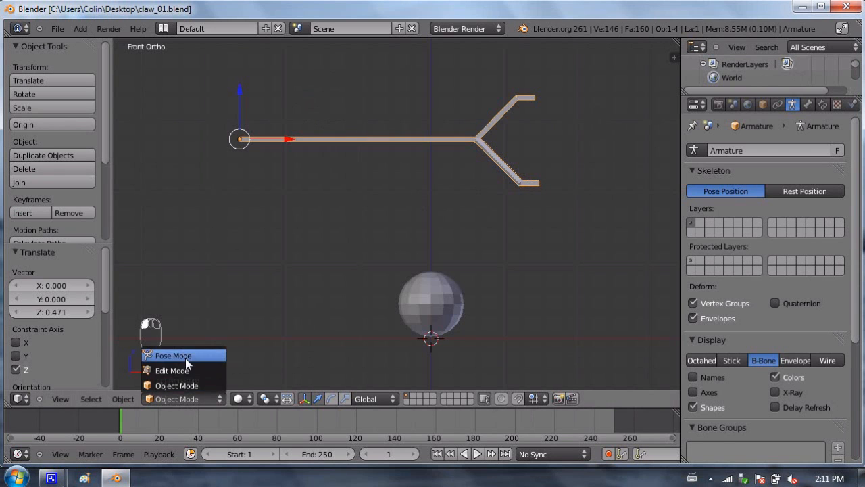
left_click(185, 356)
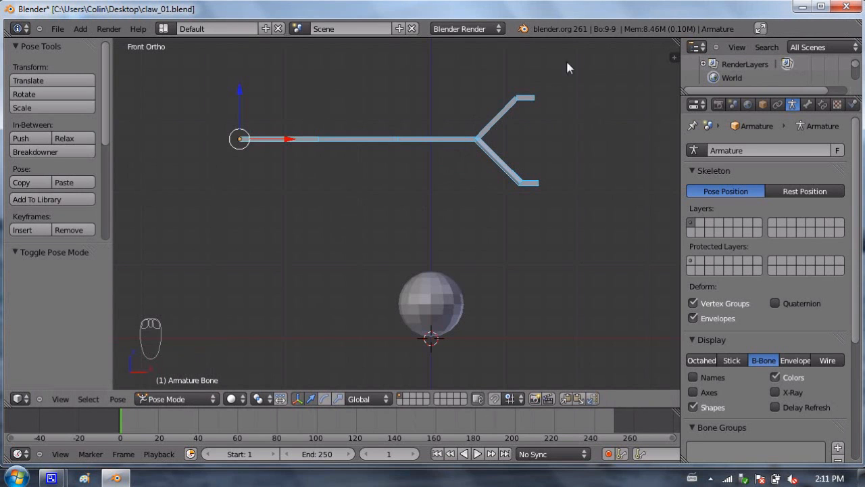
Step: Select all bones of the armature and insert a LocRotScale keyframe at frame 1
key("a")
key("a")
key("a")
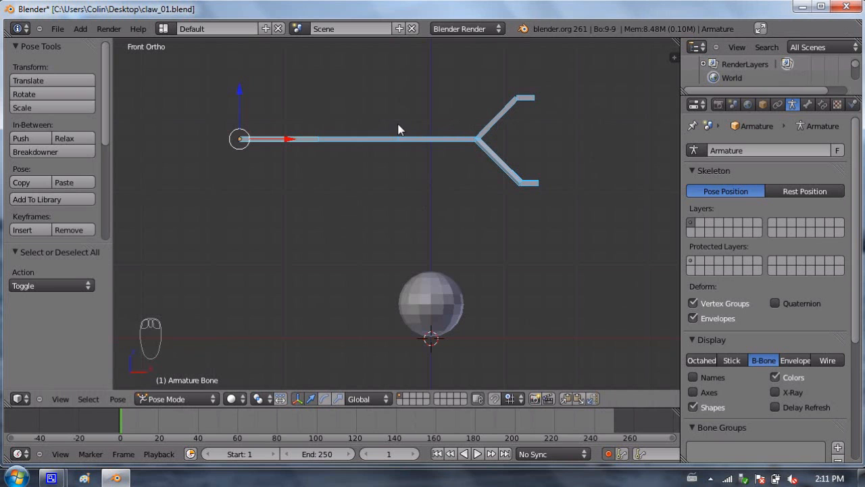
key("i")
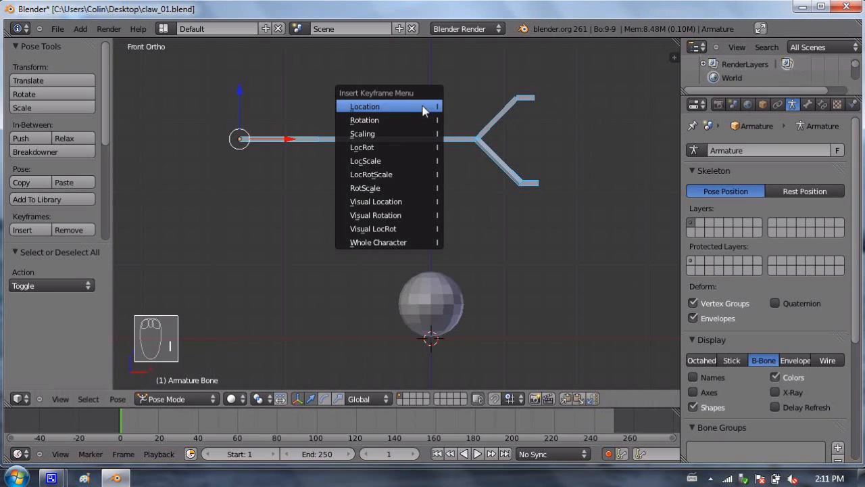
left_click(407, 177)
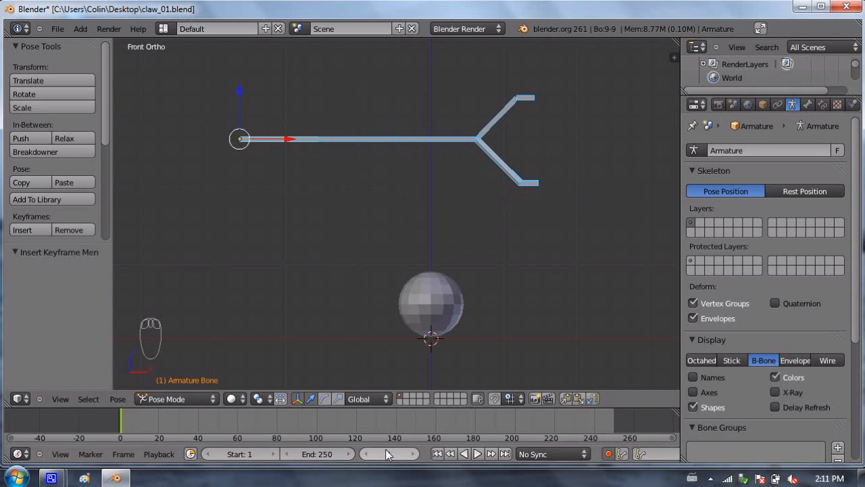
scroll(435, 123, "up", 1)
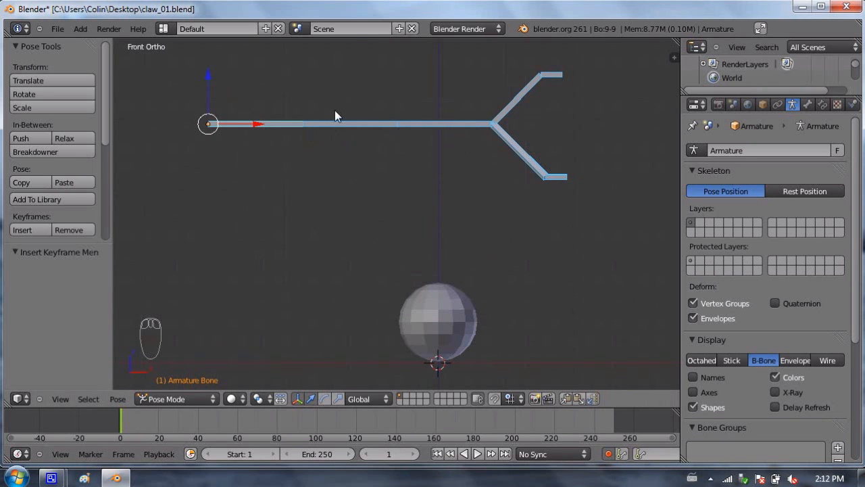
key("i")
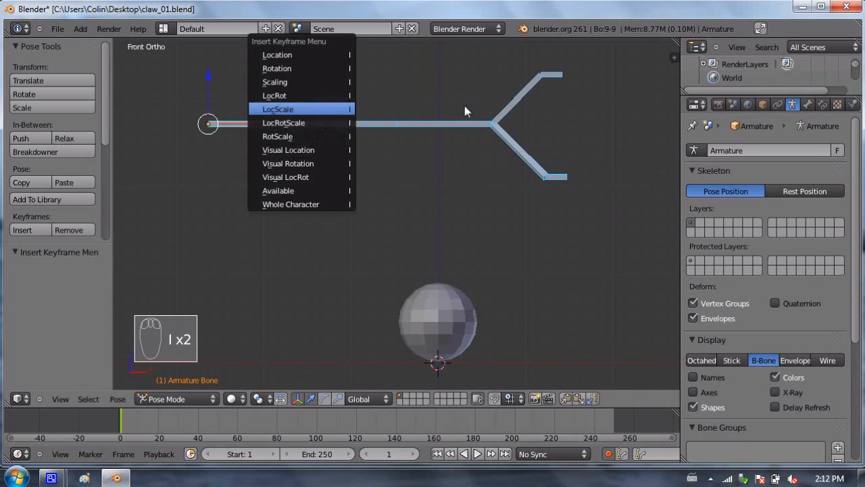
scroll(473, 125, "down", 2)
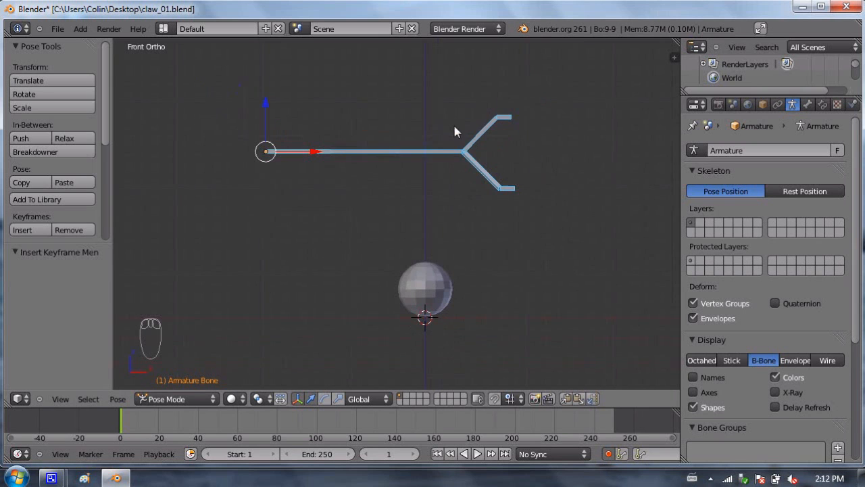
Step: At frame 10, raise the arm by rotating the base bone about -16°
right_click(300, 153)
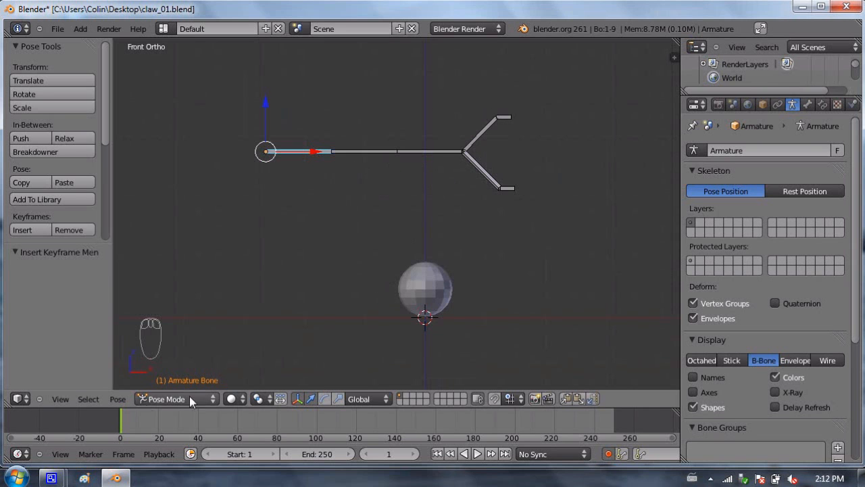
left_click(139, 425)
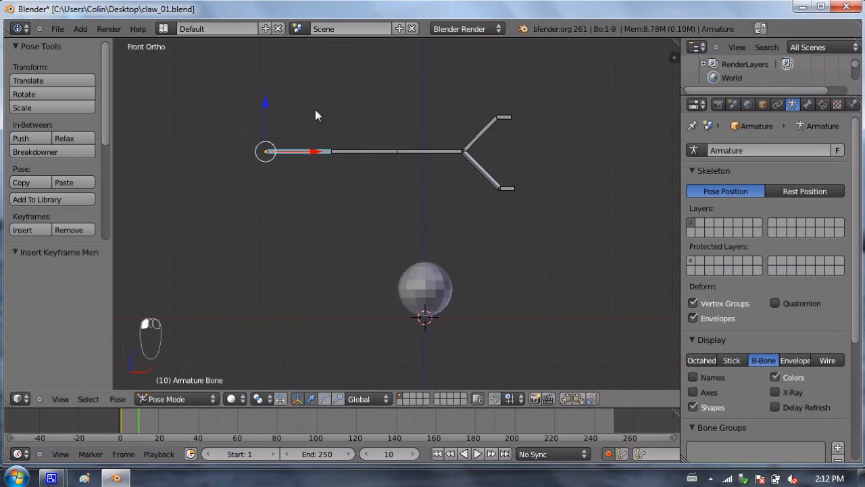
scroll(315, 109, "up", 1)
key("r")
left_click(487, 52)
Step: At frame 10, rotate the second arm bone about 13.9° and bend the third arm bone slightly downward
right_click(390, 85)
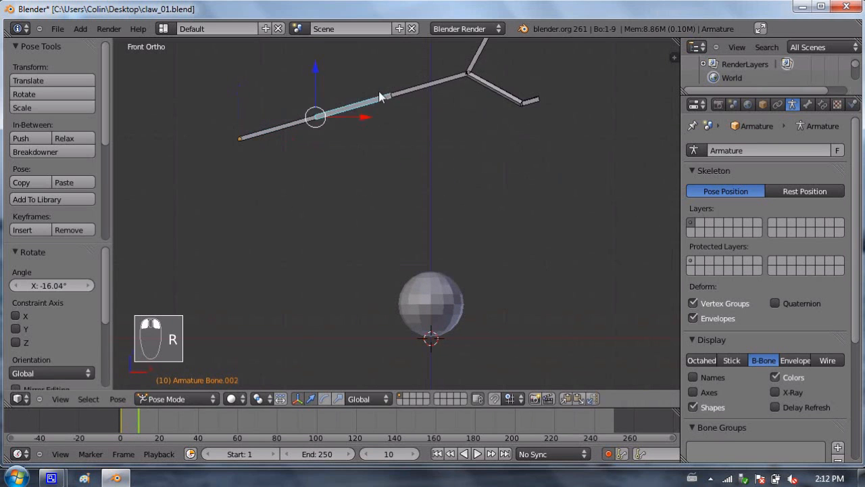
key("r")
left_click(527, 89)
right_click(454, 111)
key("r")
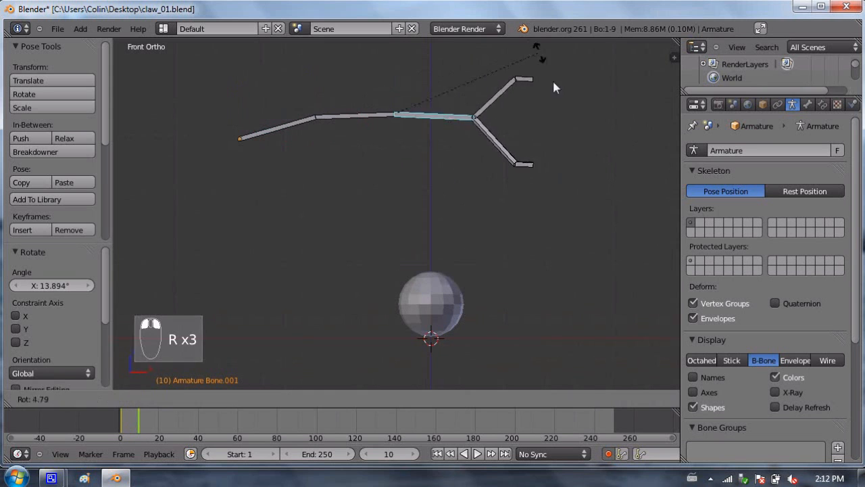
left_click(557, 106)
Step: At frame 20, rotate the base arm bone about -17.7° and turn the second arm bone downward
mouse_move(134, 437)
left_mouse_down()
mouse_move(124, 424)
mouse_move(158, 422)
left_mouse_up()
right_click(292, 128)
key("r")
left_click(406, 95)
right_click(364, 81)
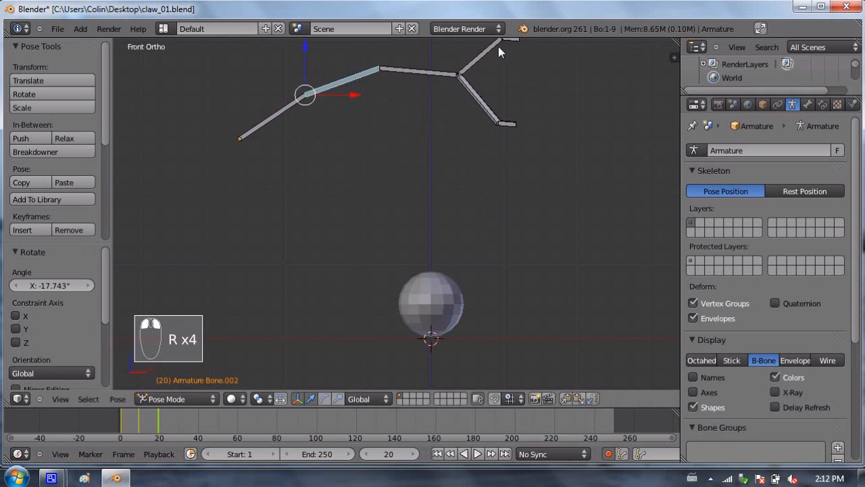
key("r")
left_click(511, 88)
Step: Refine the frame 20 pose by raising the base bone further and bending the second and third arm bones downward
right_click(255, 124)
key("r")
left_click(351, 36)
right_click(353, 70)
key("r")
left_click(383, 86)
right_click(409, 94)
key("r")
left_click(438, 160)
Step: At frame 30, rotate the base arm bone further upward
left_click(179, 423)
right_click(299, 109)
key("r")
left_click(370, 92)
Step: At frame 30, rotate the second arm bone about 8.5° and the third arm bone about 20.1°
right_click(342, 60)
key("r")
left_click(426, 71)
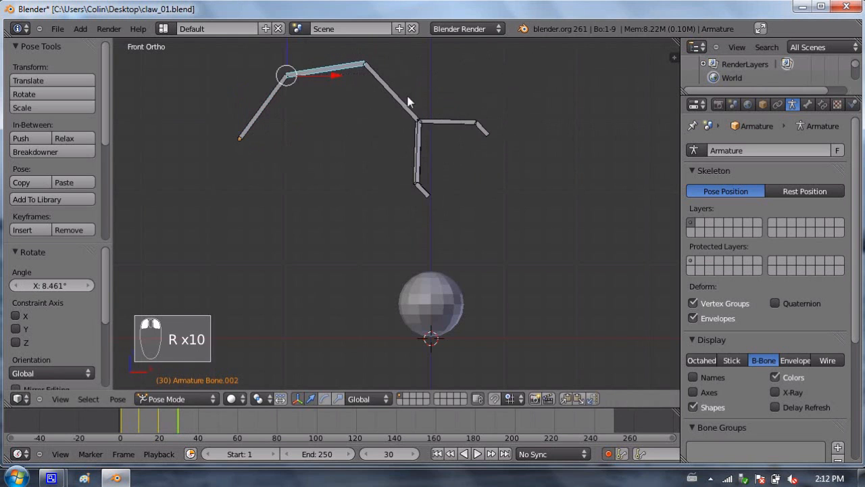
right_click(412, 98)
key("r")
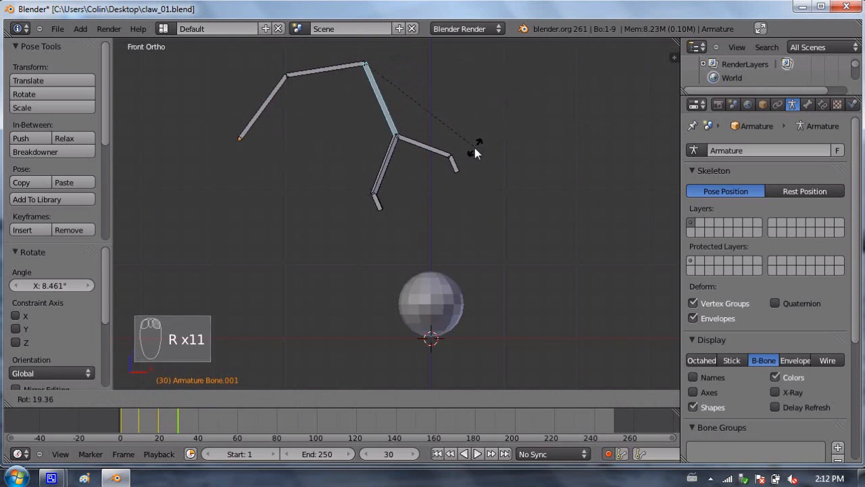
left_click(475, 148)
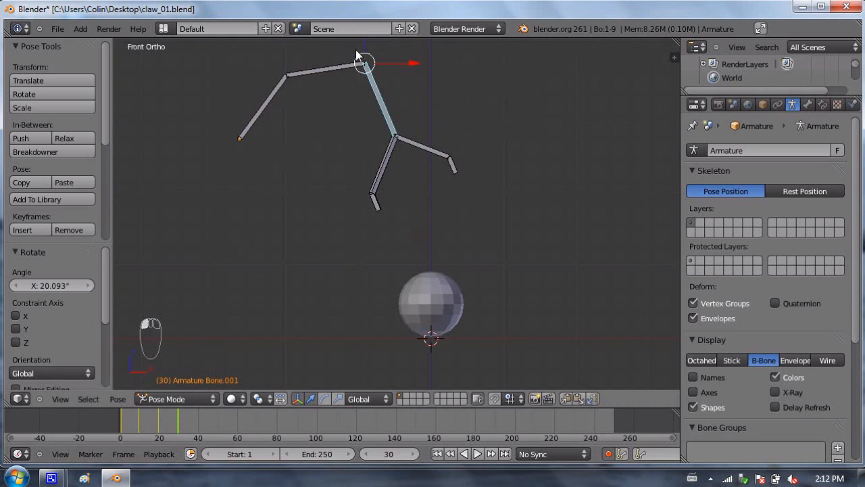
Step: At frame 41, lower the arm toward the sphere by rotating the base bone about 27.6°
left_click_drag(192, 424, 199, 422)
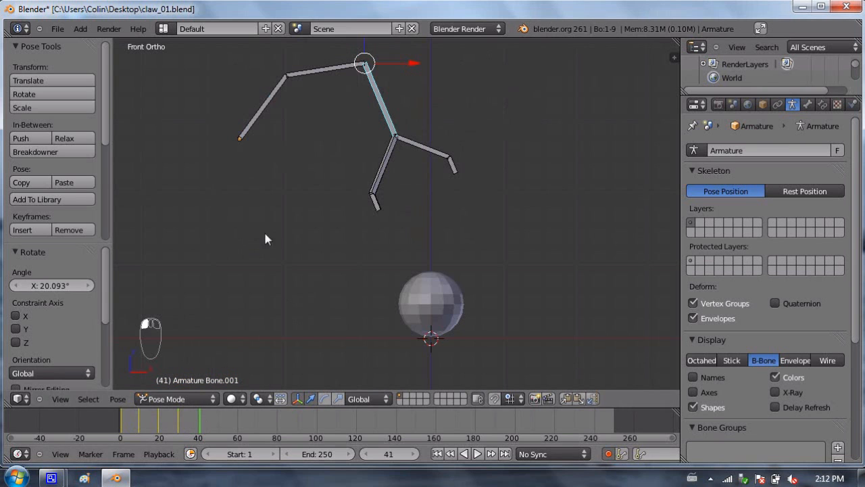
right_click(267, 107)
key("r")
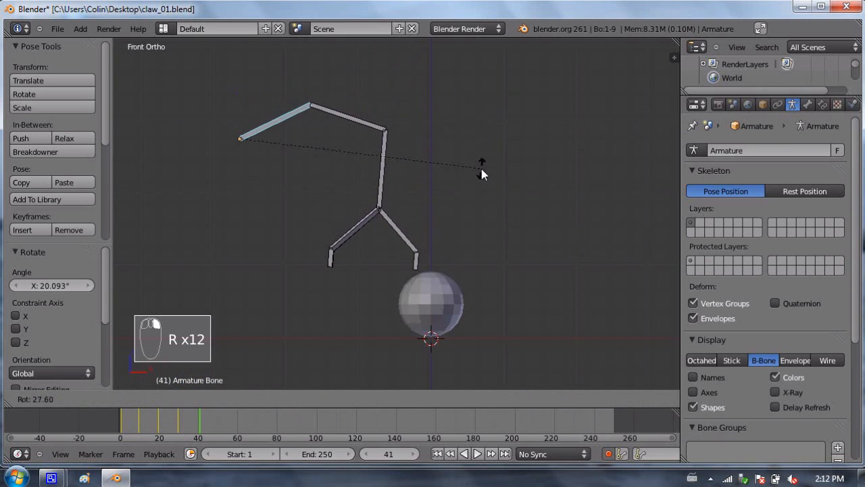
left_click(481, 168)
Step: At frame 41, rotate the second arm bone upward and the third arm bone about -6.5°
right_click(375, 123)
key("r")
left_click(464, 105)
right_click(400, 162)
key("r")
left_click(469, 143)
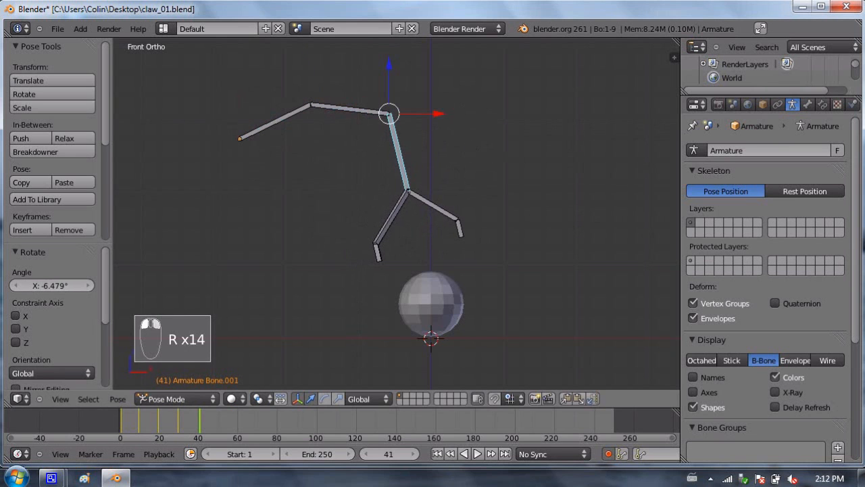
Step: At frame 50, rotate the base arm bone downward toward the sphere, finishing with a turn of about 9°
left_click(223, 426)
left_click_drag(226, 427, 218, 397)
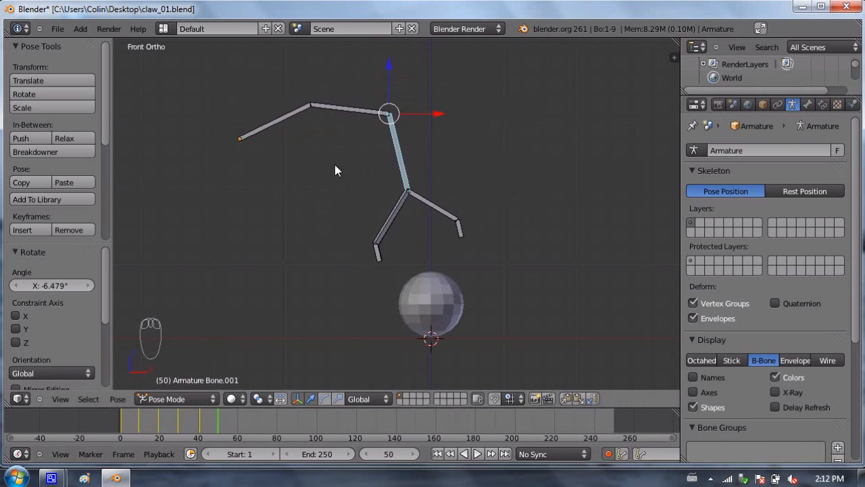
left_click(218, 421)
right_click(311, 115)
key("r")
left_click(452, 143)
key("r")
Step: At frame 50, rotate the second arm bone about -13.4° and the third arm bone about -7.4°
right_click(358, 150)
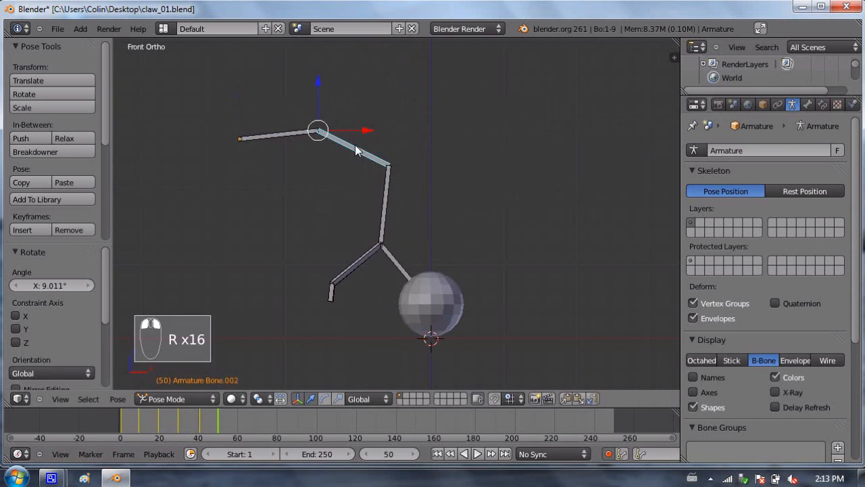
key("r")
left_click(436, 110)
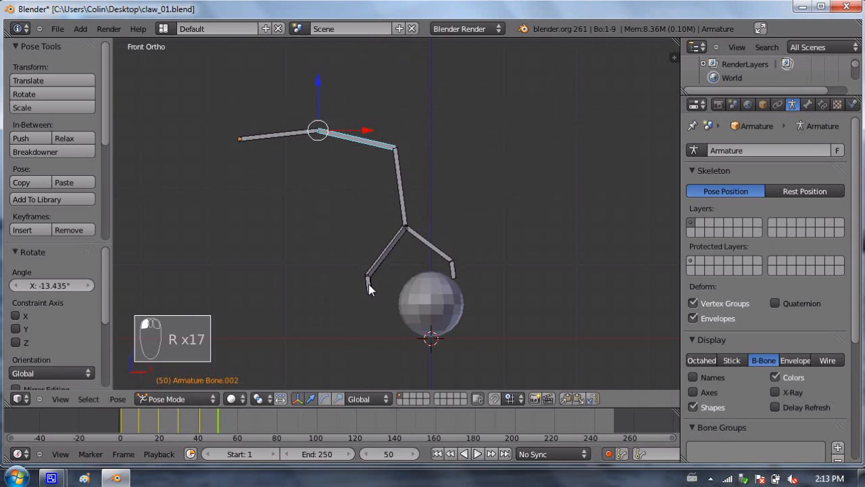
right_click(403, 198)
key("r")
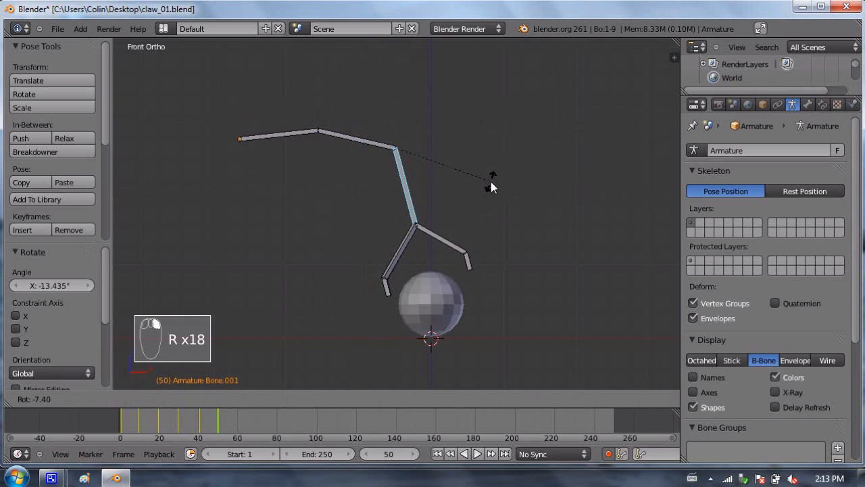
left_click(490, 181)
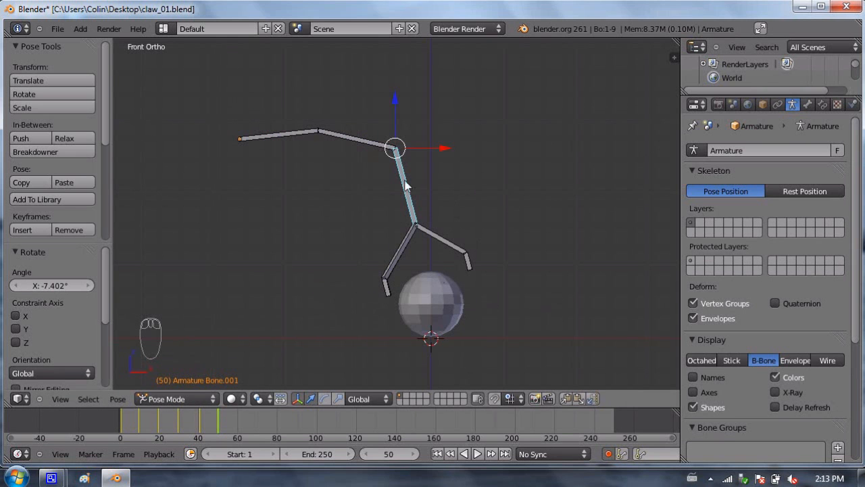
Step: Turn off automatic keyframing, move the sphere about -0.61 units along the X axis at frame 54, and reselect the armature
left_click_drag(208, 425, 226, 417)
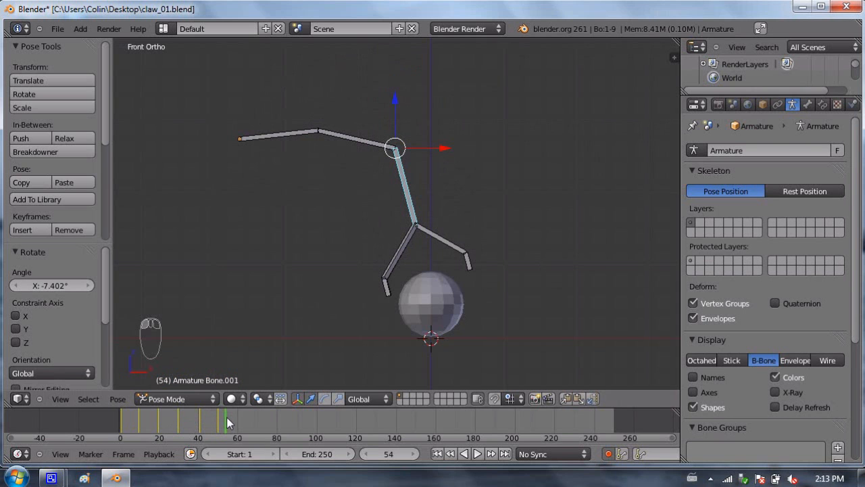
left_click(608, 454)
right_click(435, 284)
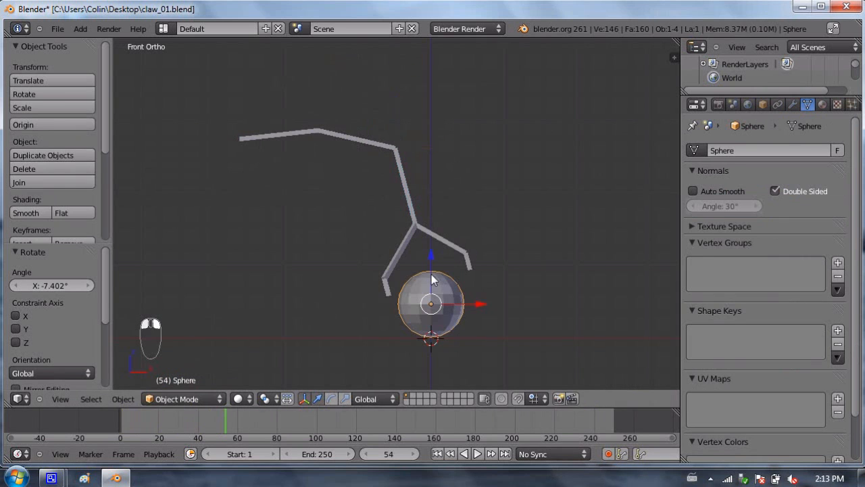
left_click_drag(482, 300, 445, 308)
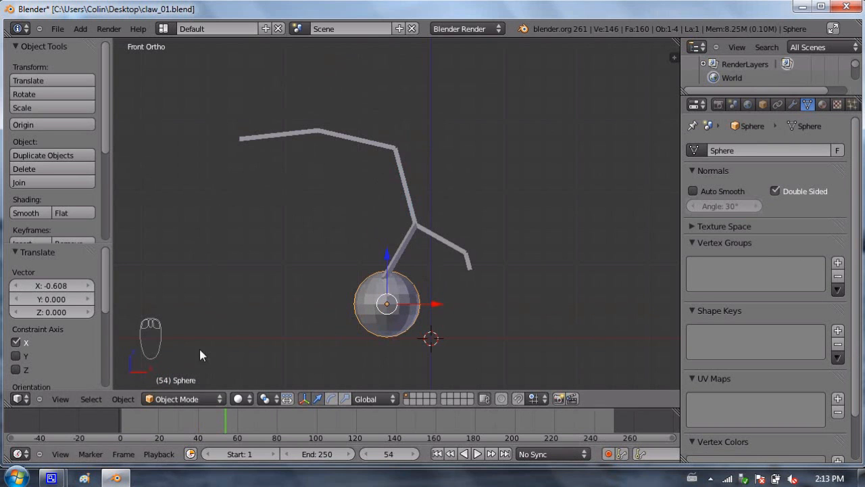
right_click(362, 140)
Step: Try to rotate the third arm bone about 17.9° at frame 30
left_click_drag(207, 415, 177, 410)
right_click(383, 101)
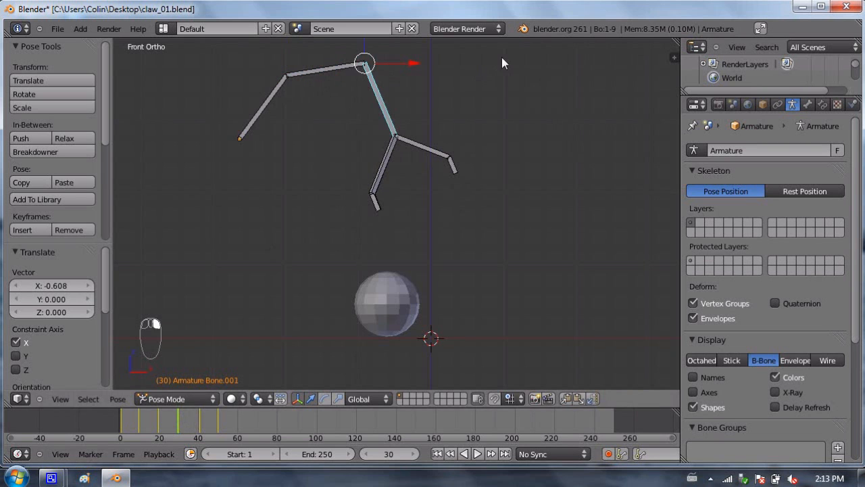
key("r")
left_click(531, 112)
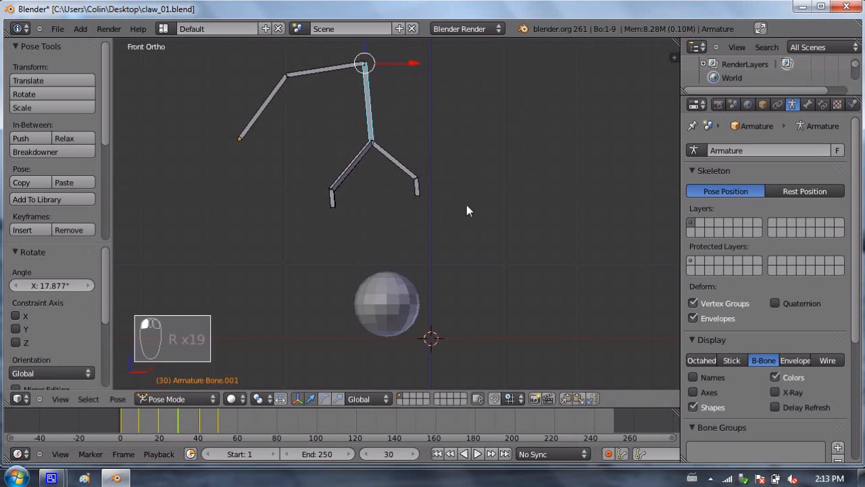
Step: Try to rotate the third arm bone about 13.7° at frame 41 and scrub back to frame 20
left_click(200, 419)
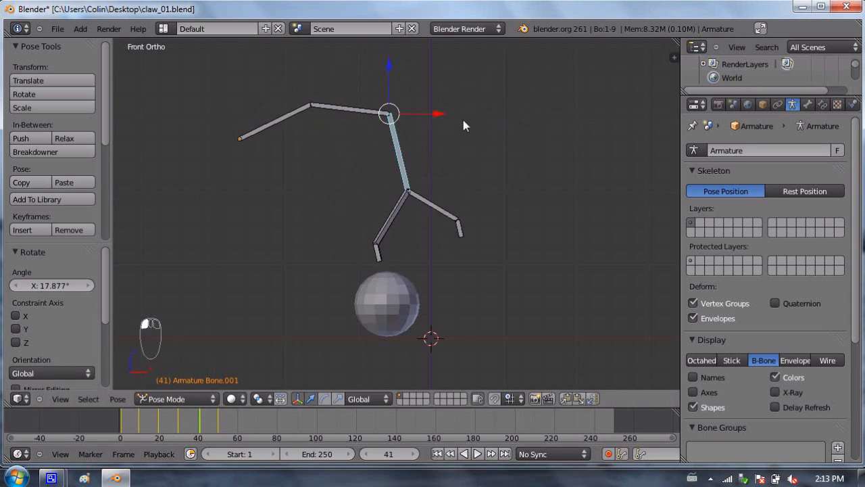
key("r")
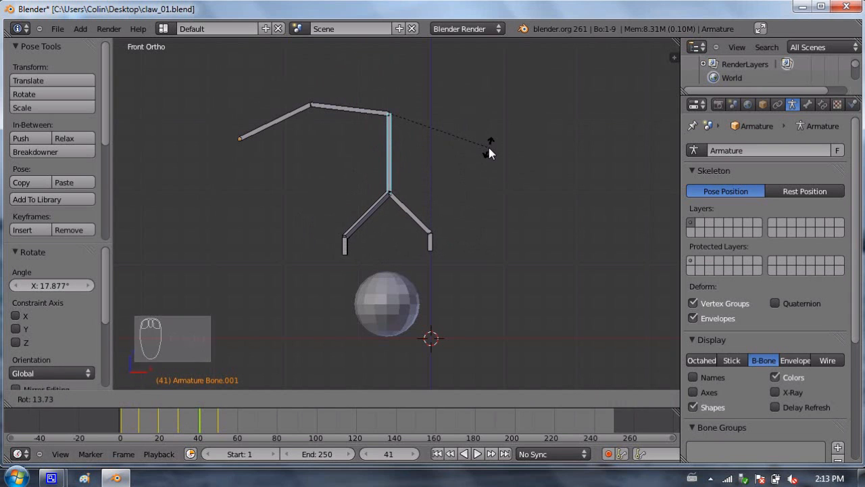
left_click(489, 147)
left_click_drag(213, 419, 166, 415)
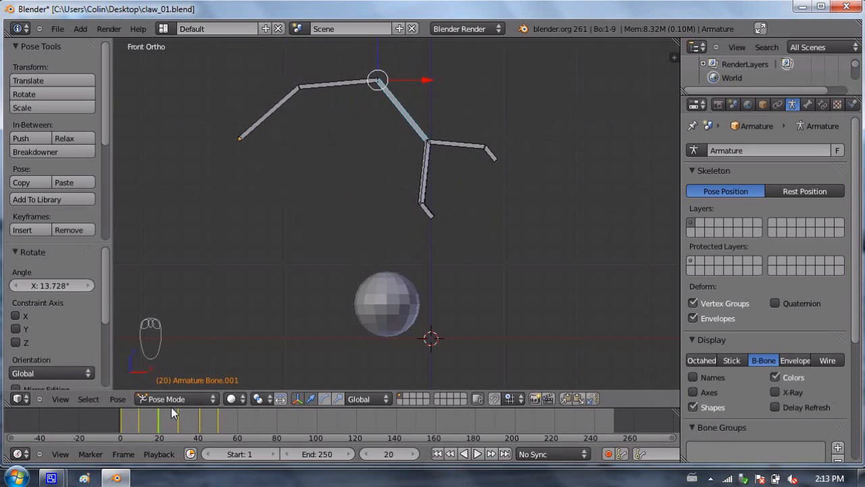
Step: Turn automatic keyframing back on, rotate the third arm bone about 17° at frame 30, and go to frame 40
left_click(611, 453)
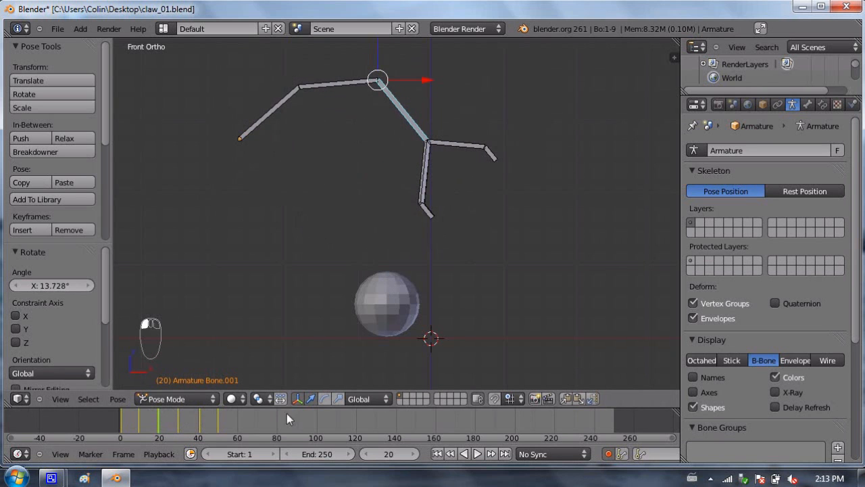
left_click(178, 419)
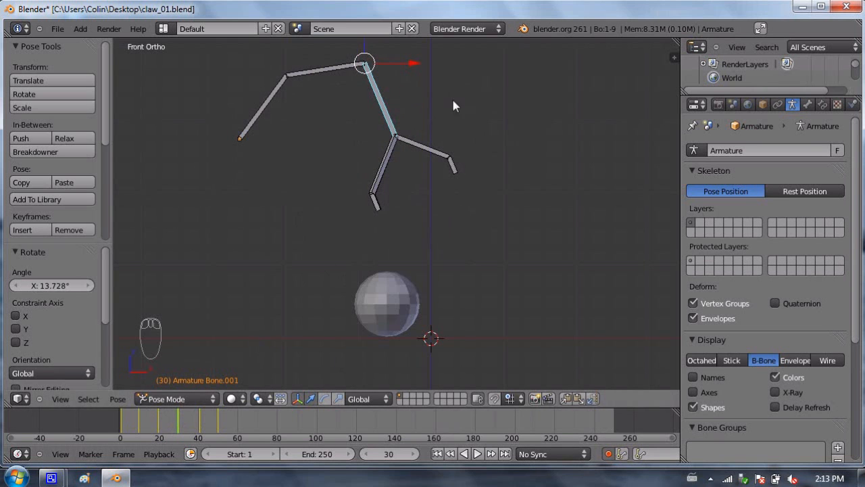
key("r")
left_click(471, 176)
left_click(198, 423)
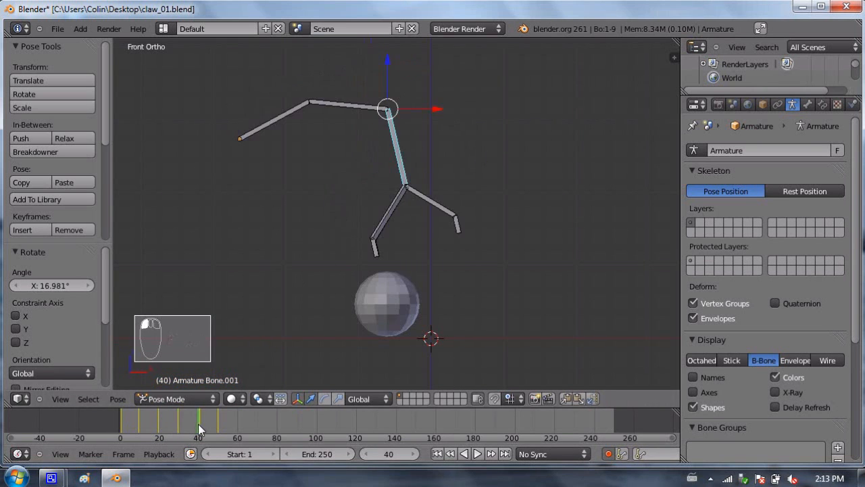
Step: Rotate the third arm bone about 13.3° at frame 41 and about 16.4° at frame 50
left_click(201, 424)
key("r")
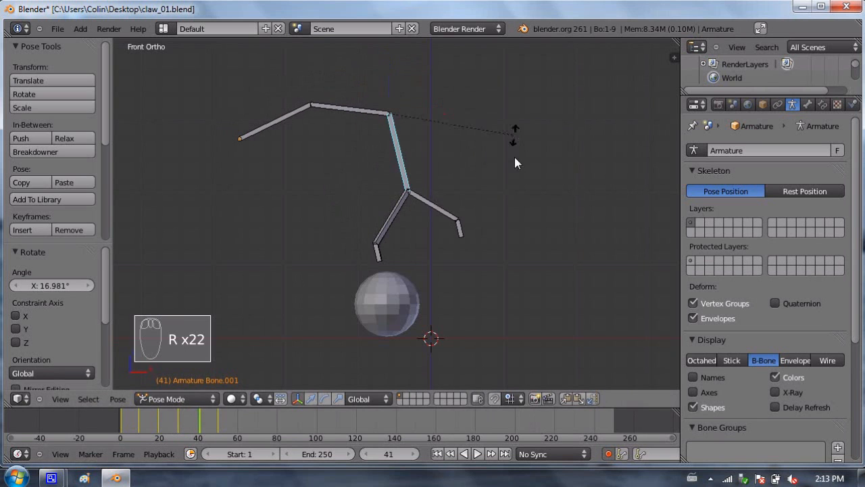
left_click(522, 170)
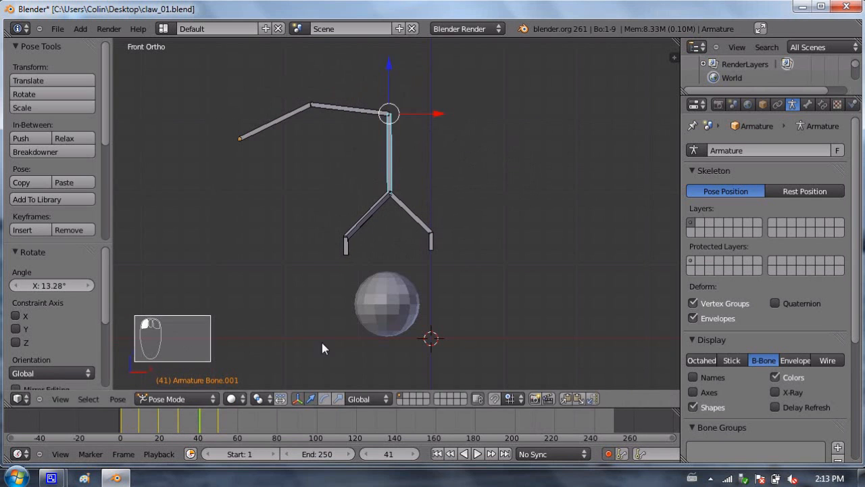
left_click(218, 423)
key("r")
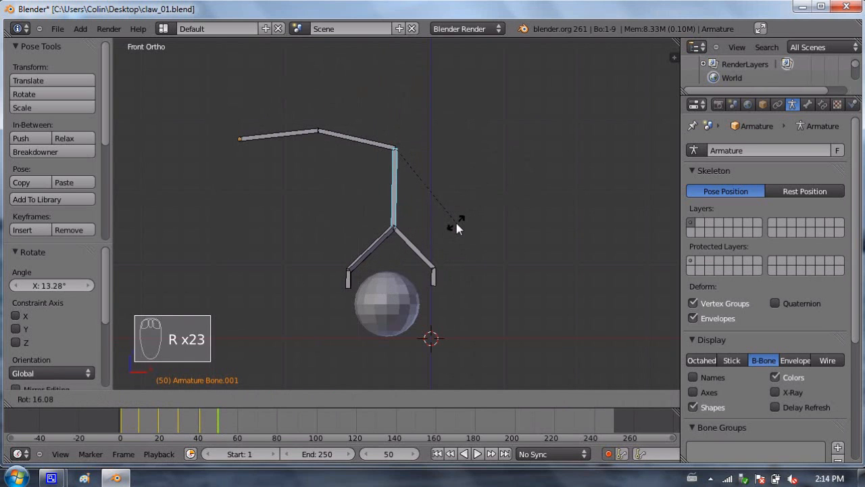
left_click(455, 223)
Step: At frame 57, lower the first arm bone, rotate the second about 5.8° and the third about -18.1° to hang the claw over the sphere
left_click(232, 424)
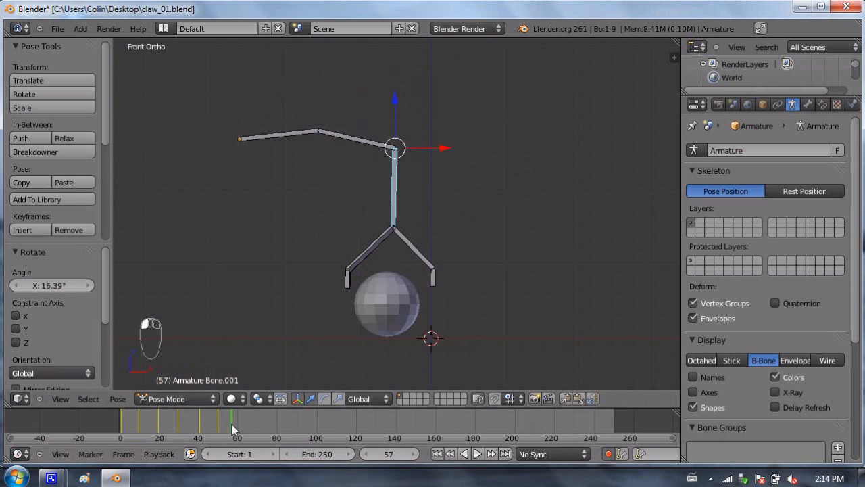
right_click(269, 136)
key("r")
left_click(397, 120)
right_click(377, 162)
key("r")
left_click(409, 181)
right_click(378, 209)
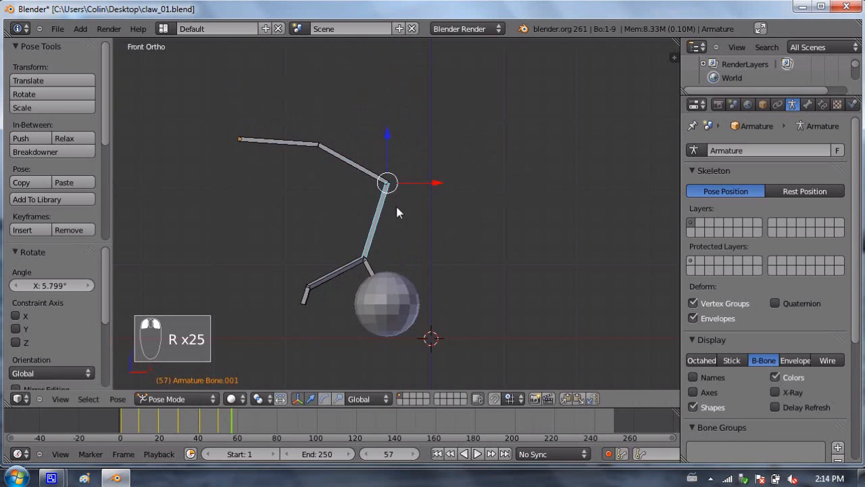
key("r")
left_click(434, 196)
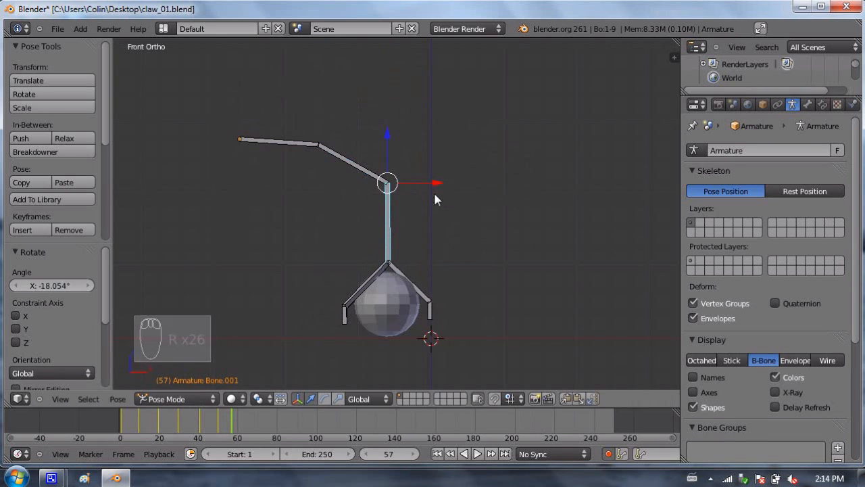
Step: Fine-tune the frame 57 pose by rotating the first arm bone slightly and the third about 3.9°, and save the file
right_click(304, 142)
key("r")
left_click(439, 142)
right_click(409, 223)
key("r")
left_click(432, 219)
middle_click_drag(423, 225, 384, 264)
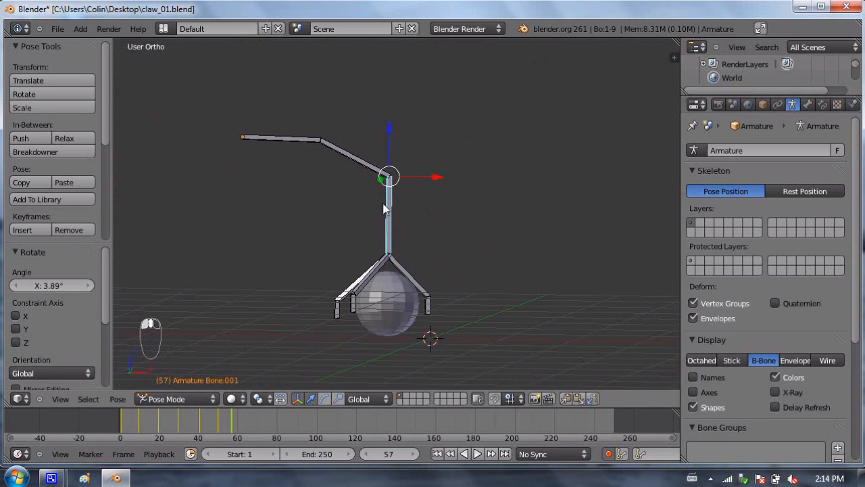
key("KP_1")
key("KP_1")
middle_click_drag(434, 166, 487, 267, "shift")
key("ctrl+s")
Step: Insert a LocRotScale keyframe for all armature bones at frame 63
scroll(450, 192, "up", 2)
middle_click_drag(451, 191, 419, 168, "shift")
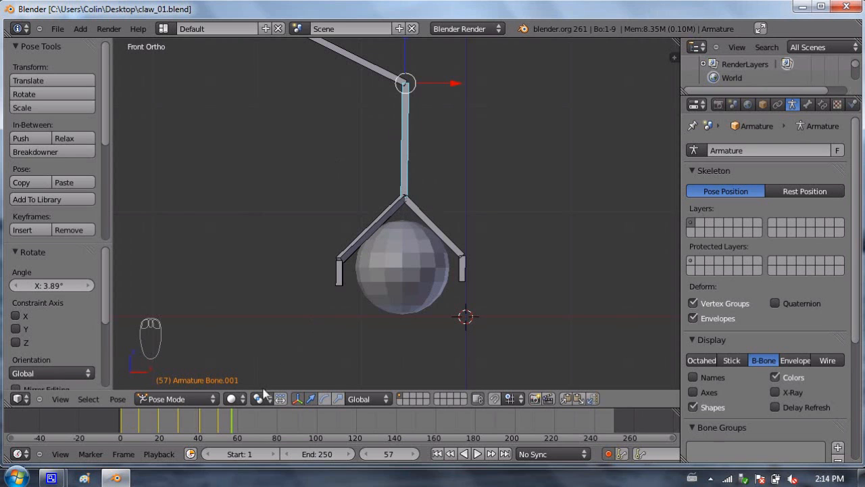
left_click(232, 424)
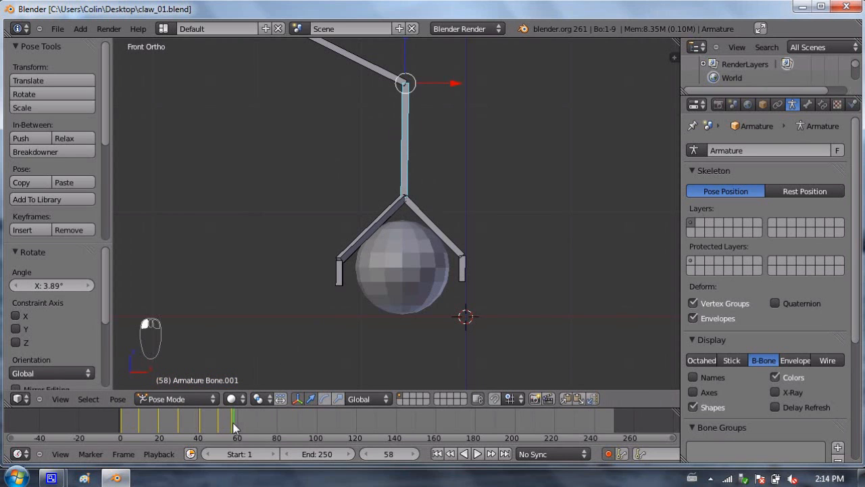
left_click_drag(240, 427, 242, 428)
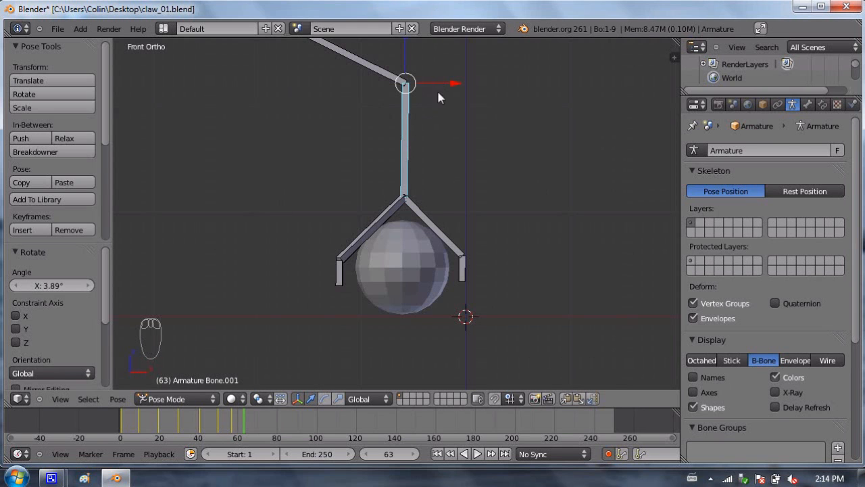
scroll(440, 228, "down", 2)
key("a")
key("a")
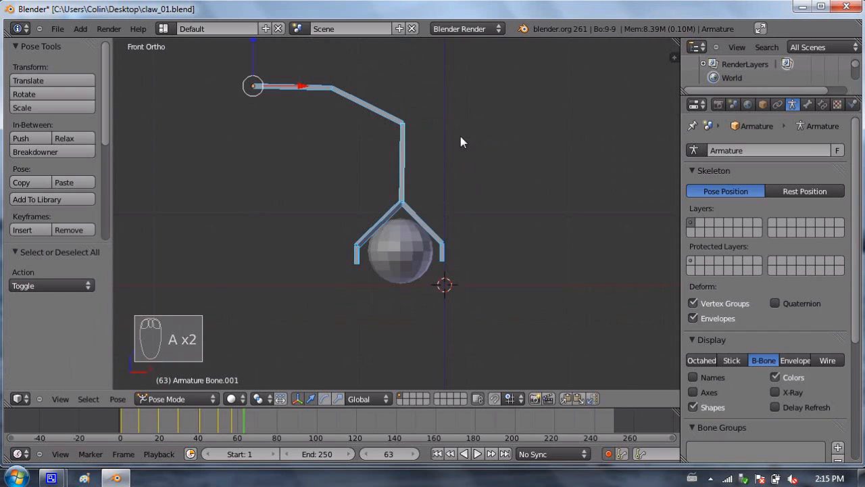
key("i")
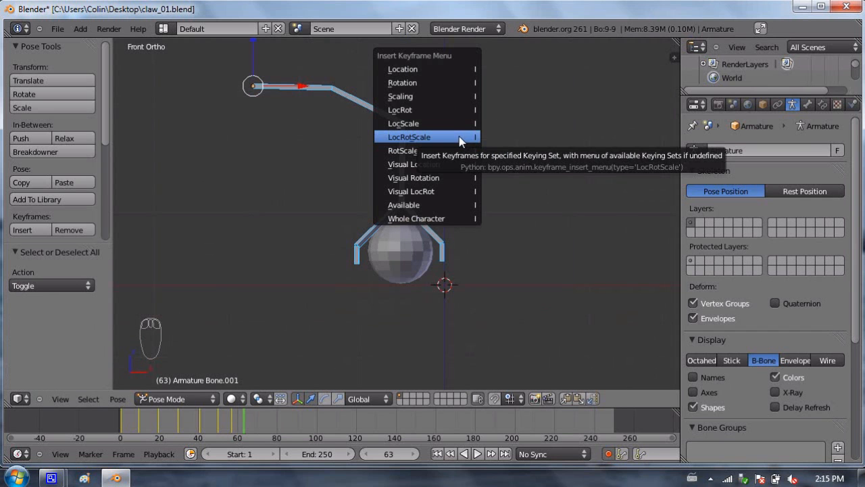
left_click(459, 137)
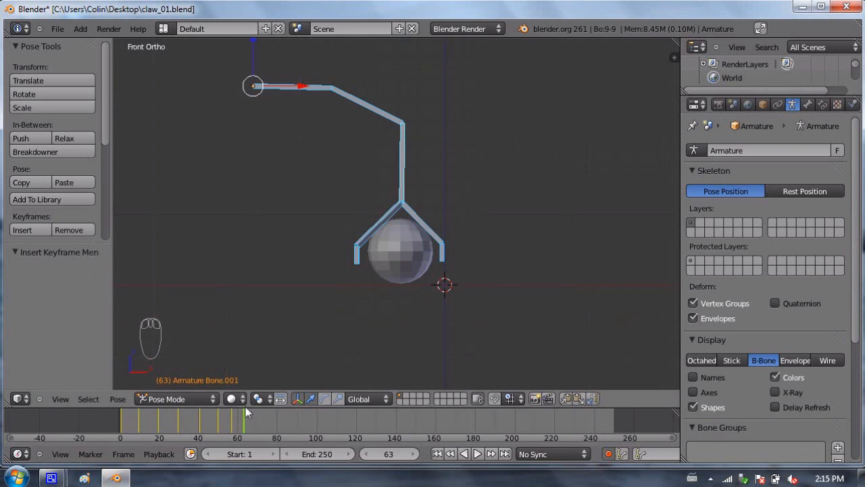
Step: At frame 70, rotate the first arm bone about -19.7° and the second arm bone about -9.2°
left_click(255, 433)
left_click(257, 431)
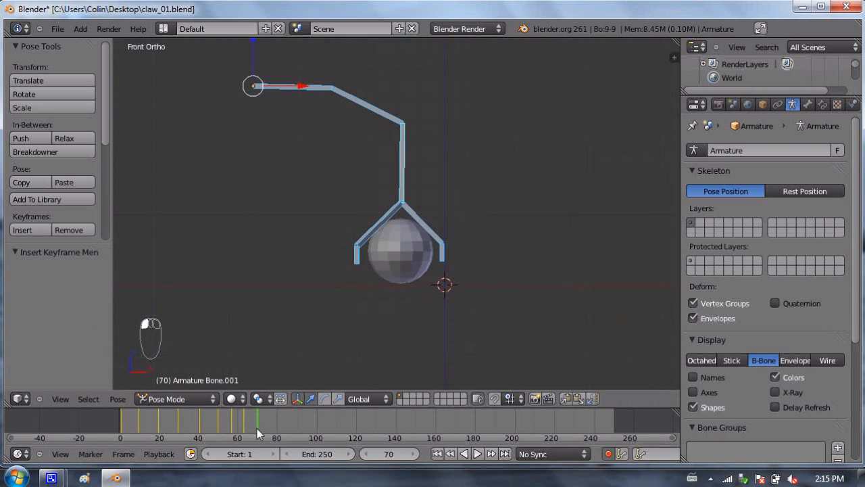
right_click(297, 93)
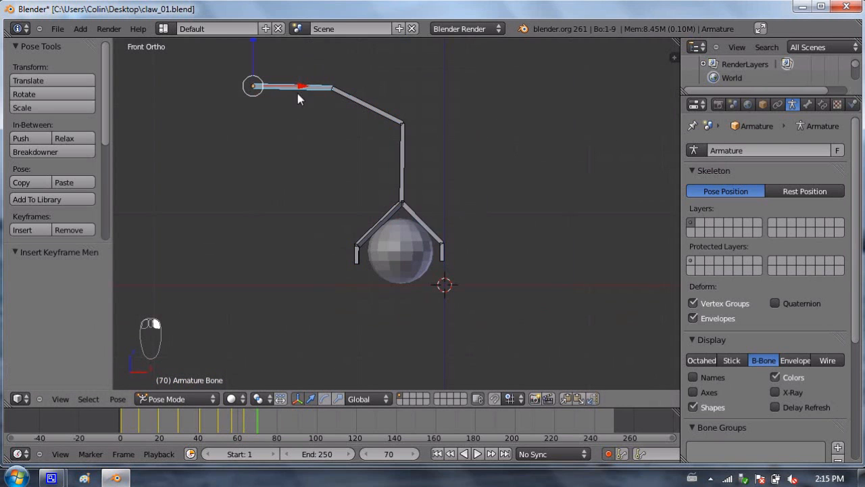
key("r")
left_click(507, 63)
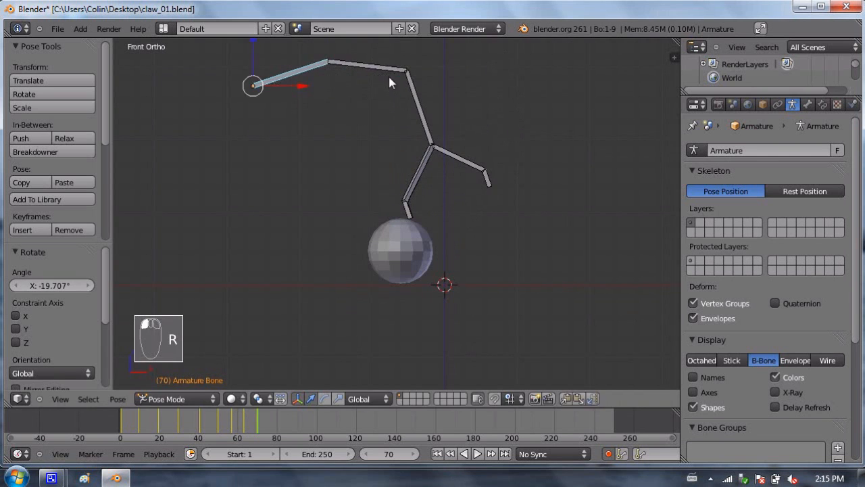
right_click(388, 73)
key("r")
left_click(493, 74)
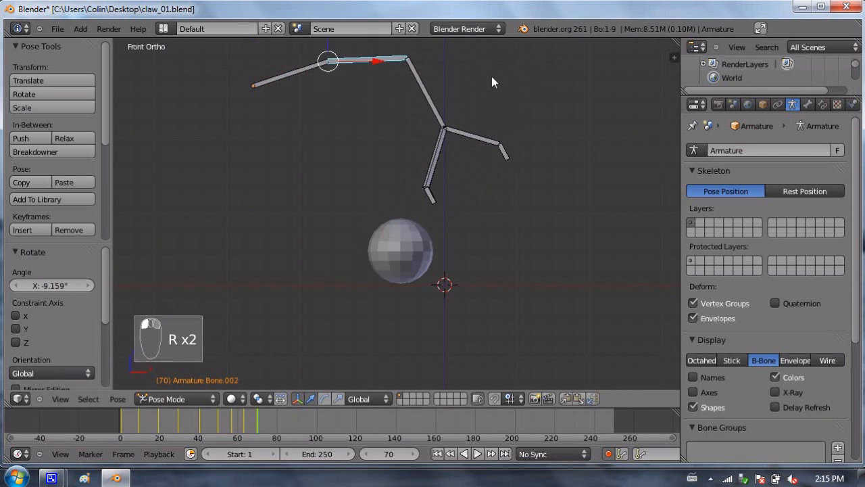
Step: Refine the frame 70 pose: rotate the second arm bone about 16.6°, raise the first, rotate the second another 6.4° and the third about 9.3°
key("r")
left_click(486, 103)
right_click(318, 66)
key("r")
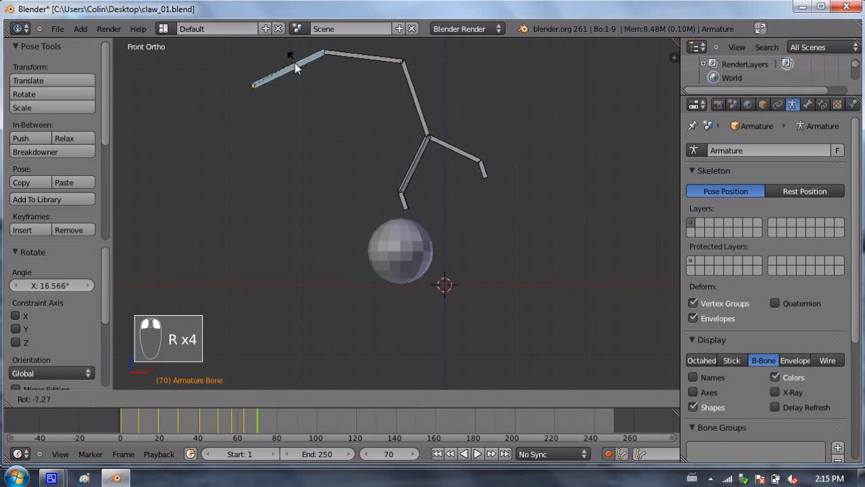
left_click(367, 61)
right_click(367, 61)
key("r")
left_click(518, 71)
right_click(417, 120)
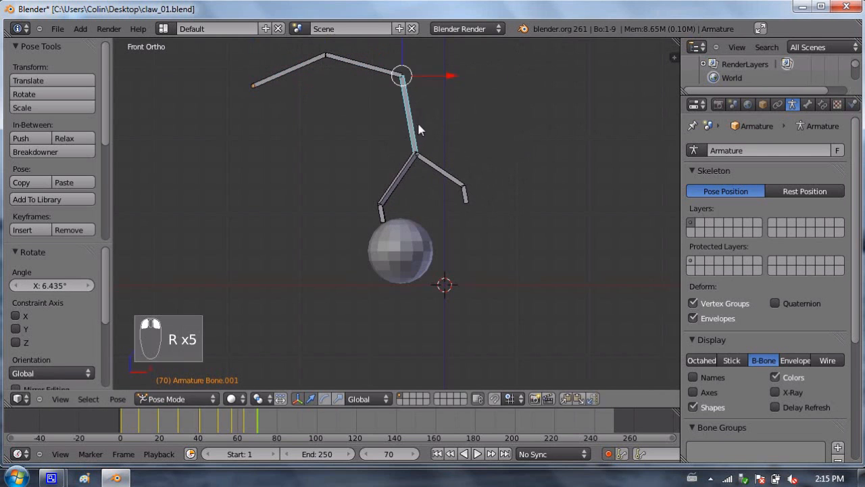
key("r")
left_click(522, 109)
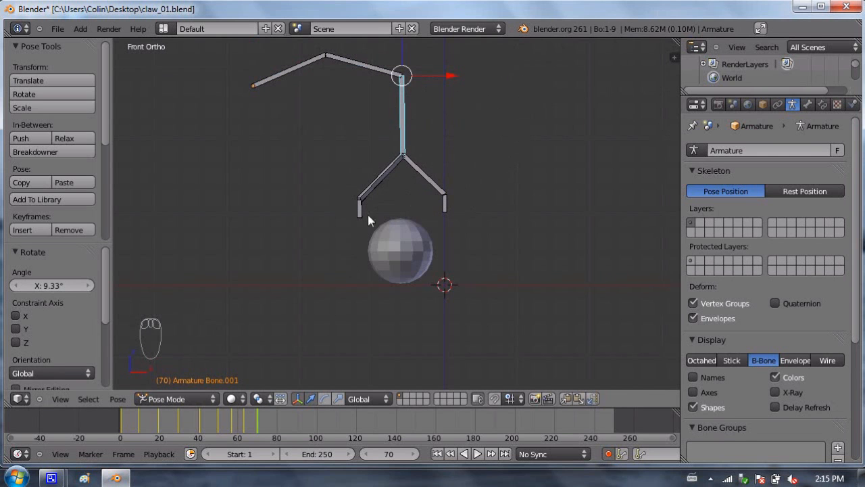
Step: At frame 80, rotate the first arm bone about -18.6°, the second about -15° and the third about 26.2°
left_click_drag(243, 424, 277, 387)
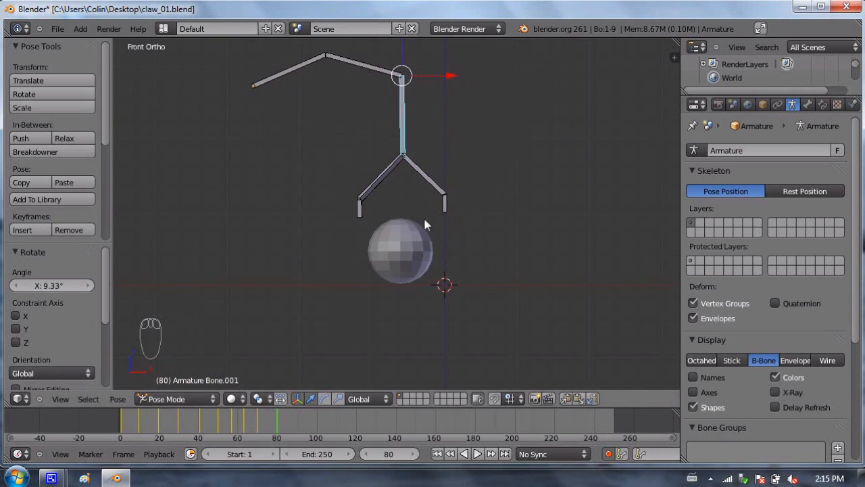
right_click(315, 58)
key("r")
left_click(429, 63)
scroll(419, 75, "down", 2)
middle_click_drag(376, 94, 373, 148, "shift")
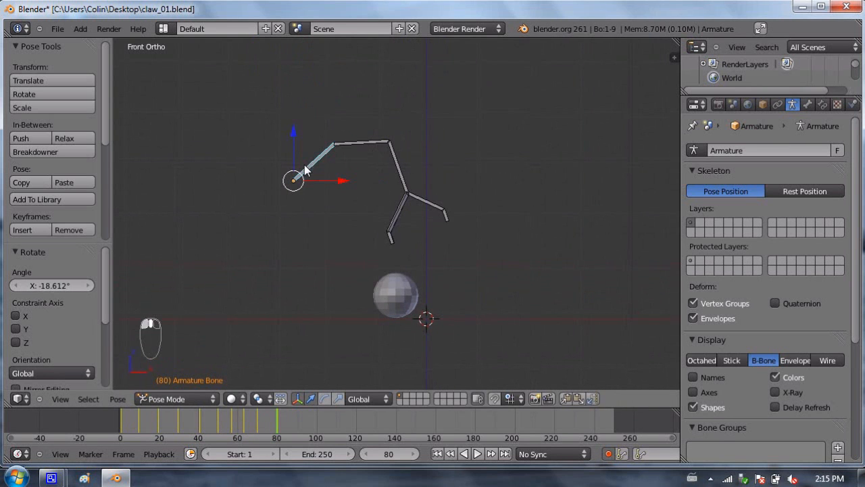
right_click(362, 138)
key("r")
left_click(508, 99)
right_click(392, 150)
key("r")
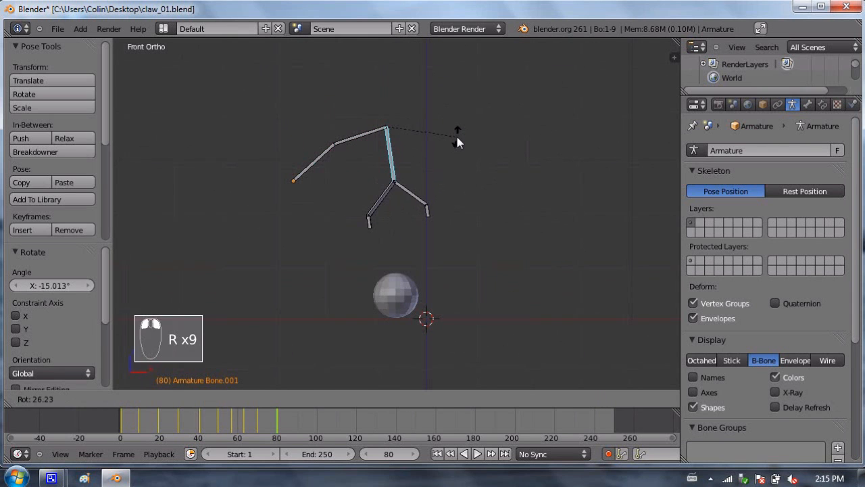
left_click(457, 136)
Step: Swing the third arm bone up about -130.7° at frame 89 and back down about 86.2° at frame 99
left_click_drag(275, 407, 295, 421)
key("r")
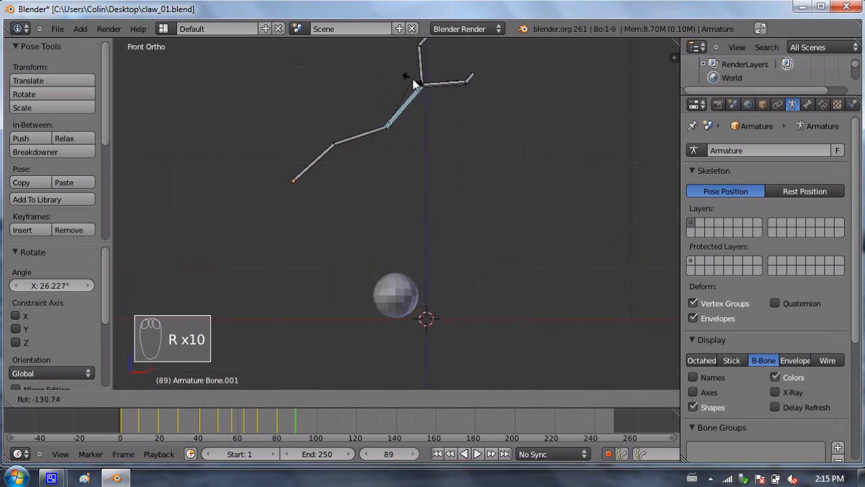
left_click(414, 75)
left_click(314, 416)
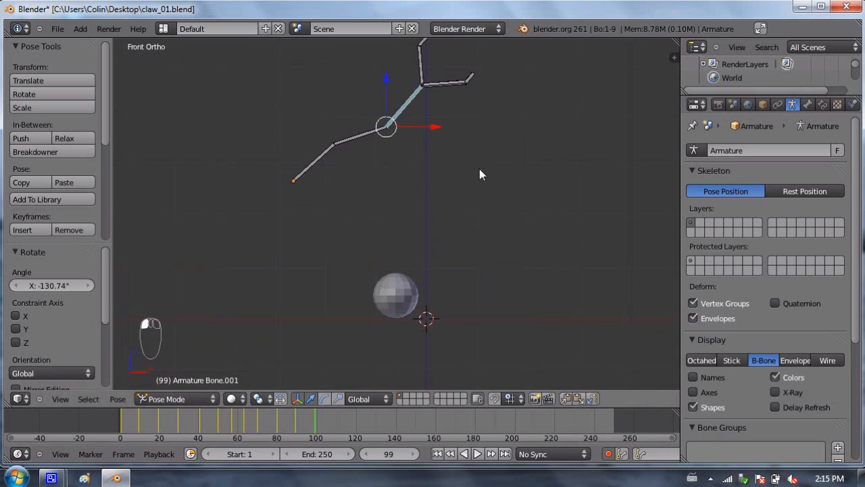
key("r")
left_click(341, 397)
Step: Swing the third arm bone up about -89° at frame 106 and back down about 84.7° at frame 113
left_click(328, 424)
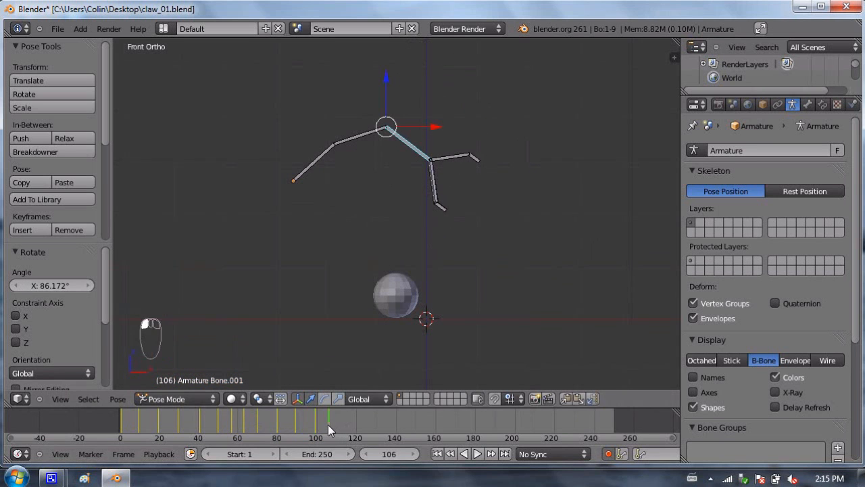
key("r")
left_click(414, 123)
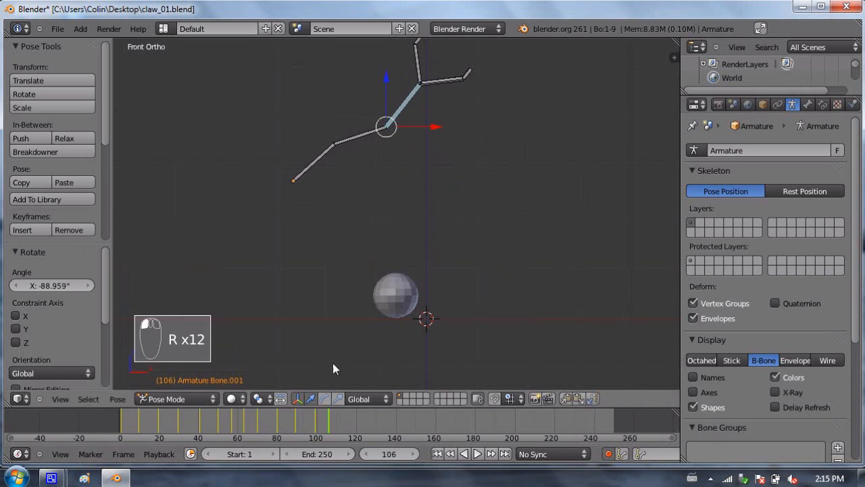
left_click(343, 417)
key("r")
left_click(400, 287)
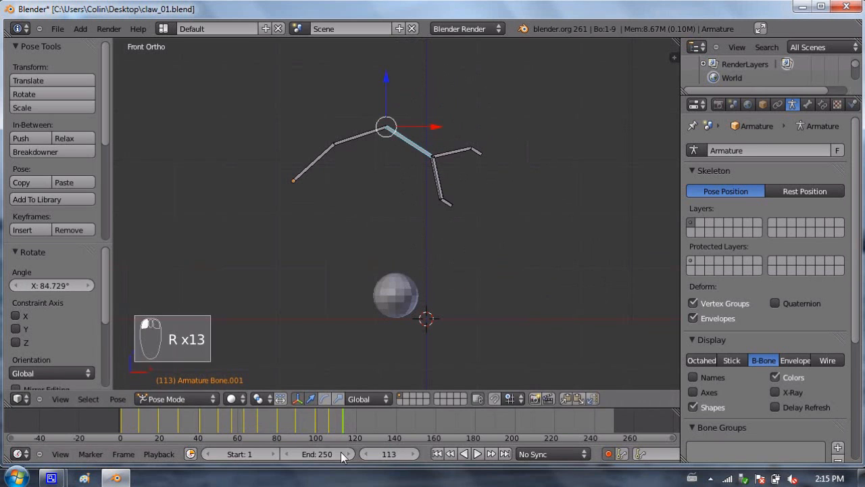
Step: Swing the third arm bone up about -86° at frame 119 and back down about 100.4° at frame 127
left_click(354, 418)
key("r")
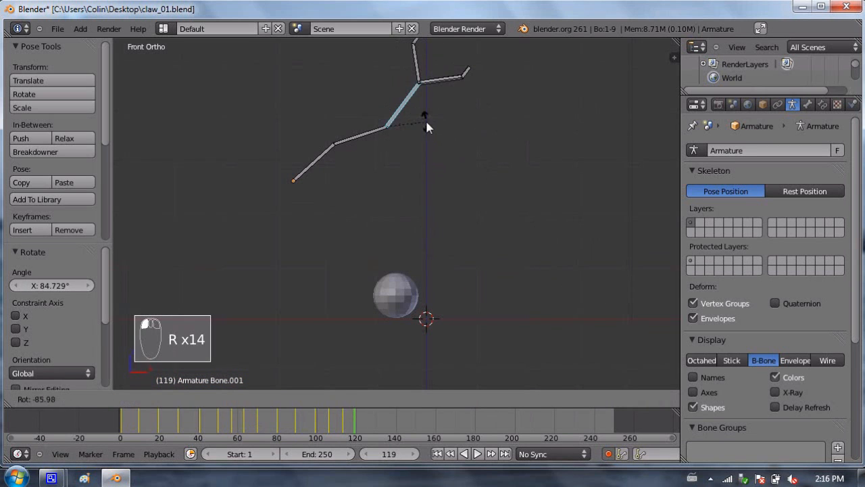
left_click(425, 118)
left_click_drag(336, 425, 370, 406)
right_click(339, 140)
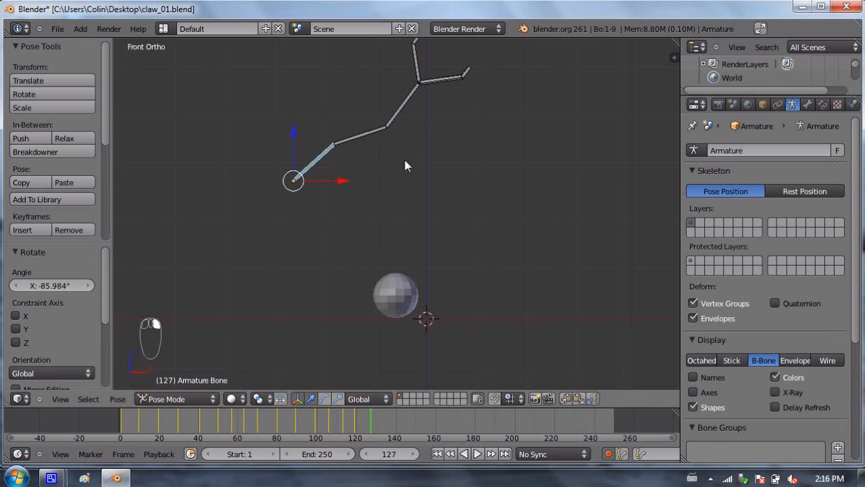
right_click(366, 137)
right_click(395, 105)
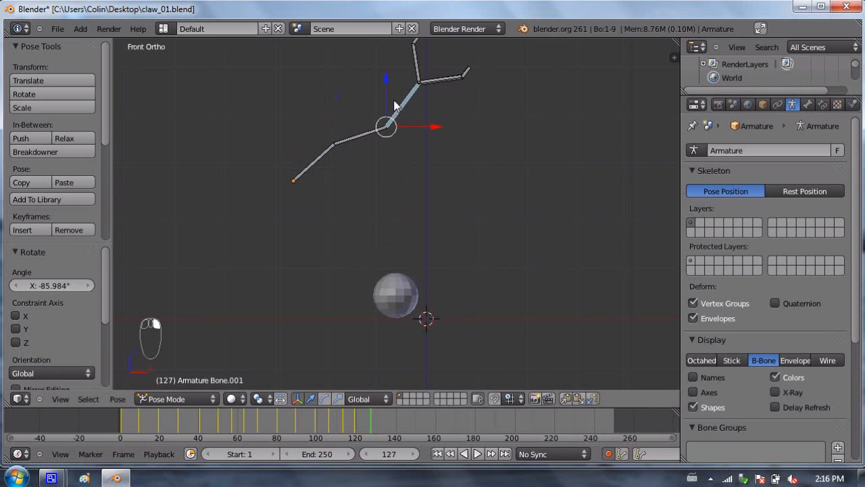
key("r")
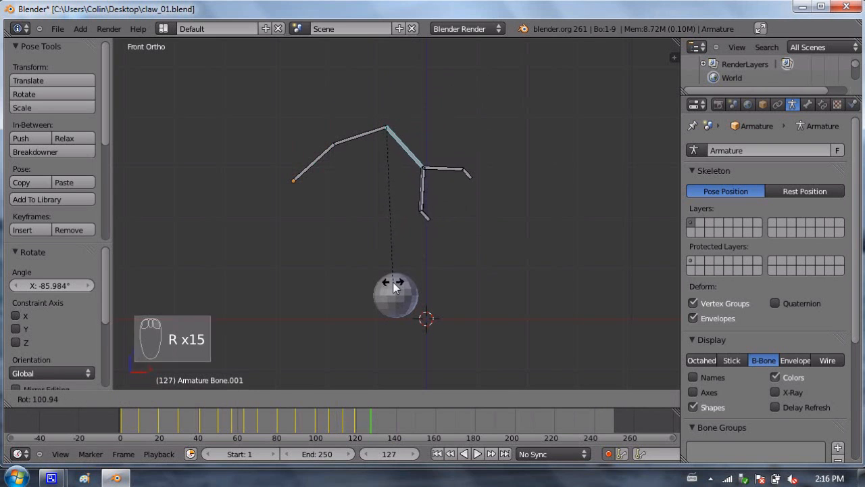
left_click(395, 287)
Step: At frame 133, rotate the first arm bone about 25.6° and the second about 13.8° to lower the claw
left_click_drag(377, 425, 388, 423)
right_click(321, 152)
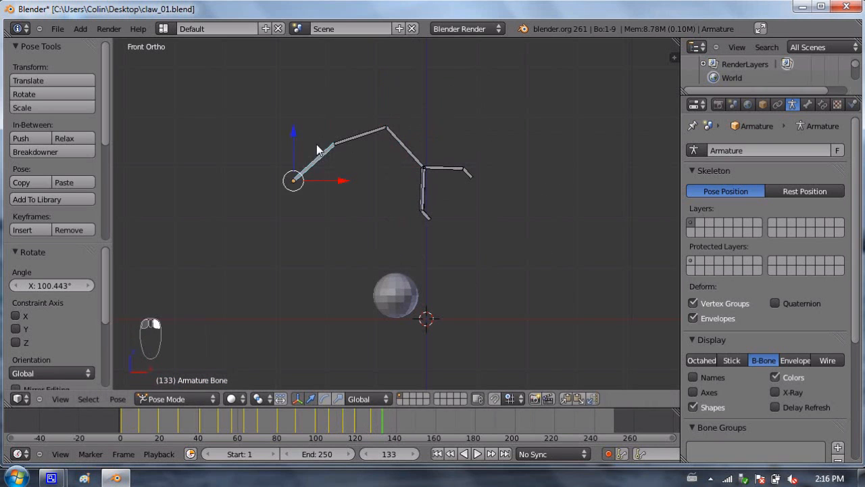
key("r")
left_click(421, 156)
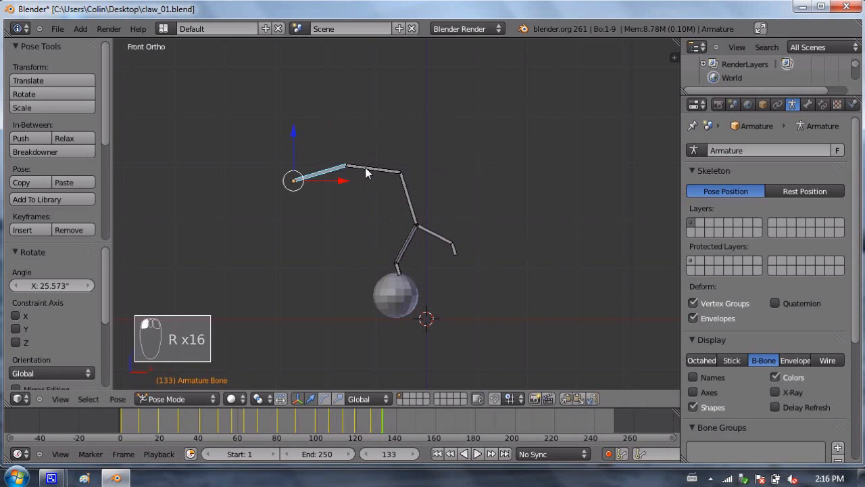
right_click(365, 170)
key("r")
left_click(440, 183)
Step: Tilt the third arm bone towards the base at frame 133 and rotate the second arm bone about another 14°
right_click(400, 206)
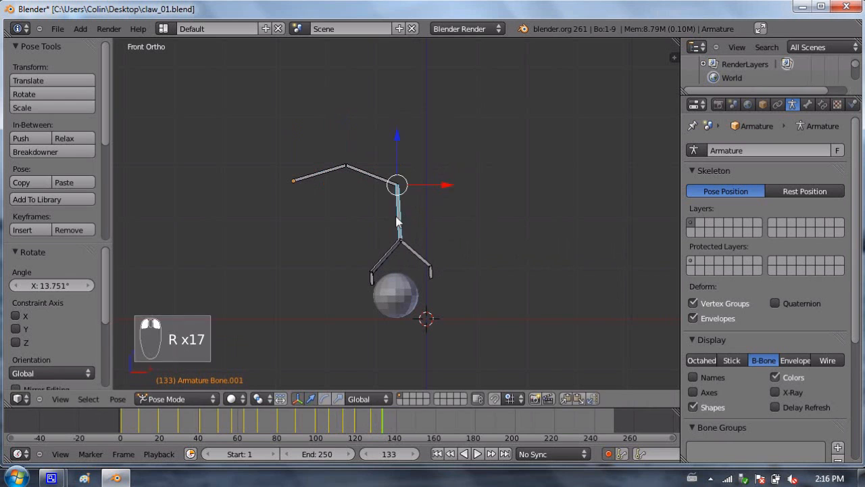
key("r")
left_click(406, 206)
right_click(375, 181)
key("r")
left_click(447, 173)
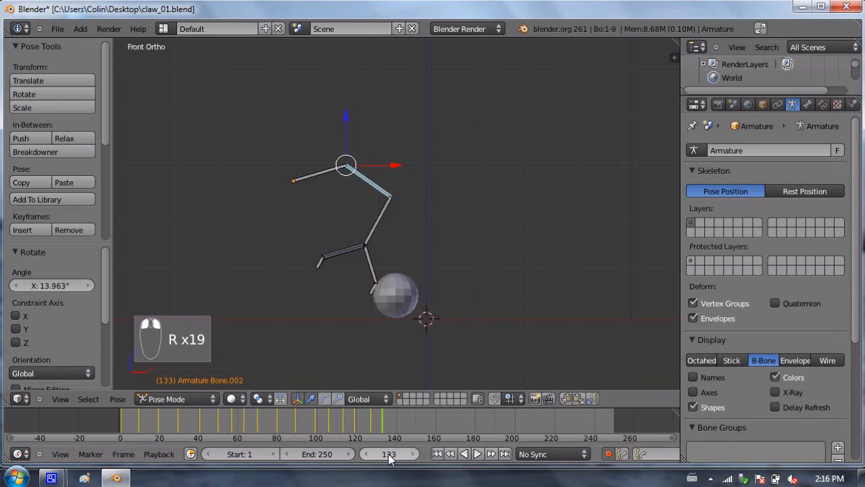
Step: Raise the first arm bone about -18.1° at frame 127 and about -11.4° at frame 133
left_click_drag(387, 421, 372, 398)
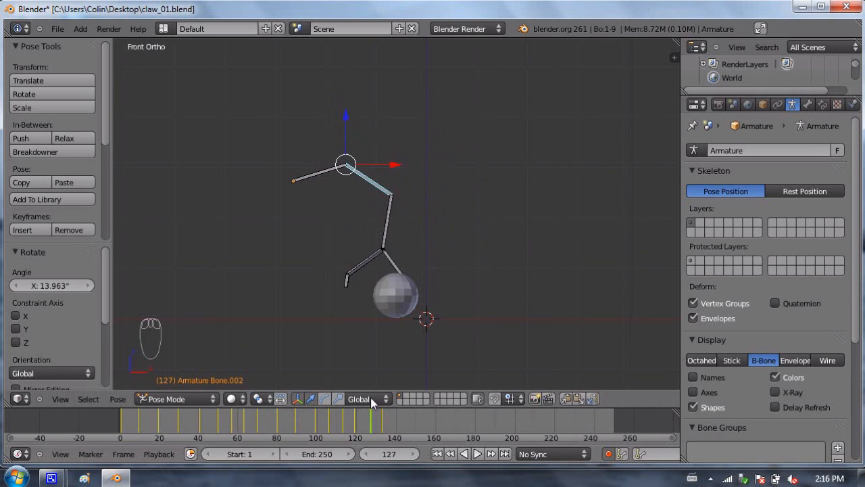
right_click(323, 171)
key("r")
left_click(381, 119)
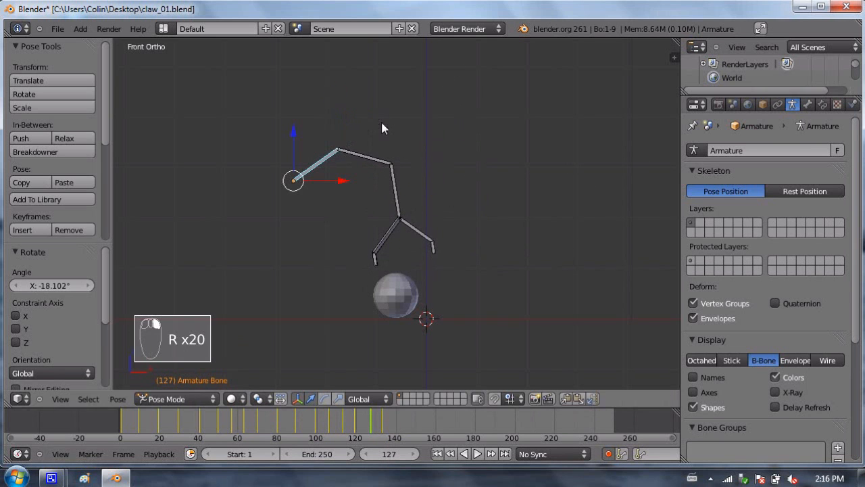
left_click_drag(364, 430, 381, 417)
key("r")
left_click(419, 192)
Step: At frame 133, adjust the first arm bone's rotation again and rotate the third arm bone about -27.1°
left_click_drag(377, 427, 385, 397)
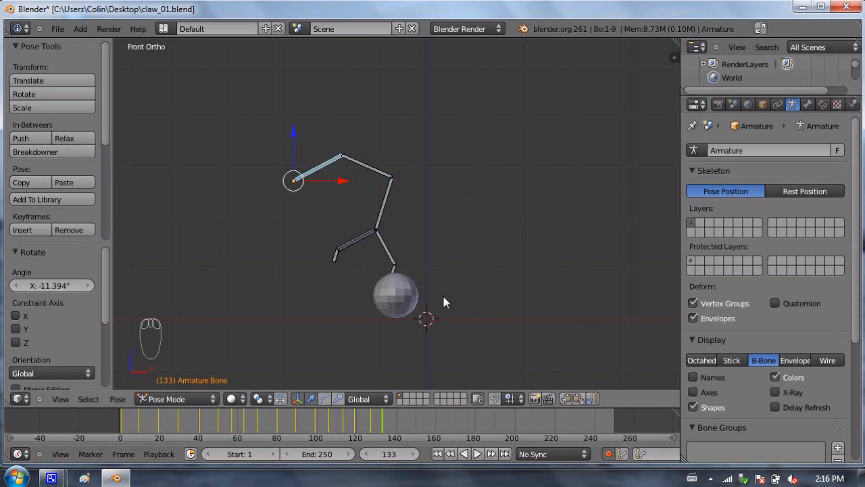
key("r")
left_click(470, 297)
right_click(389, 196)
key("r")
left_click(494, 174)
Step: At frame 141, rotate the first arm bone about 17.8°, the second about 10.9° and the third about -14.5°
left_click_drag(366, 434, 397, 422)
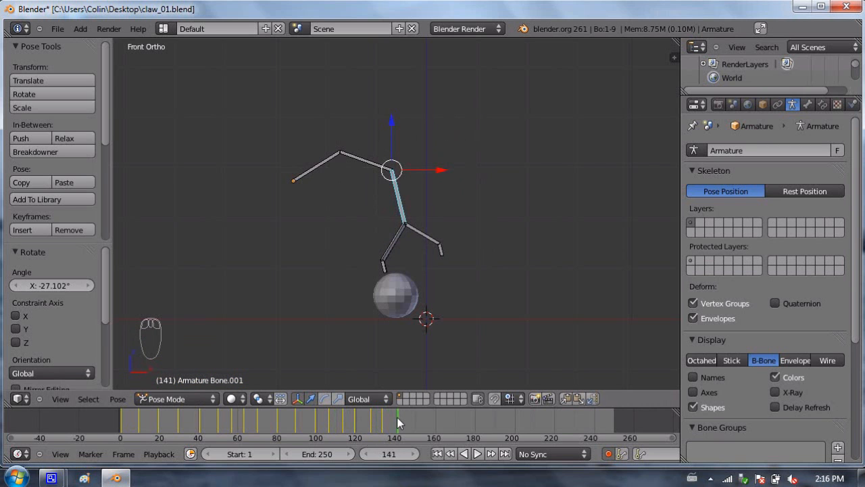
right_click(324, 159)
key("r")
left_click(405, 226)
right_click(386, 183)
key("r")
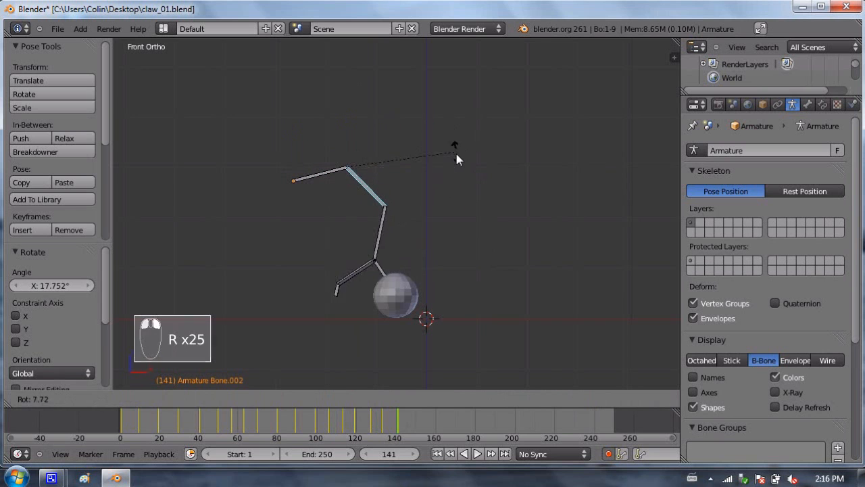
left_click(458, 162)
right_click(379, 230)
key("r")
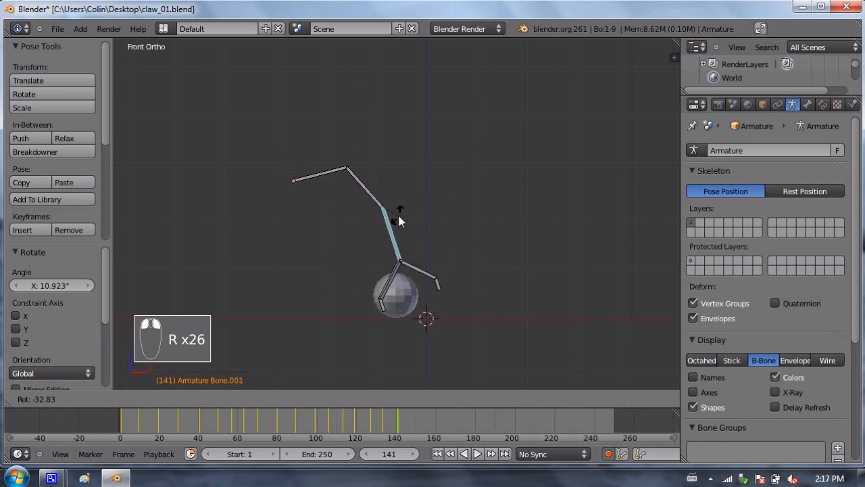
left_click(402, 228)
Step: Refine the frame 141 pose by rotating the first arm bone about -19.3°, the second about 29° and the third about -12.5°
right_click(340, 178)
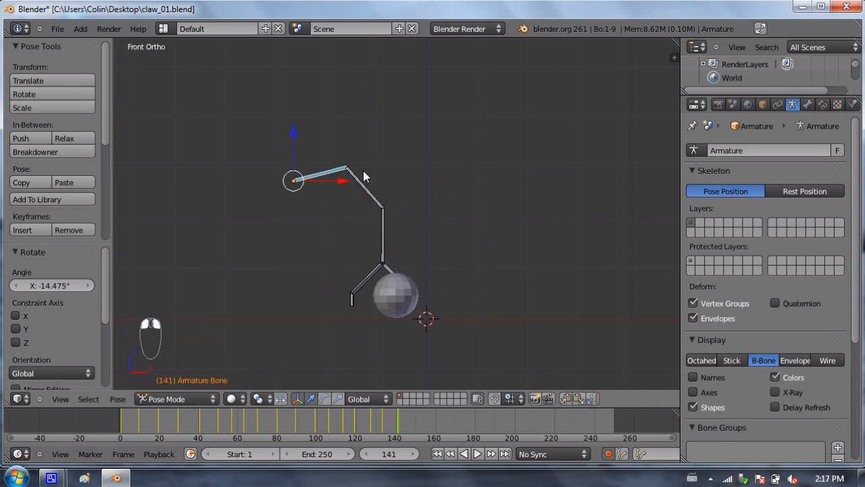
key("r")
left_click(367, 141)
right_click(354, 170)
key("r")
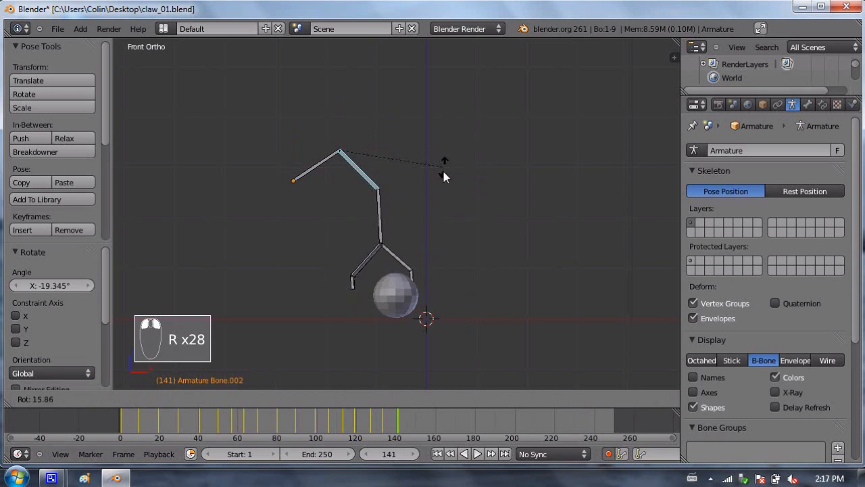
left_click(388, 233)
key("r")
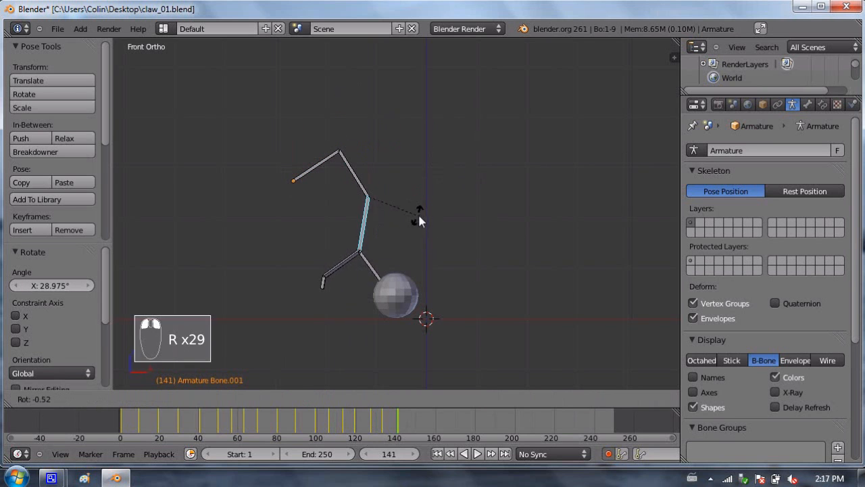
left_click(426, 213)
Step: Adjust the frame 141 pose with rotations of about -14.2° on the first arm bone, 20° on the second and -4.5° on the third
right_click(327, 174)
right_click(318, 165)
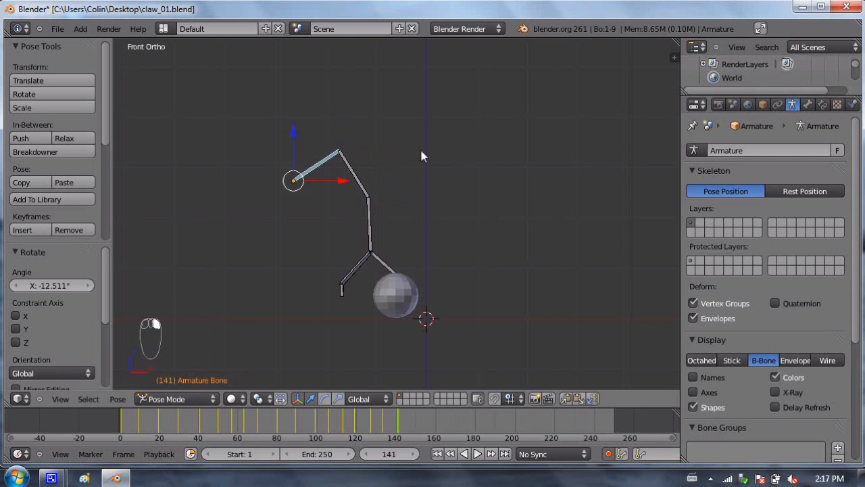
key("r")
left_click(394, 129)
right_click(350, 158)
key("r")
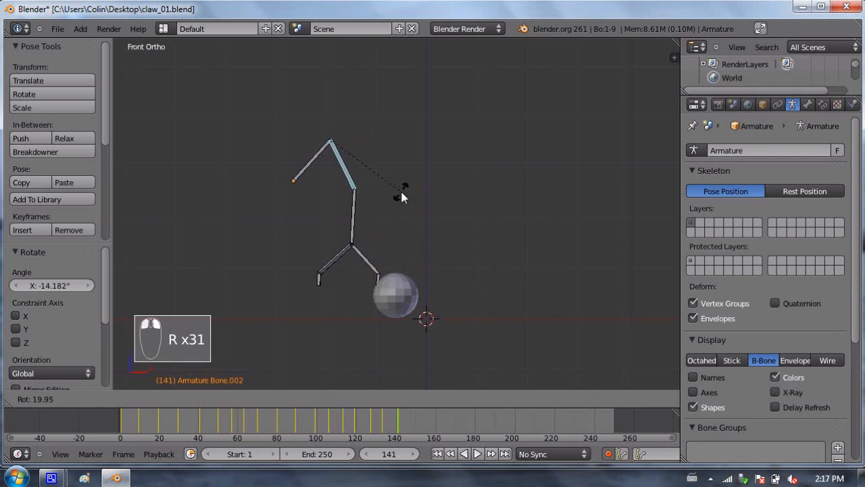
left_click(398, 189)
right_click(353, 225)
key("r")
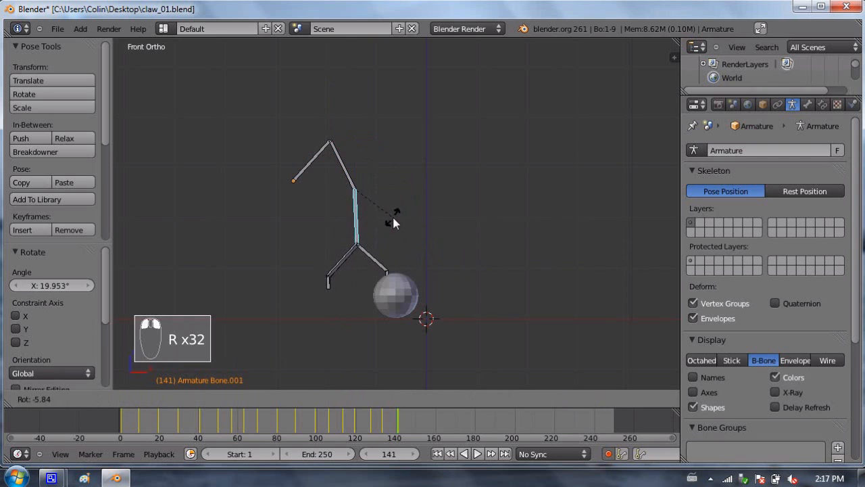
left_click(390, 220)
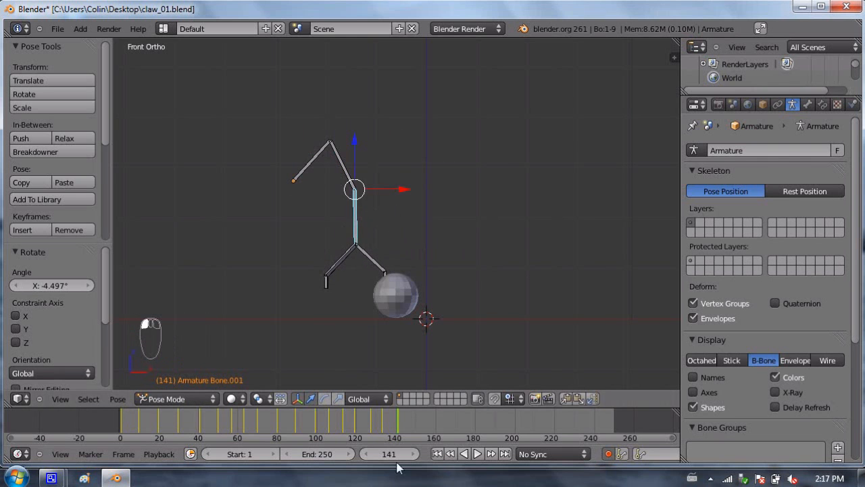
Step: Select all bones of the armature and insert a keyframe at frame 147 to hold the pose beside the sphere
left_click_drag(389, 420, 407, 391)
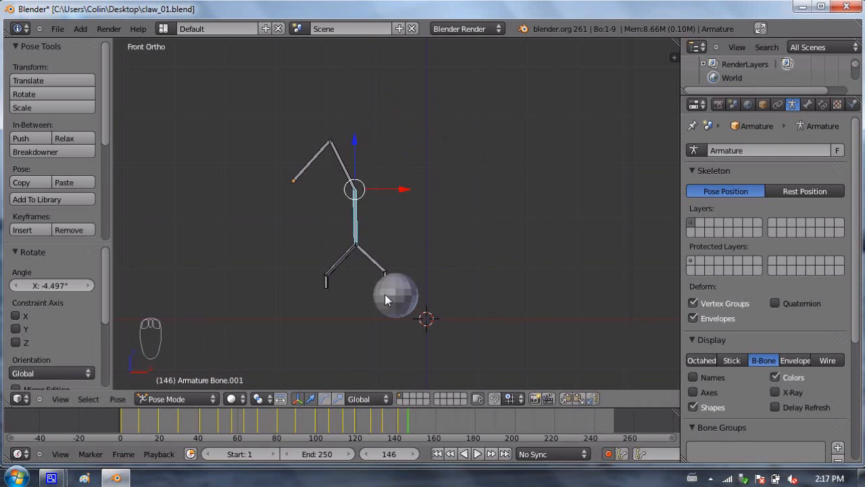
scroll(389, 225, "up", 2)
middle_click_drag(348, 232, 450, 200, "shift")
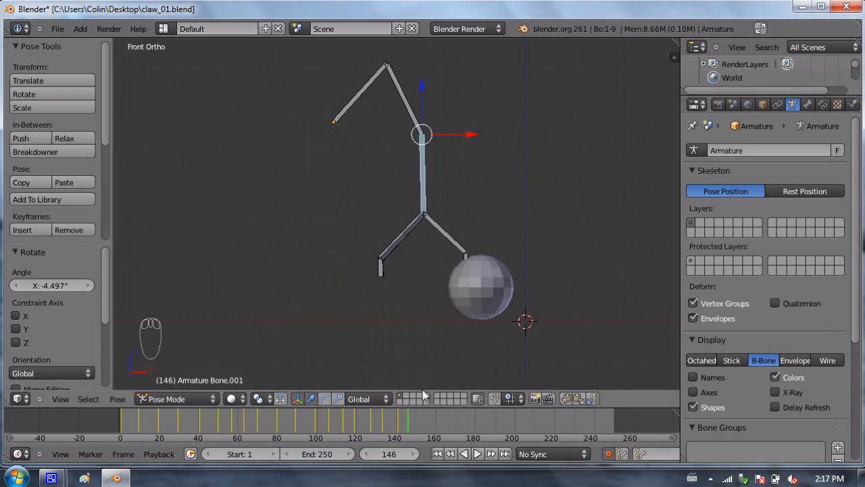
left_click_drag(277, 404, 399, 414)
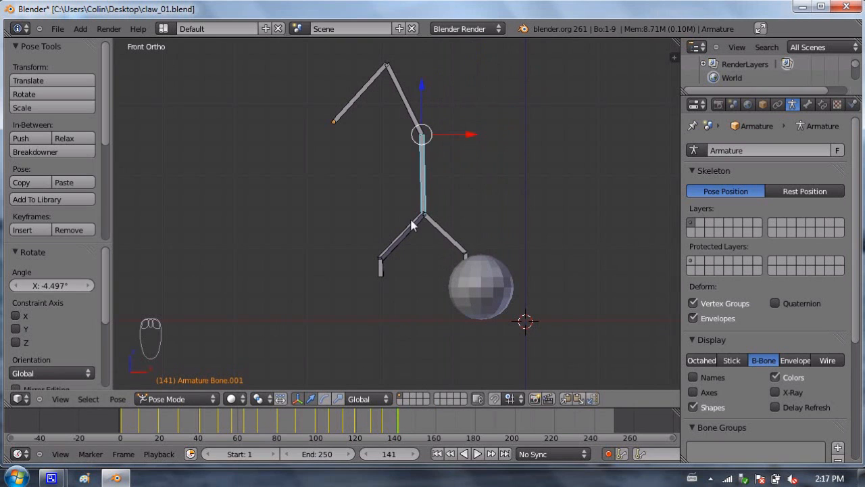
key("a")
key("a")
left_click_drag(396, 431, 409, 430)
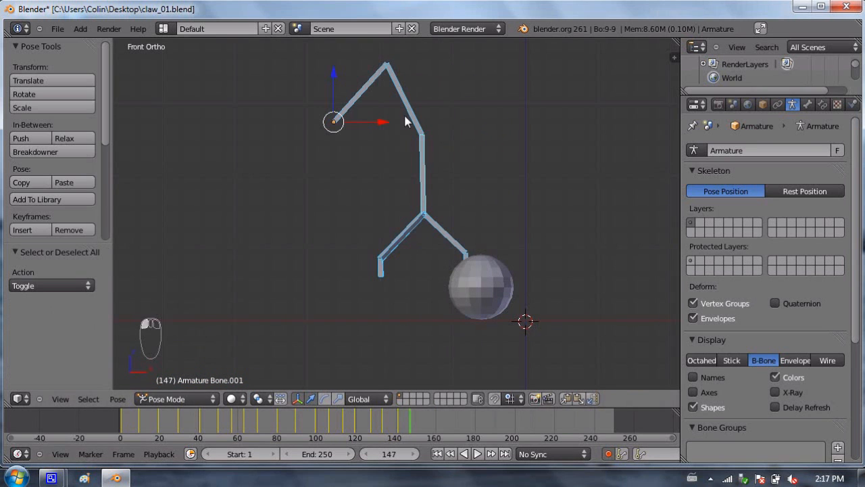
key("u")
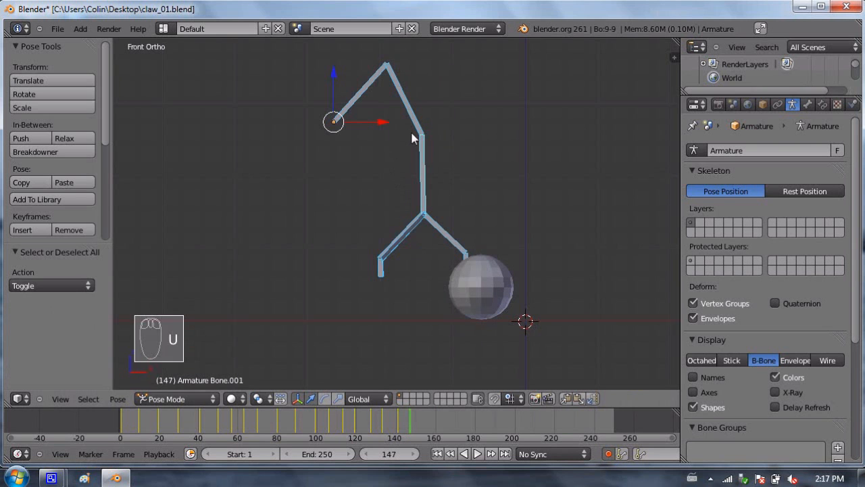
key("i")
left_click(414, 137)
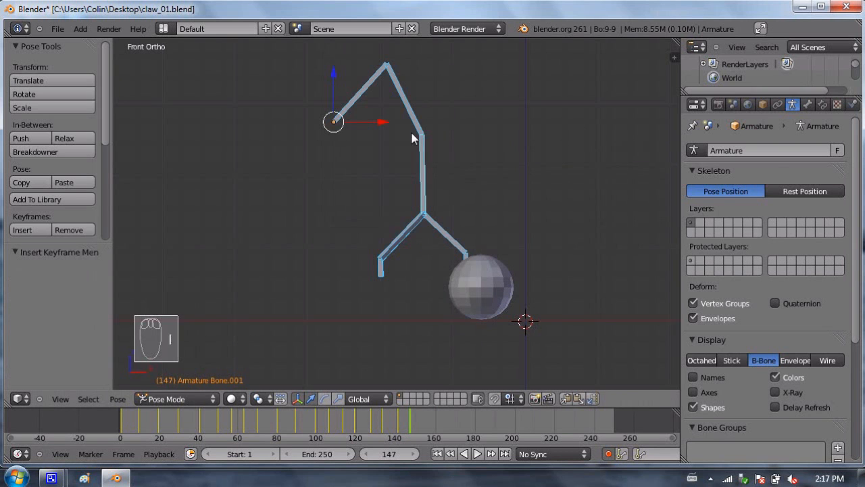
Step: At frame 157, rotate the second arm bone about -20.4° and the third about 33.7°
left_click(428, 419)
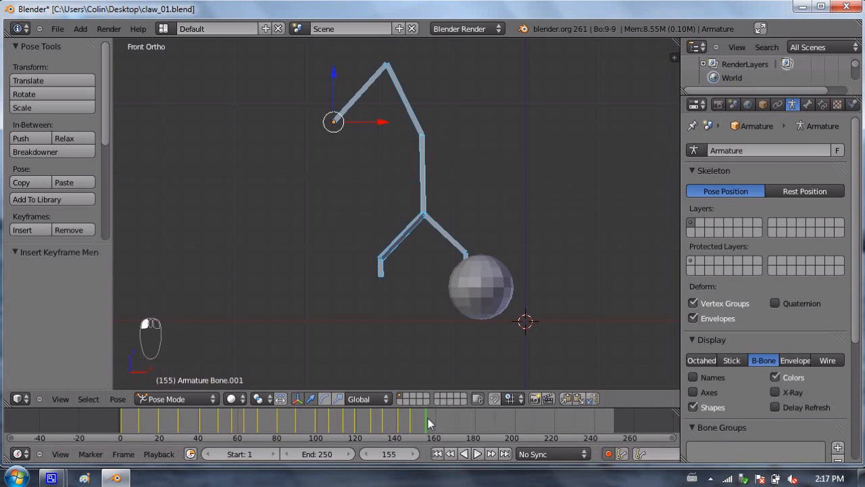
right_click(395, 105)
right_click(400, 100)
key("r")
left_click(541, 77)
right_click(453, 137)
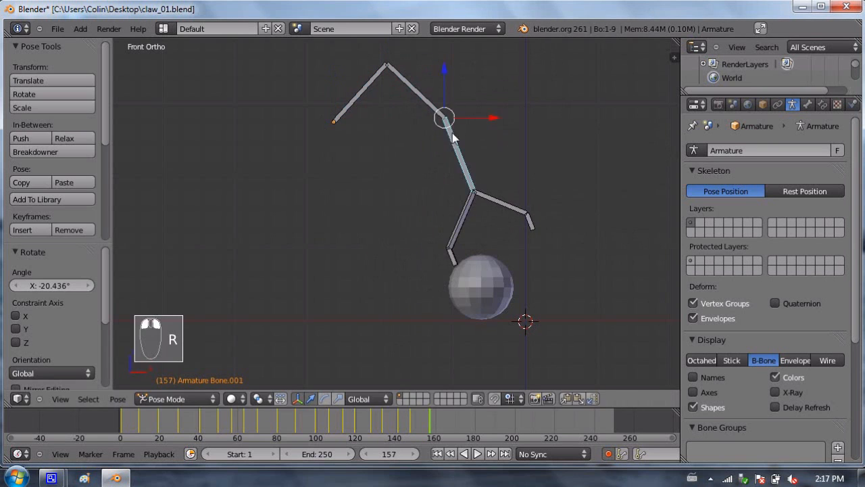
key("r")
left_click(560, 119)
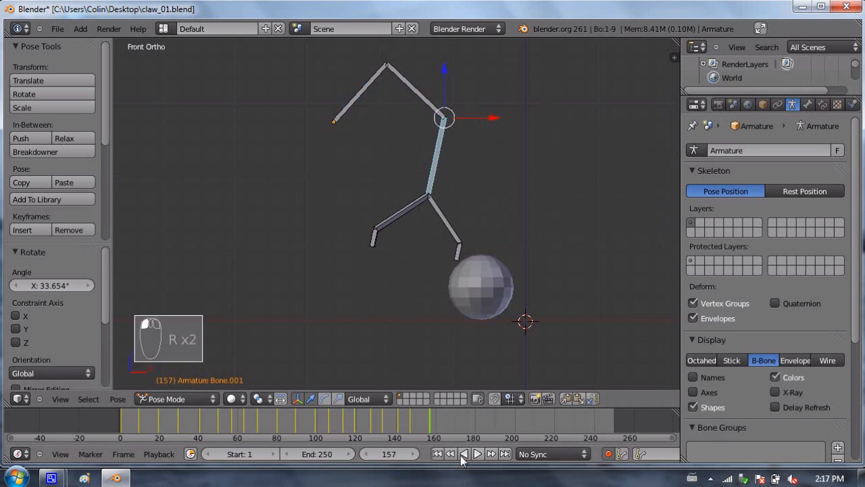
Step: At frame 164, rotate the second arm bone about -22.8° and the third about 21.5°
left_click_drag(431, 412, 443, 414)
right_click(412, 87)
key("r")
left_click(582, 45)
right_click(475, 138)
key("r")
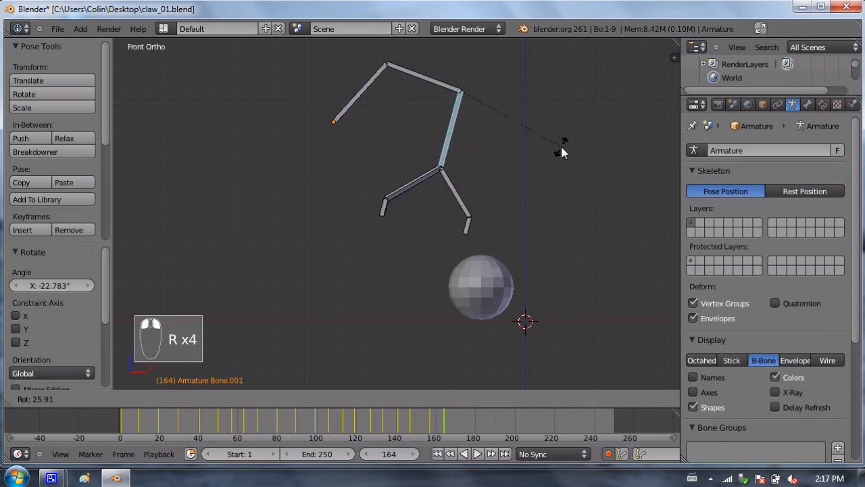
left_click(563, 142)
Step: At frame 171, raise the second arm bone to nearly horizontal and rotate the third arm bone about -4.9°
left_click_drag(448, 420, 458, 421)
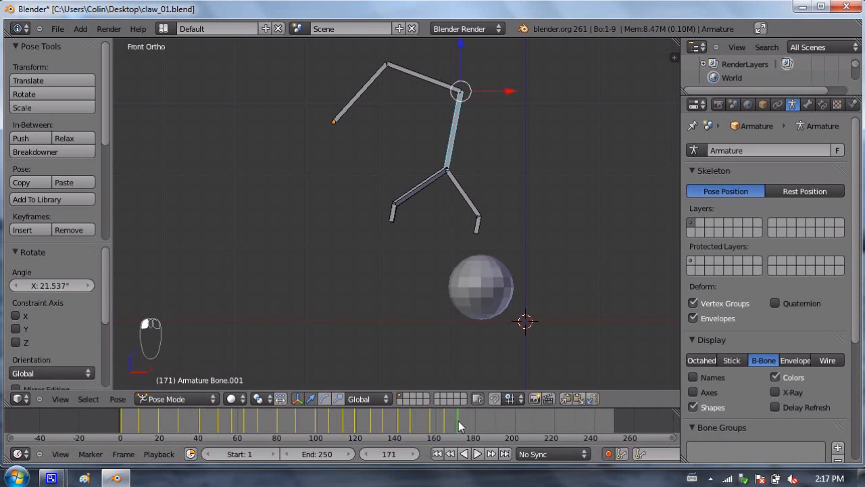
right_click(426, 77)
key("r")
left_click(546, 40)
right_click(487, 89)
key("r")
left_click(541, 89)
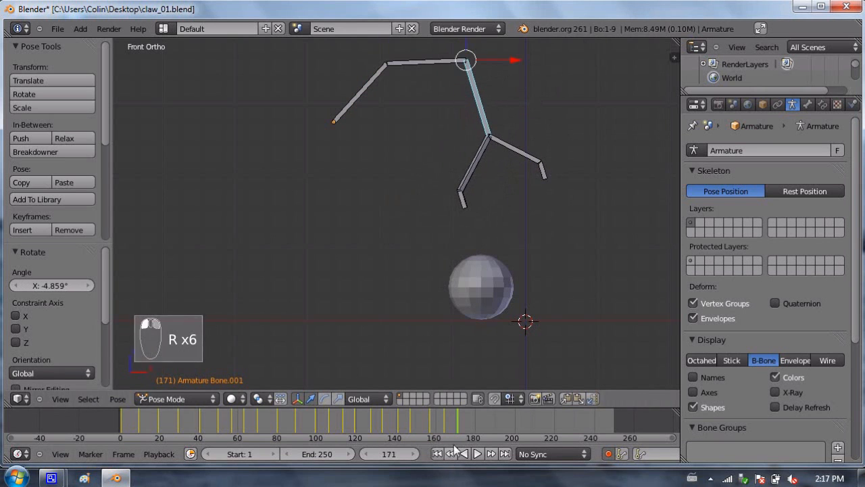
Step: At frame 36, select the upper bone of one finger and switch to the rotation manipulator
left_click_drag(468, 419, 190, 393)
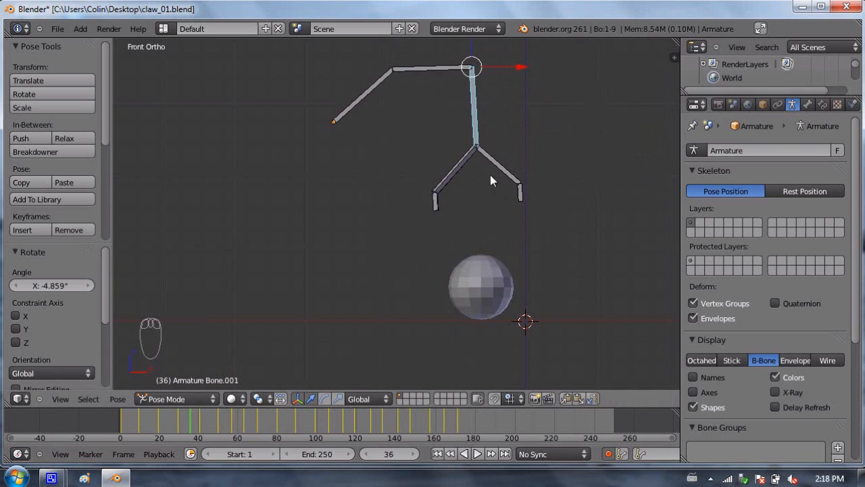
right_click(475, 162)
middle_click_drag(475, 162, 507, 213)
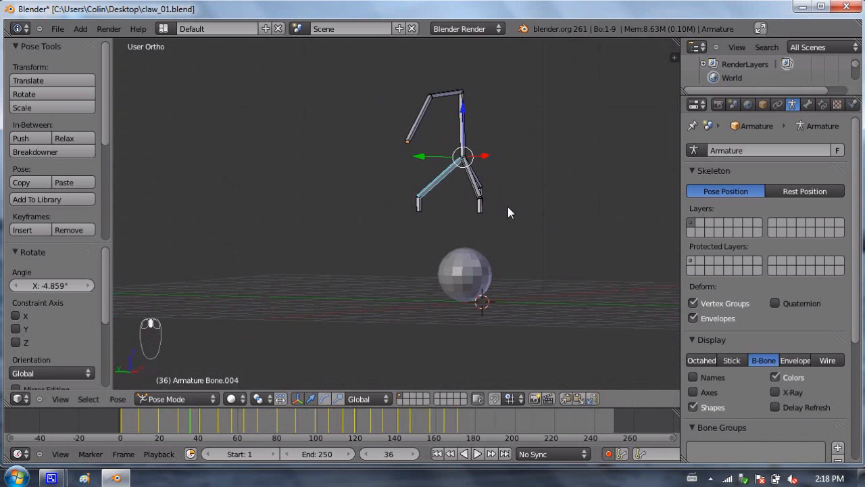
scroll(498, 193, "up", 2)
middle_click_drag(512, 189, 413, 167)
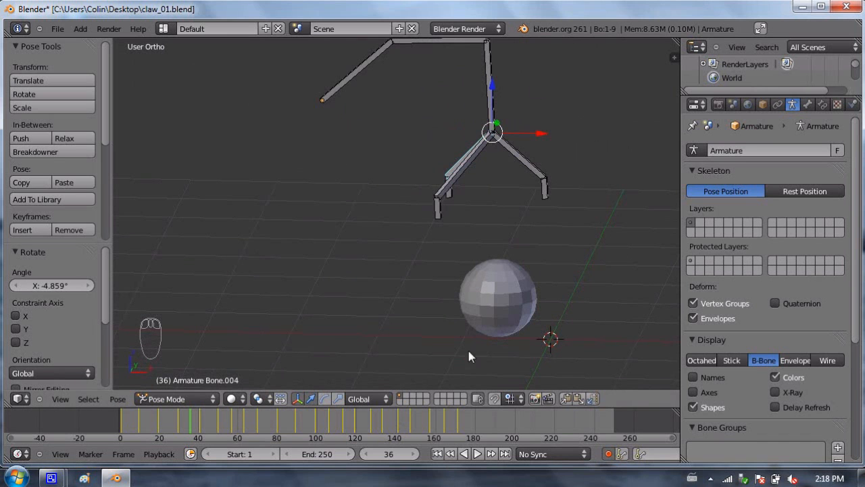
middle_click_drag(444, 184, 336, 375)
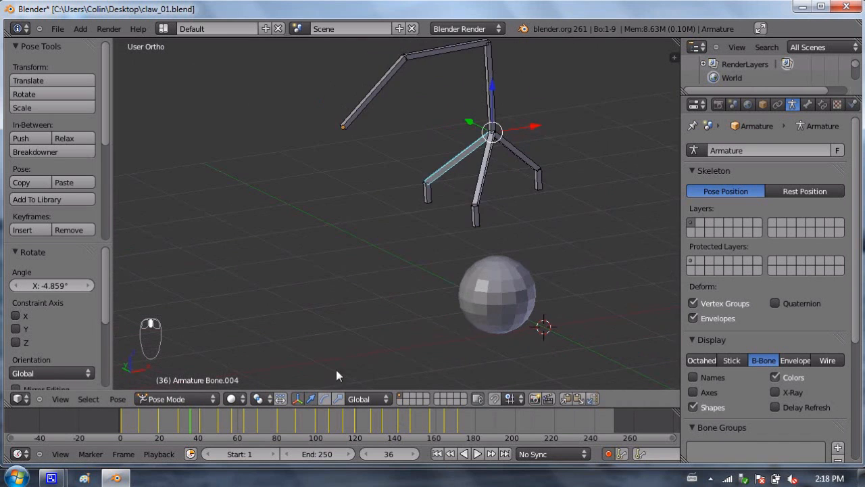
middle_click_drag(476, 129, 317, 383)
left_click(329, 398)
Step: Try rotating the finger's upper bone about 56.4° around the global Y axis at frame 36, and undo it
middle_click_drag(405, 284, 458, 213)
middle_click_drag(493, 149, 448, 127)
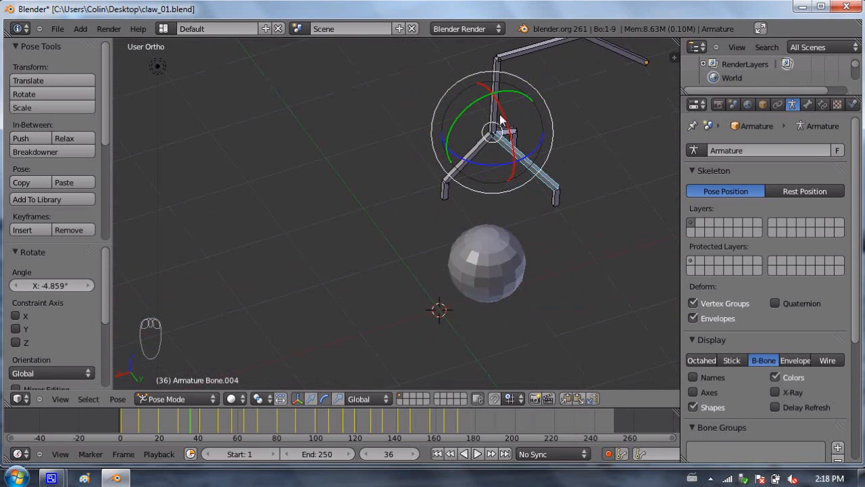
middle_click_drag(522, 157, 516, 66)
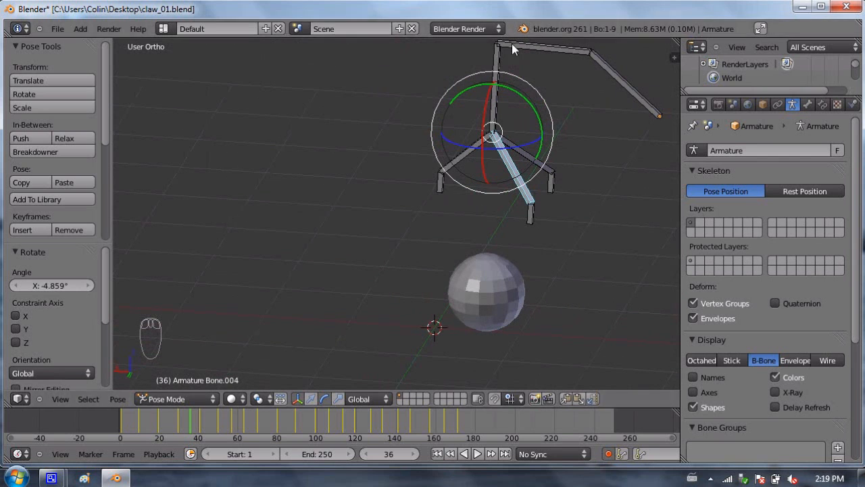
left_click_drag(533, 108, 494, 102)
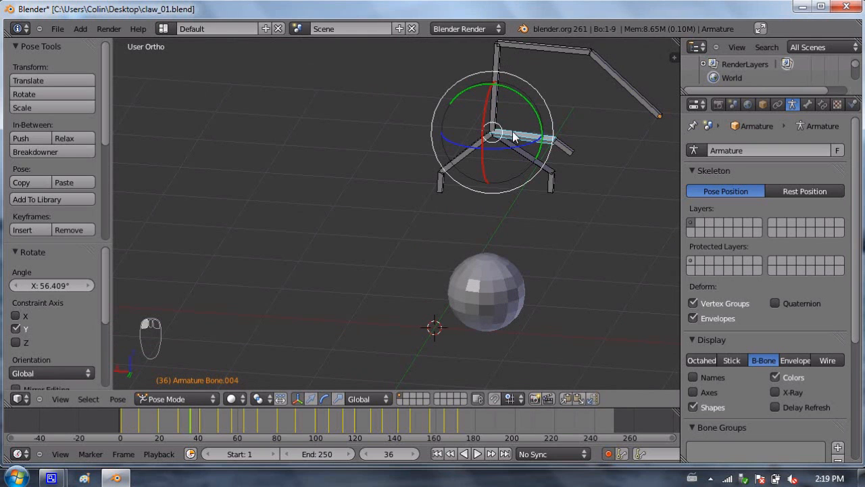
key("ctrl+z")
key("ctrl+z")
key("ctrl+z")
key("ctrl+z")
key("Escape")
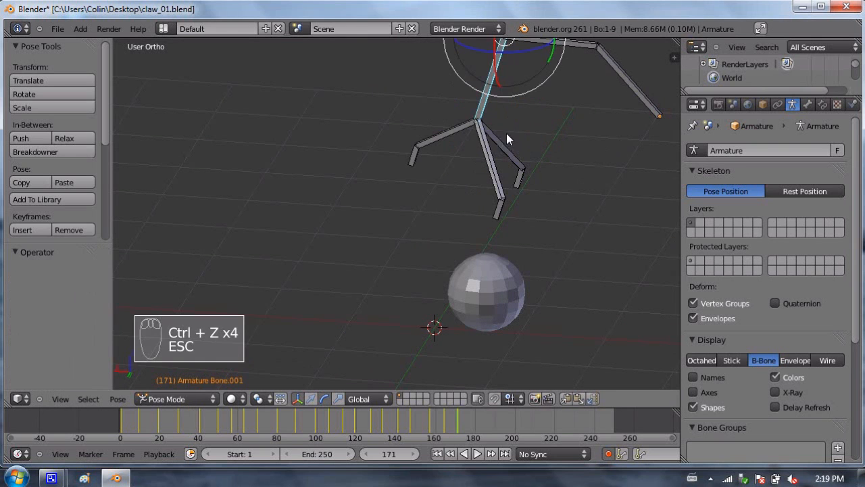
Step: Reselect the finger's upper bone, go to frame 38, and set the transform orientation to Normal
left_click_drag(447, 431, 461, 395)
key("Left")
right_click(491, 168)
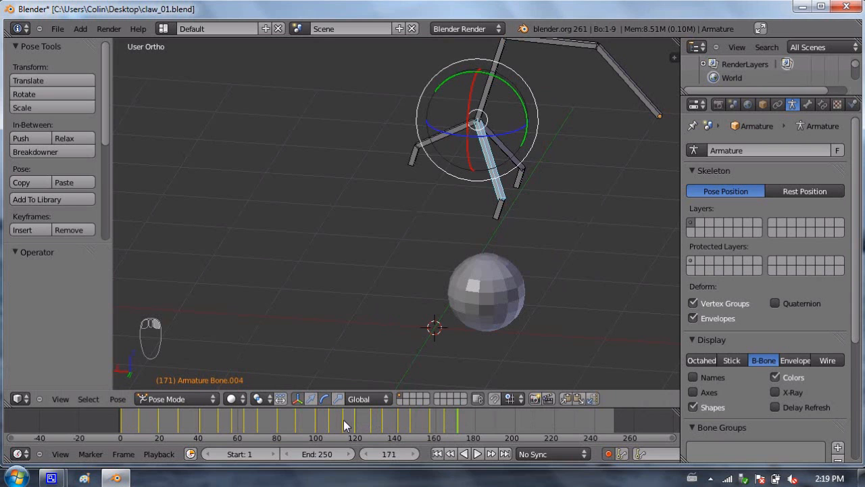
left_click(416, 51)
left_click_drag(325, 428, 196, 433)
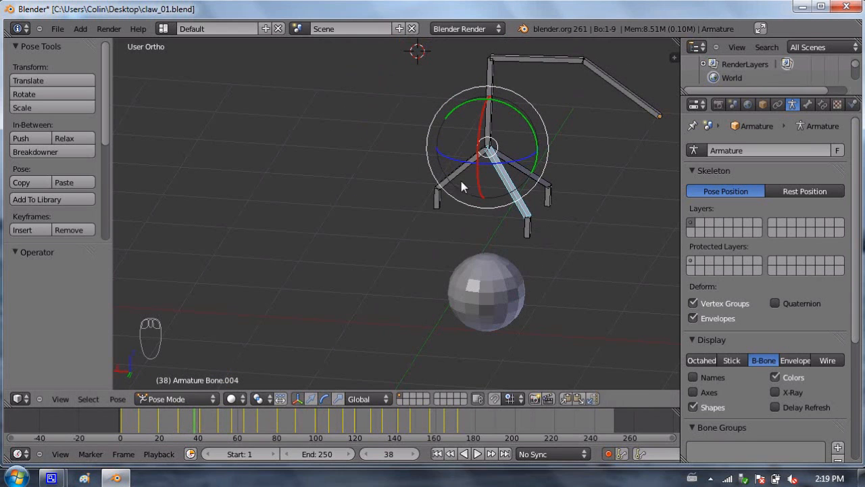
left_click(311, 398)
left_click(325, 399)
left_click(337, 399)
left_click(324, 398)
left_click(359, 400)
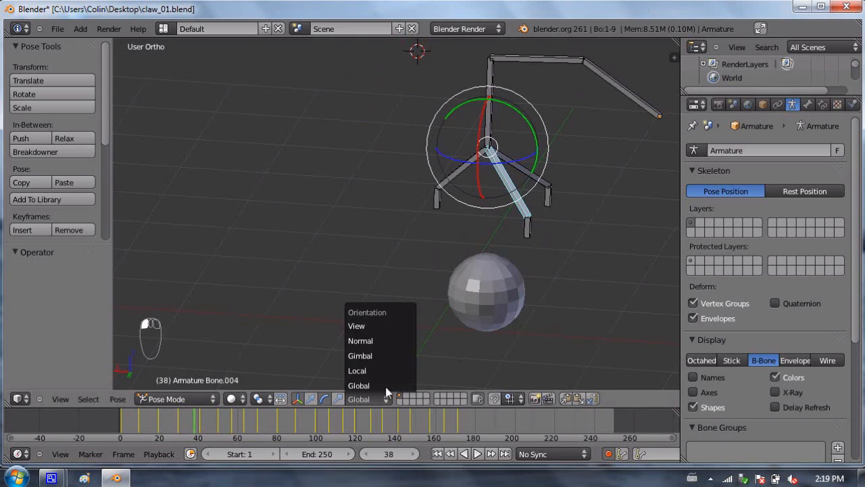
left_click(385, 346)
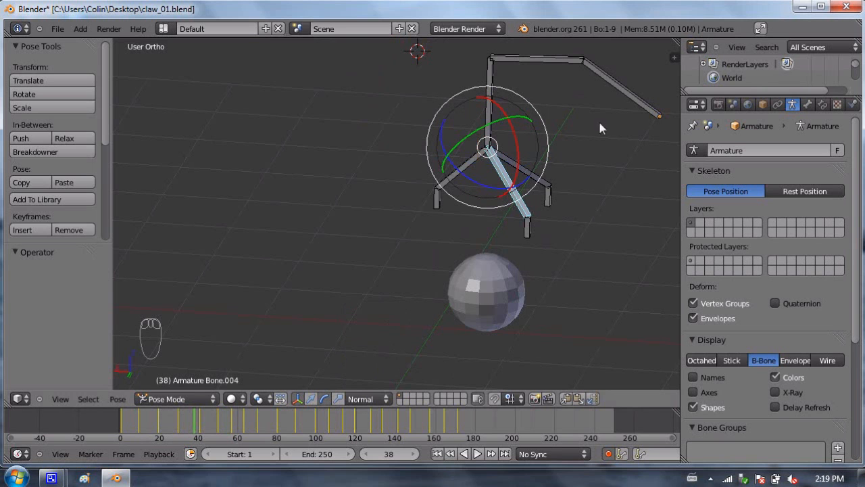
Step: At frame 38, swing the selected finger bone outward about -51.6° around its normal X axis
middle_click_drag(540, 179, 585, 165)
middle_click_drag(525, 139, 584, 144)
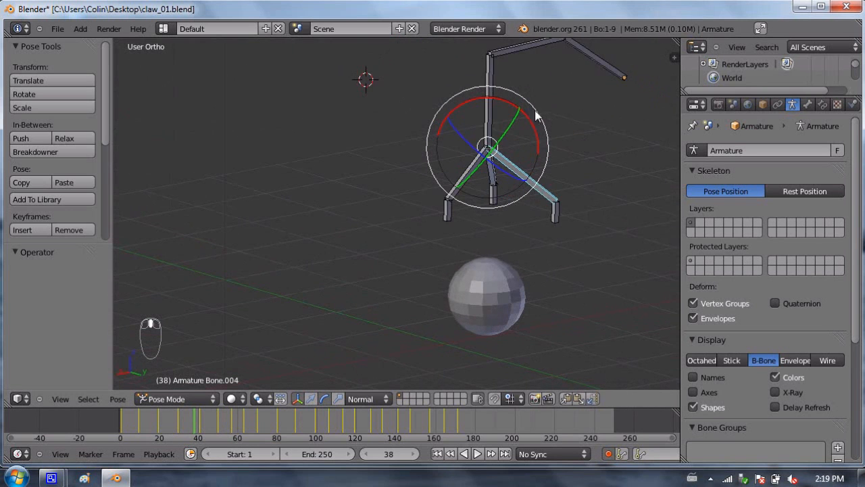
middle_click_drag(546, 183, 530, 159)
left_click_drag(533, 159, 542, 105)
Step: Swing the other two fingers outward around their normal X axes at frame 38, the last one by about -34.4°
middle_click_drag(500, 148, 471, 179)
right_click(465, 169)
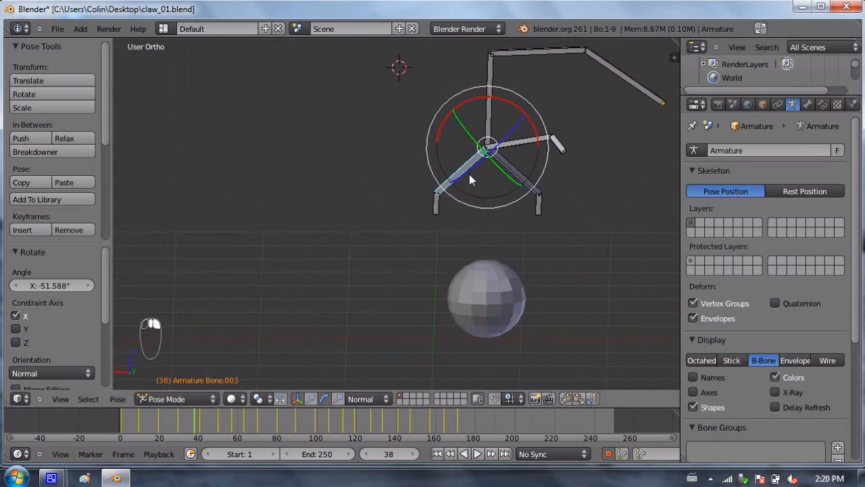
key("r")
key("x")
left_click(511, 91)
middle_click_drag(511, 90, 486, 120)
right_click(500, 161)
left_click_drag(485, 97, 443, 87)
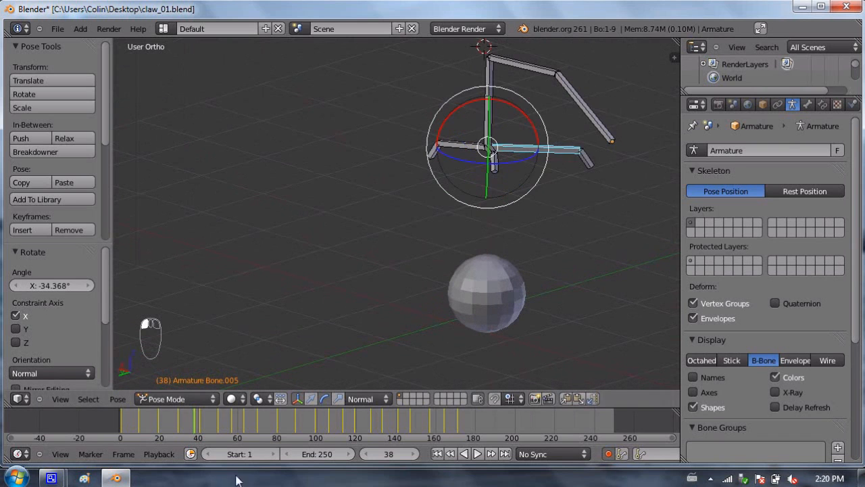
Step: At frame 15, fold the fingers inward around their normal X axes, rotating the last one by about 52°
left_click_drag(190, 418, 150, 432)
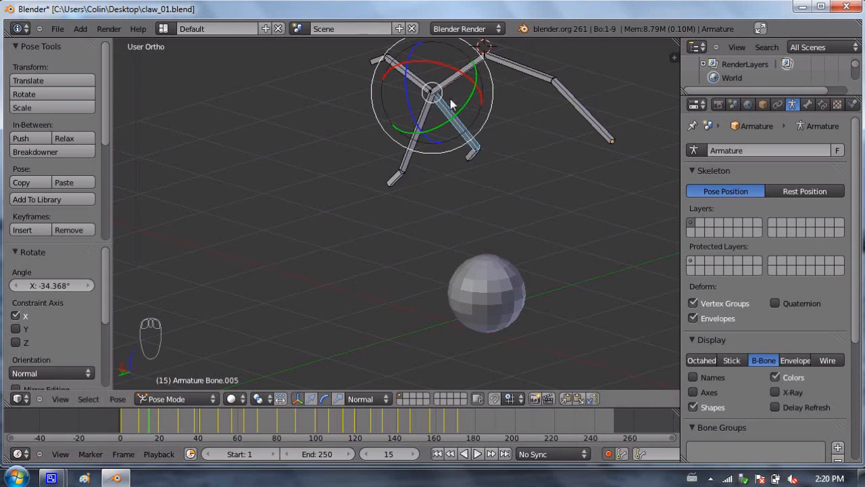
left_click_drag(450, 51, 491, 88)
middle_click_drag(465, 77, 510, 106)
left_click_drag(510, 106, 457, 49)
middle_click_drag(465, 177, 464, 123)
right_click(470, 130)
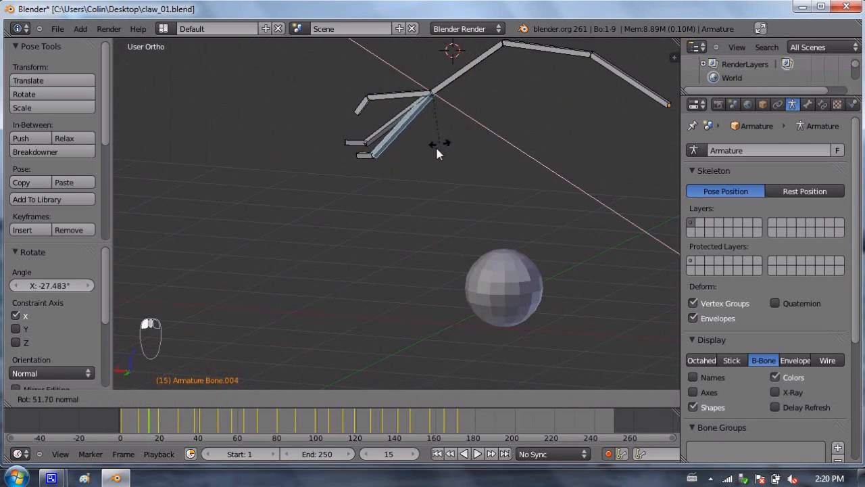
left_click(433, 146)
middle_click_drag(446, 156, 430, 148)
Step: At about frame 42, swing all three fingers outward around their normal X axes, the last one by about -31.9°
left_click_drag(151, 420, 203, 408)
middle_click_drag(645, 162, 531, 149)
mouse_move(525, 147)
left_mouse_down()
mouse_move(514, 127)
mouse_move(515, 135)
left_mouse_up()
right_click(477, 169)
left_click_drag(462, 131, 479, 114)
middle_click_drag(549, 153, 559, 177)
right_click(546, 170)
middle_click_drag(530, 139, 507, 124)
left_click_drag(508, 124, 519, 162)
Step: At frame 57, open the three fingers outward, rotating the second about 31.2° and the third about -24.2° around normal X
mouse_move(222, 432)
left_mouse_down()
mouse_move(234, 432)
mouse_move(231, 424)
left_mouse_up()
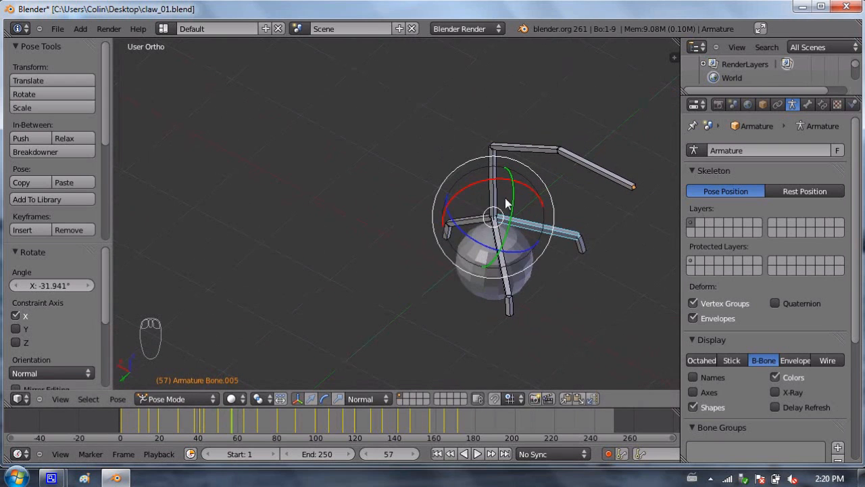
left_click_drag(493, 179, 477, 216)
right_click(477, 216)
left_click_drag(499, 184, 506, 223)
right_click(499, 254)
middle_click_drag(500, 254, 531, 183)
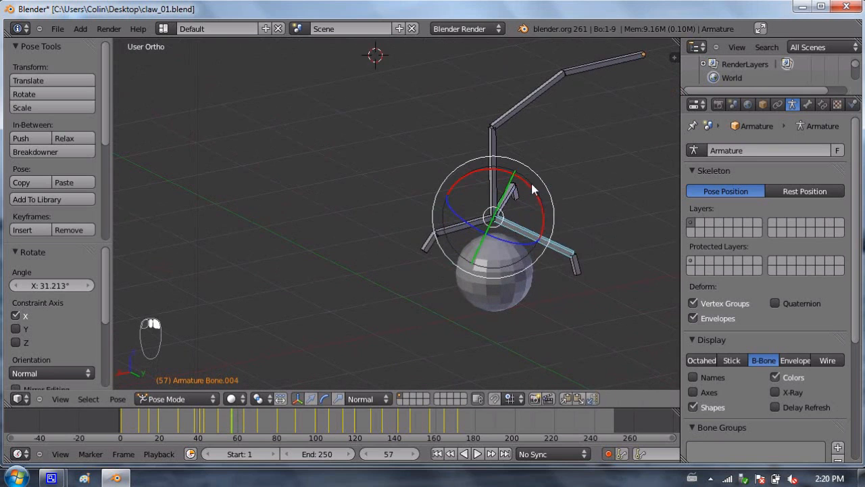
left_click_drag(531, 183, 421, 305)
Step: Select the upper bones of all three fingers and insert a LocRotScale keyframe at frame 141
mouse_move(236, 428)
left_mouse_down()
mouse_move(258, 425)
mouse_move(230, 418)
mouse_move(246, 429)
left_mouse_up()
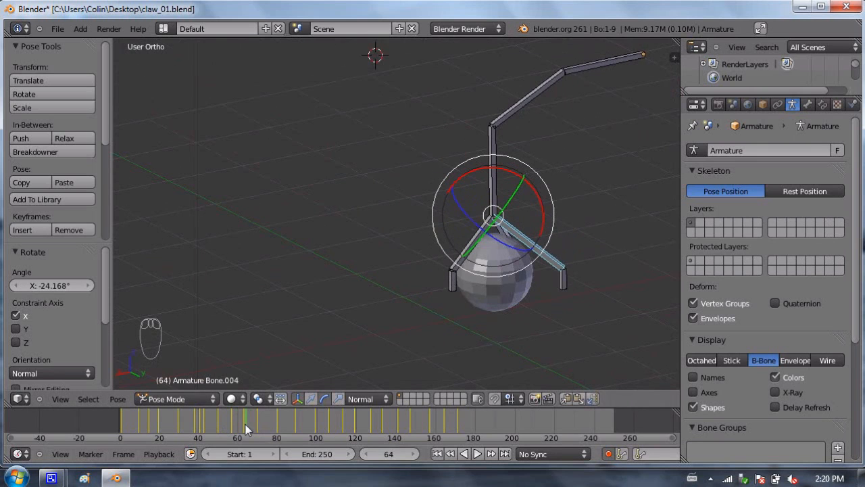
middle_click_drag(399, 338, 473, 284)
right_click(439, 289)
left_click_drag(243, 426, 403, 426)
scroll(399, 149, "down", 6)
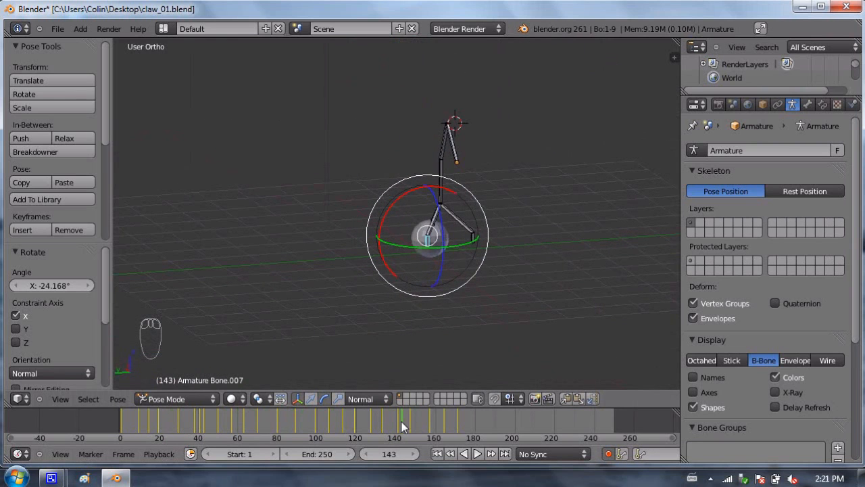
middle_click_drag(483, 233, 510, 233)
right_click(421, 218)
right_click(412, 207, "shift")
right_click(450, 207, "shift")
scroll(455, 167, "up", 1)
scroll(455, 167, "up", 4)
middle_click_drag(484, 255, 414, 318)
mouse_move(403, 423)
left_mouse_down()
mouse_move(417, 421)
mouse_move(366, 422)
mouse_move(431, 420)
mouse_move(389, 427)
mouse_move(398, 427)
left_mouse_up()
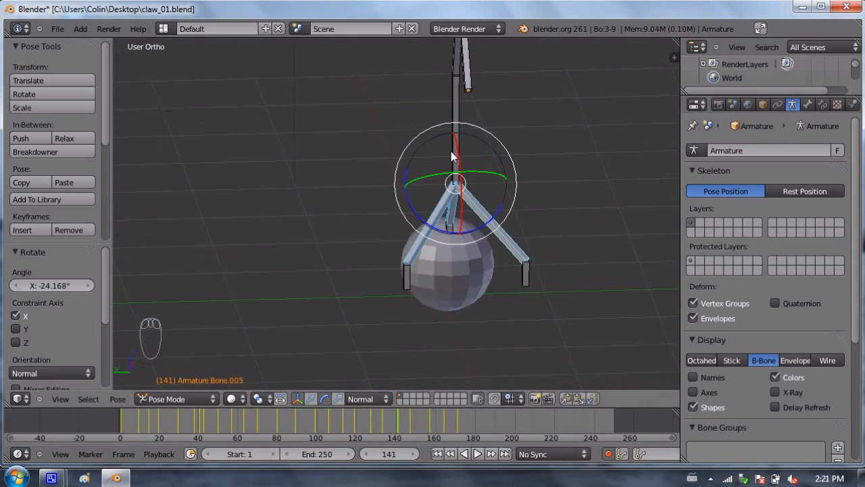
key("i")
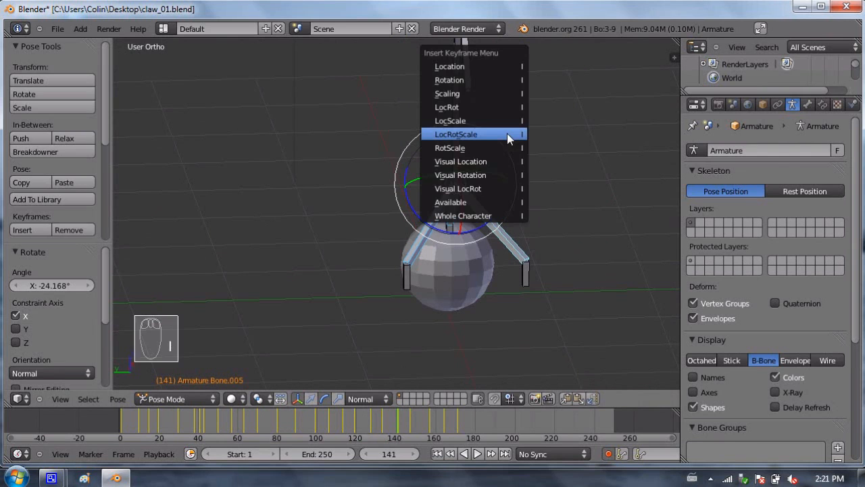
left_click(505, 134)
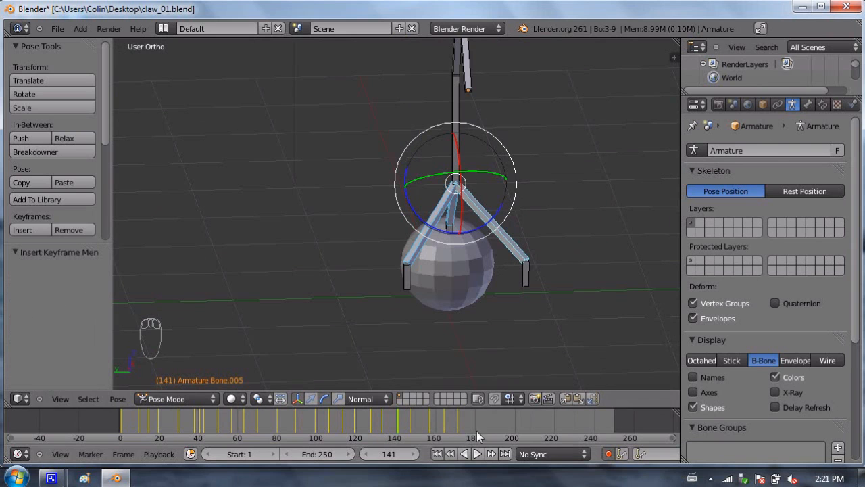
Step: At frame 147, swing the first finger's upper bone outward about -35.6° around its normal X axis
key("Right")
key("Right")
key("Right")
key("Right")
key("Right")
key("Right")
key("Right")
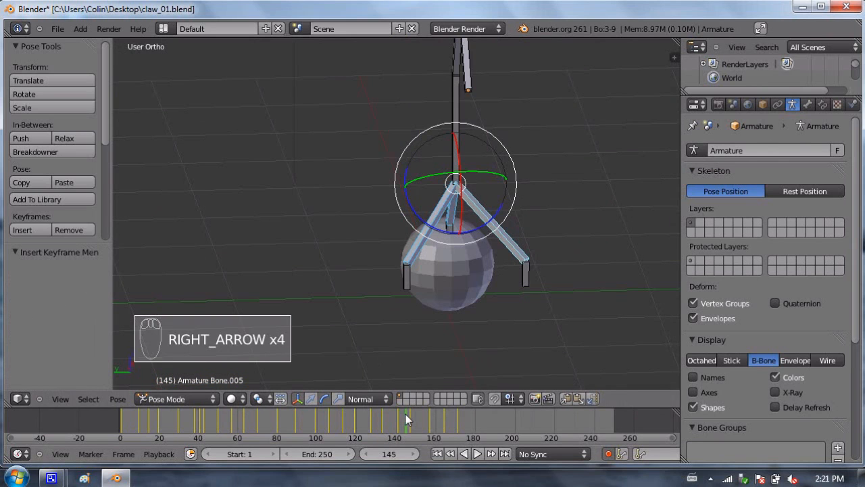
key("Right")
key("Right")
key("Right")
key("Right")
key("Right")
key("Right")
key("Left")
key("Left")
key("Left")
key("Left")
key("Left")
key("Left")
key("Left")
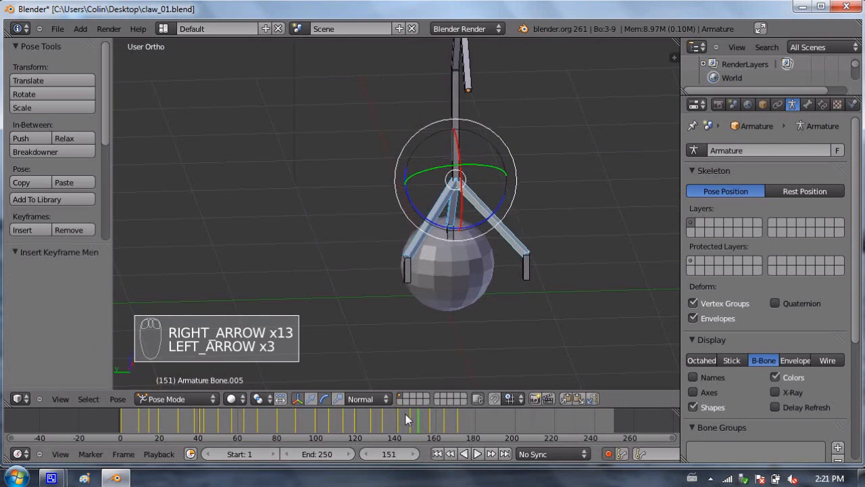
middle_click_drag(473, 324, 526, 242)
right_click(525, 242)
middle_click_drag(511, 199, 466, 134)
key("r")
left_click(426, 119)
Step: Swing the remaining two fingers outward around normal X at frame 147, the last one by about -43.3°
right_click(437, 215)
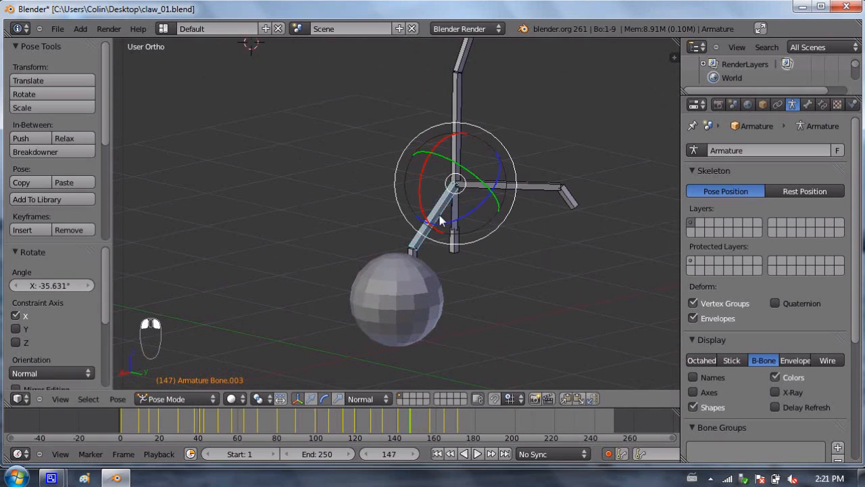
middle_click_drag(457, 147, 402, 146)
left_click_drag(446, 137, 491, 124)
middle_click_drag(490, 125, 448, 173)
right_click(514, 213)
left_click_drag(475, 139, 432, 138)
Step: At frame 171, fold two fingers inward around their normal X axes, by about 35.3° and -29.7°
left_click_drag(410, 419, 458, 406)
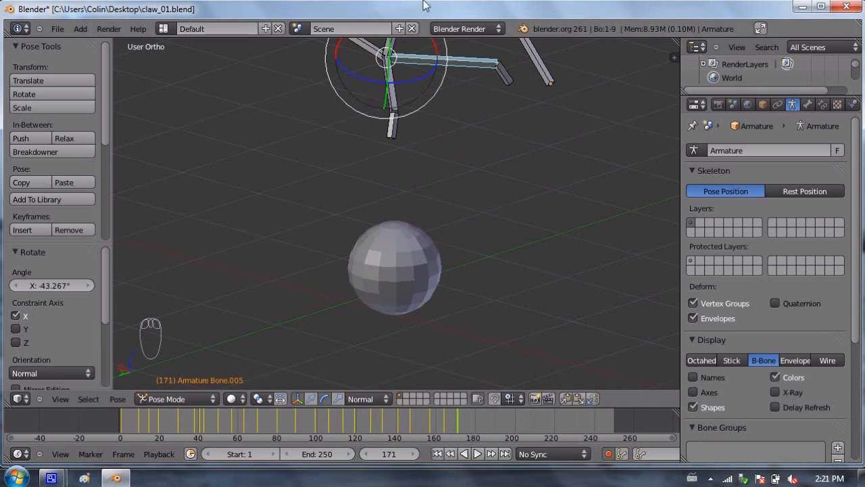
scroll(424, 128, "up", 1)
middle_click_drag(424, 140, 419, 262, "shift")
left_click_drag(402, 99, 429, 120)
right_click(342, 122)
middle_click_drag(366, 119, 365, 114)
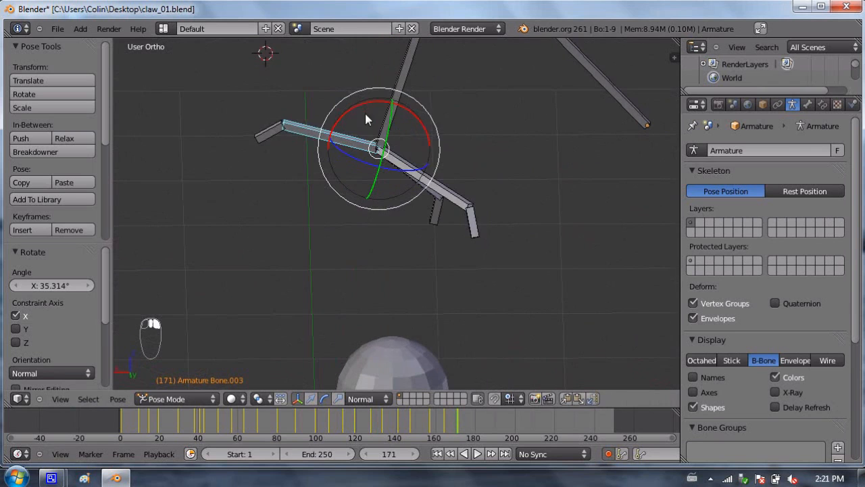
key("r")
key("x")
key("x")
left_click(331, 110)
Step: Fold the remaining finger inward about 43.2° around its normal X axis at frame 171
middle_click_drag(377, 190, 318, 177)
right_click(392, 171)
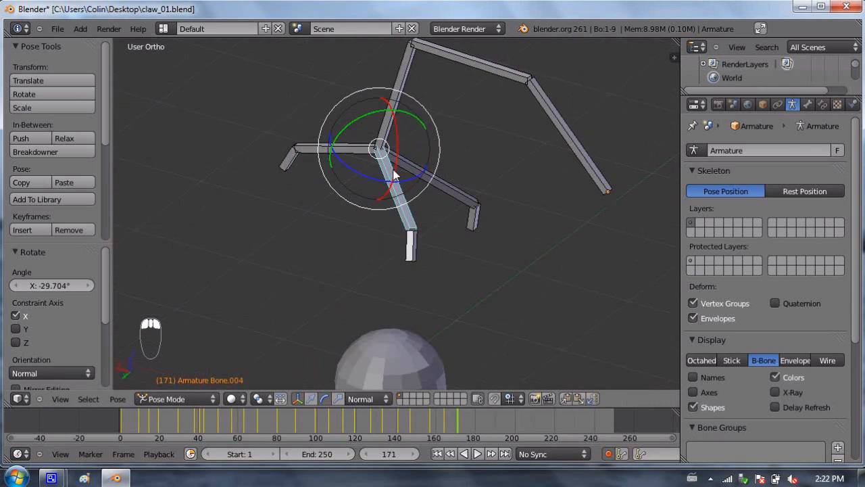
middle_click_drag(352, 152, 463, 367)
key("r")
key("x")
key("x")
left_click(426, 150)
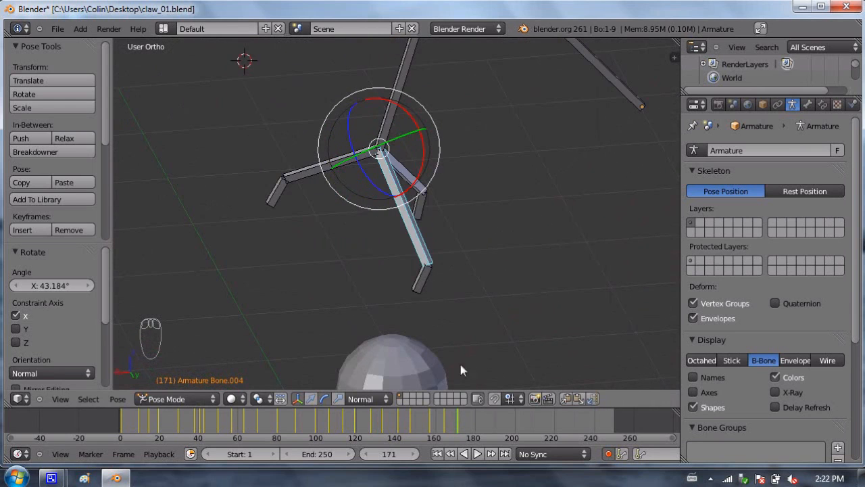
Step: Save over the existing file claw_01.blend
left_click_drag(421, 421, 355, 419)
key("ctrl+s")
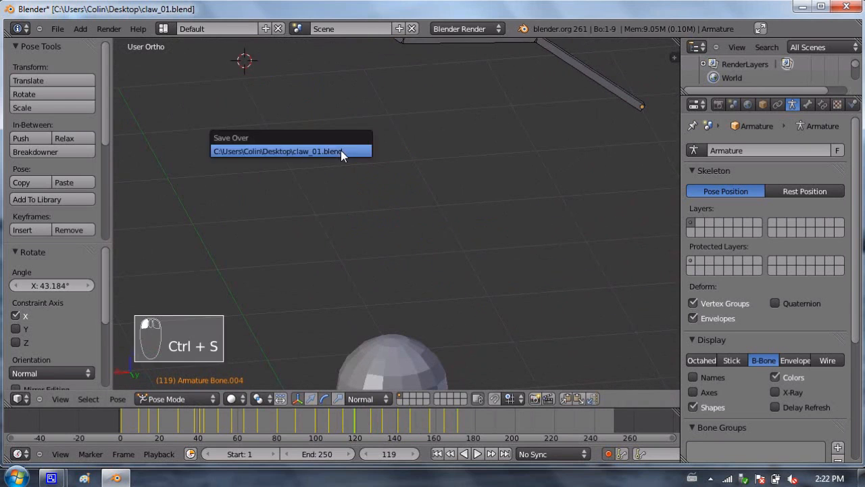
left_click(340, 150)
Step: Go to frame 51 in front view and save over claw_01.blend again
scroll(420, 278, "down", 2)
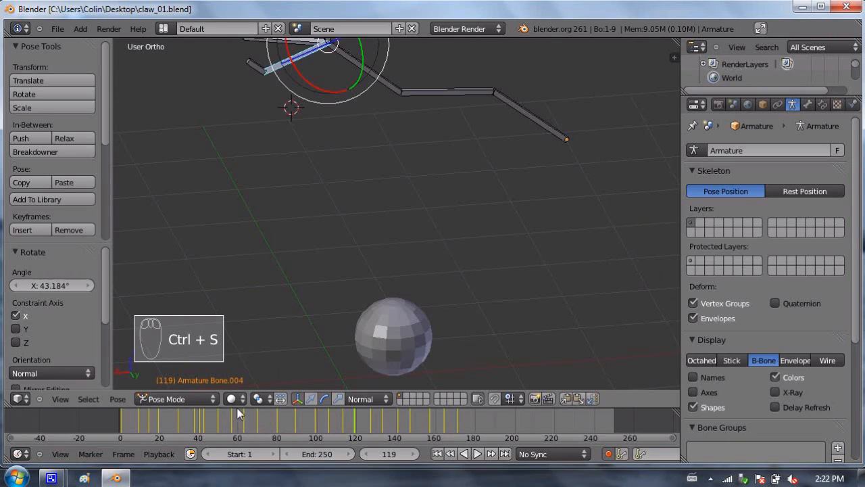
left_click_drag(190, 428, 217, 422)
key("KP_1")
middle_click_drag(332, 259, 399, 161, "shift")
key("ctrl+s")
left_click(399, 163)
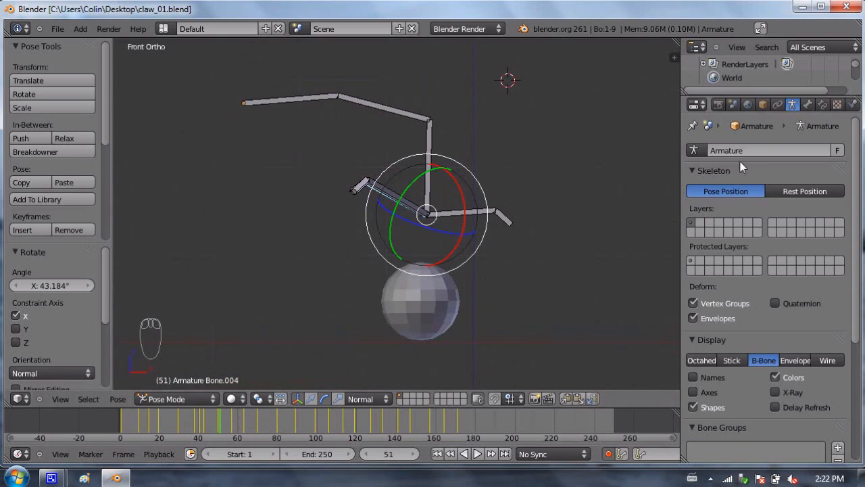
Step: Add a Child Of constraint to the sphere
right_click(426, 268)
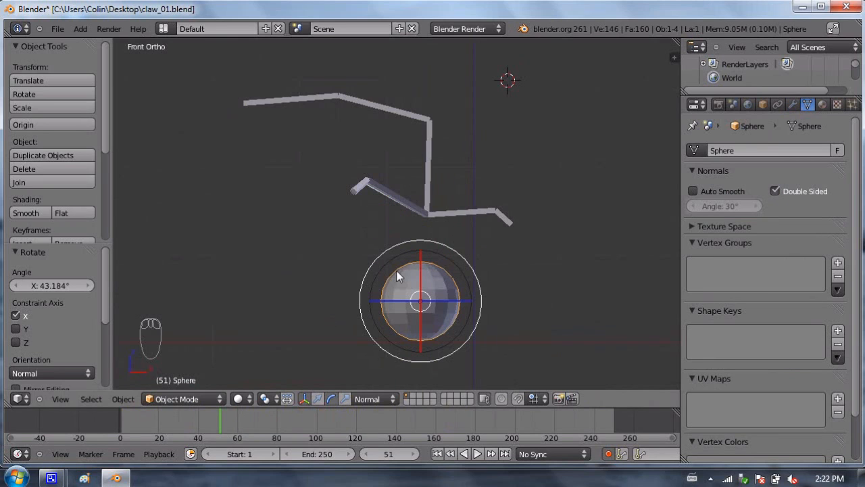
left_click(777, 105)
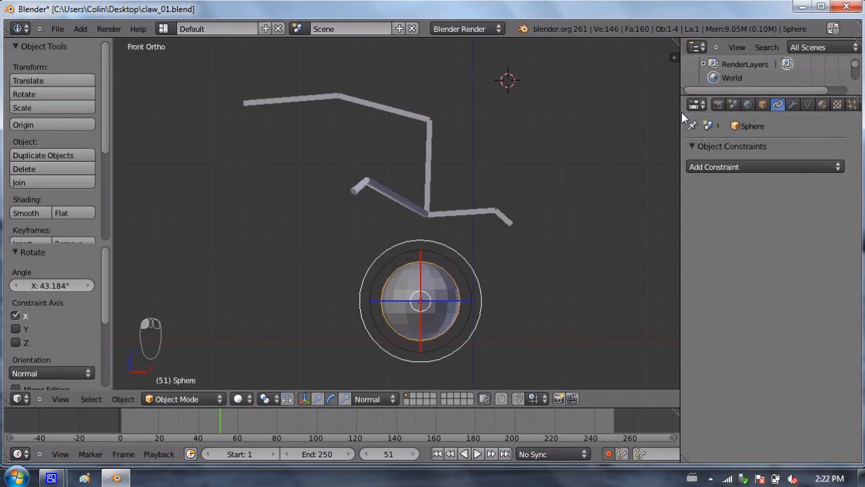
left_click_drag(680, 112, 544, 101)
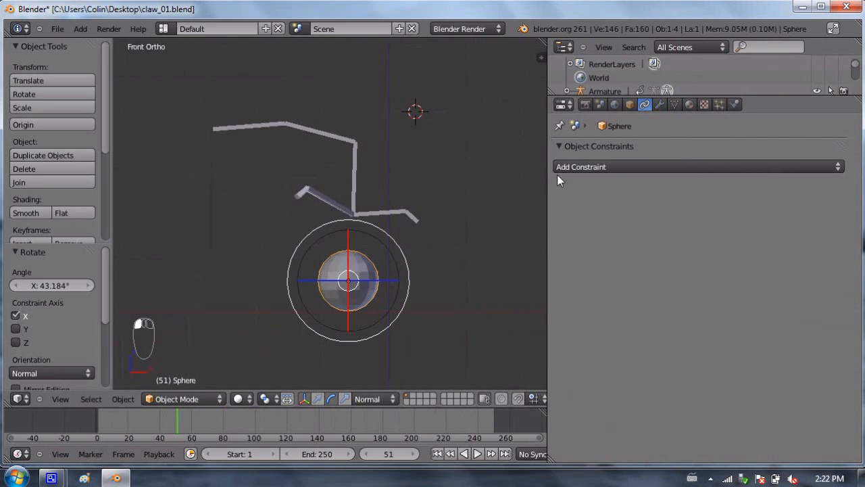
left_click(585, 169)
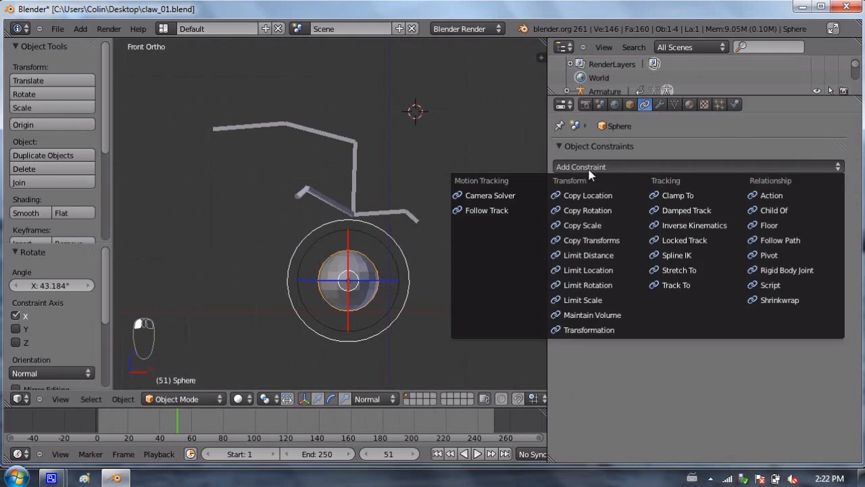
left_click(590, 171)
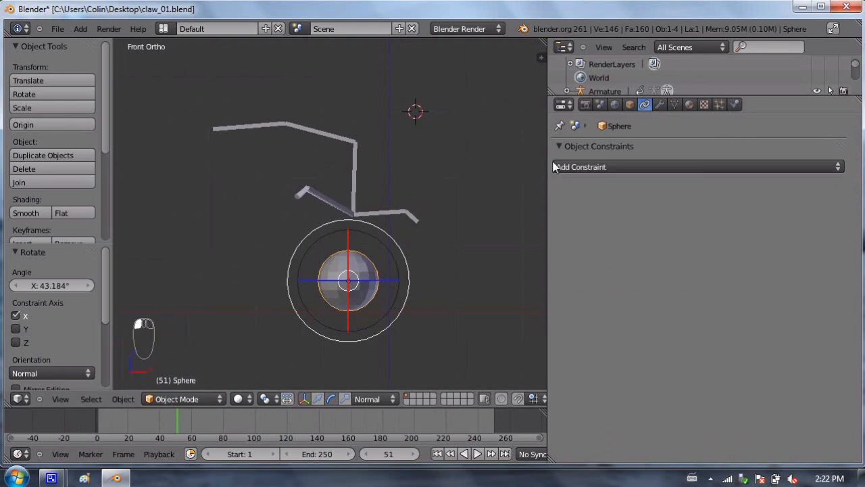
left_click(621, 170)
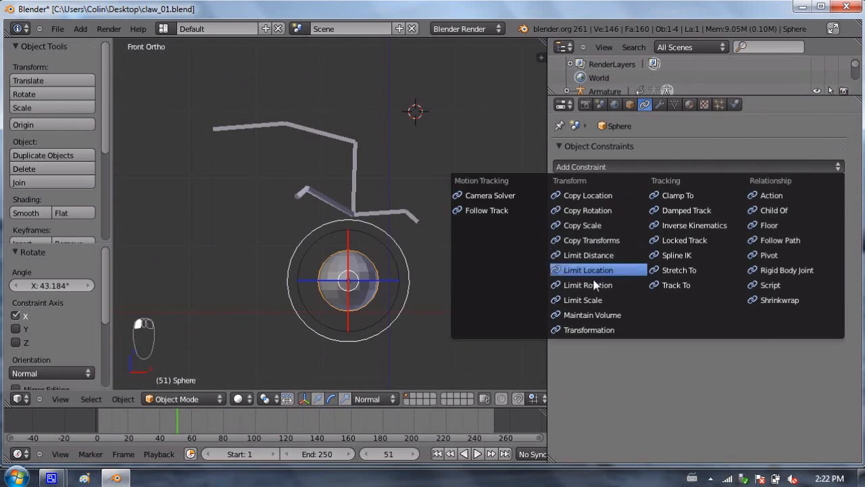
left_click(663, 167)
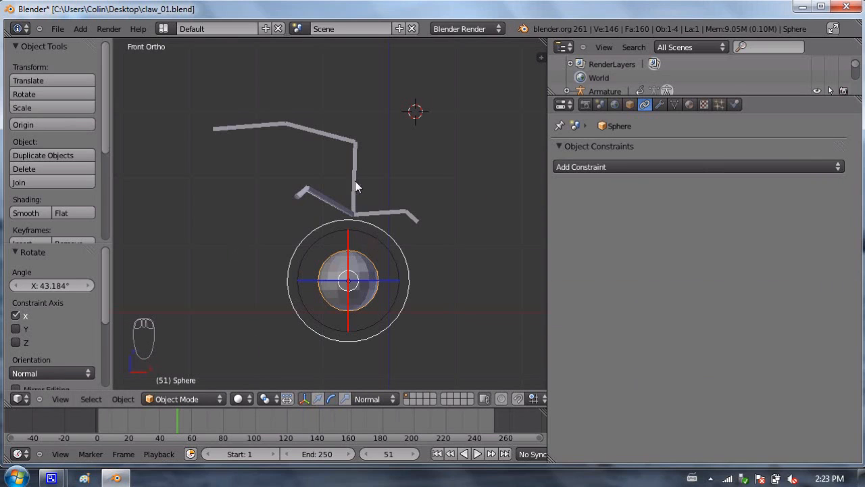
left_click(605, 168)
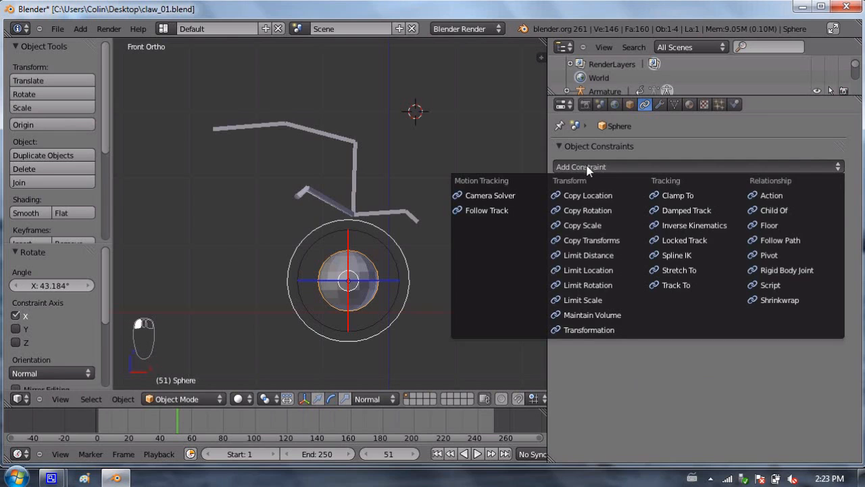
left_click(587, 167)
left_click(664, 163)
left_click(768, 212)
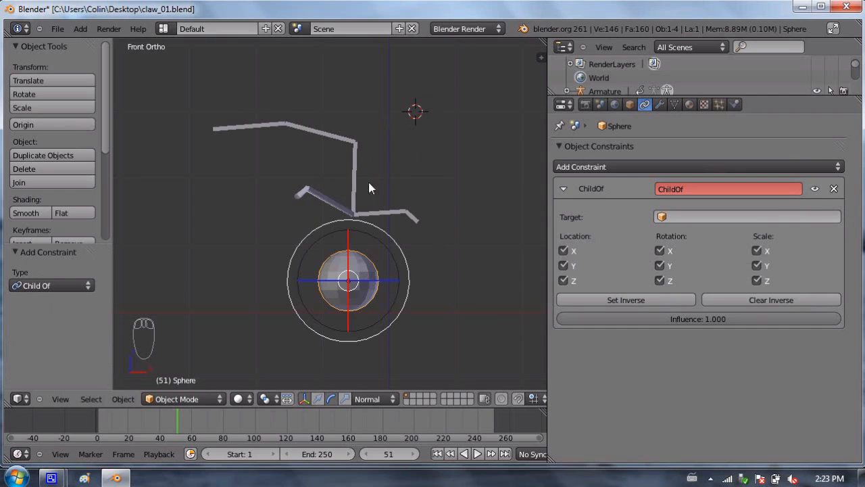
Step: Rename the vertical arm bone above the fingers to "hand"
right_click(353, 154)
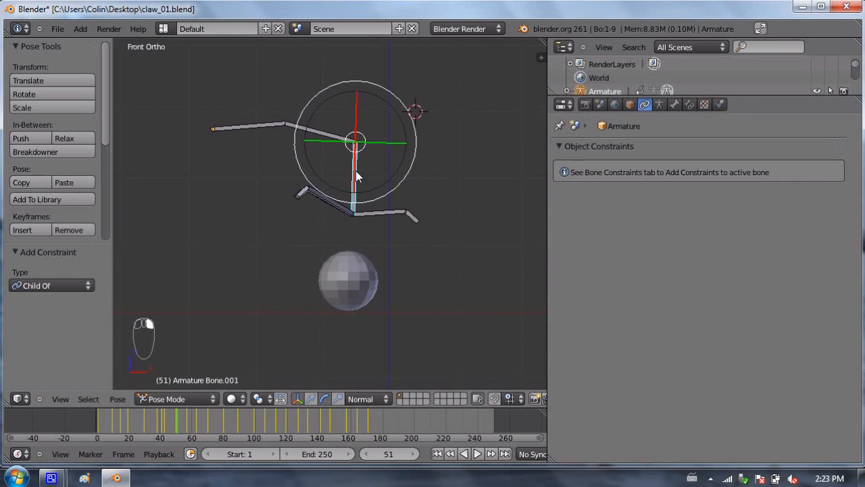
left_click(674, 104)
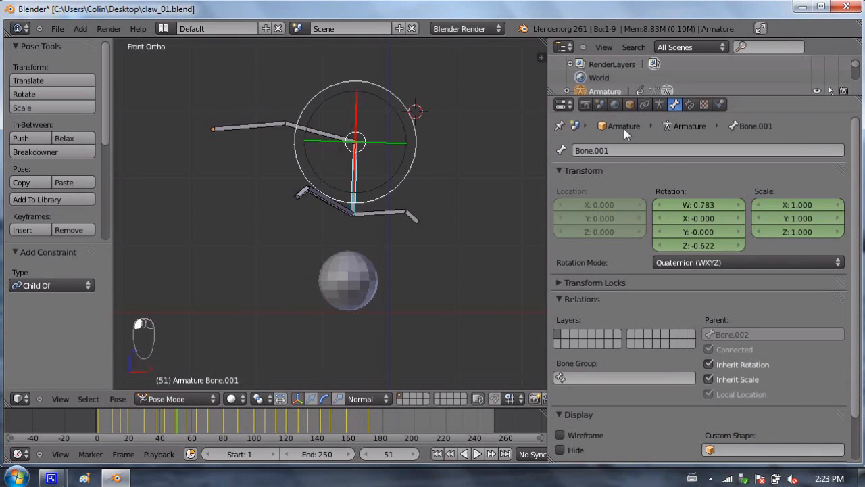
left_click(634, 149)
type("hand")
key("Return")
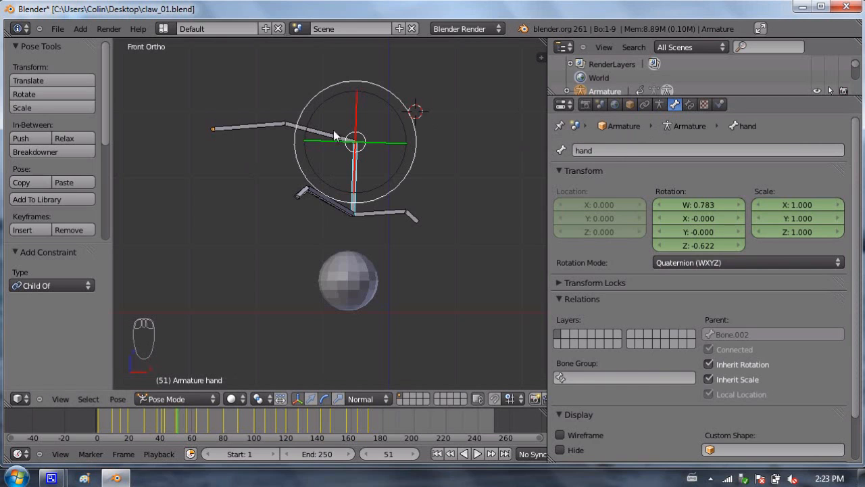
Step: Target the sphere's Child Of constraint to the Armature object and its "hand" bone
right_click(352, 269)
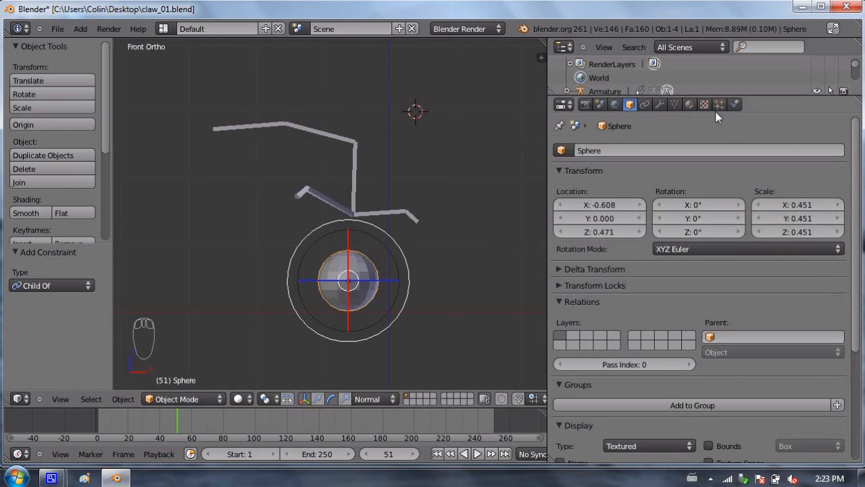
left_click(646, 105)
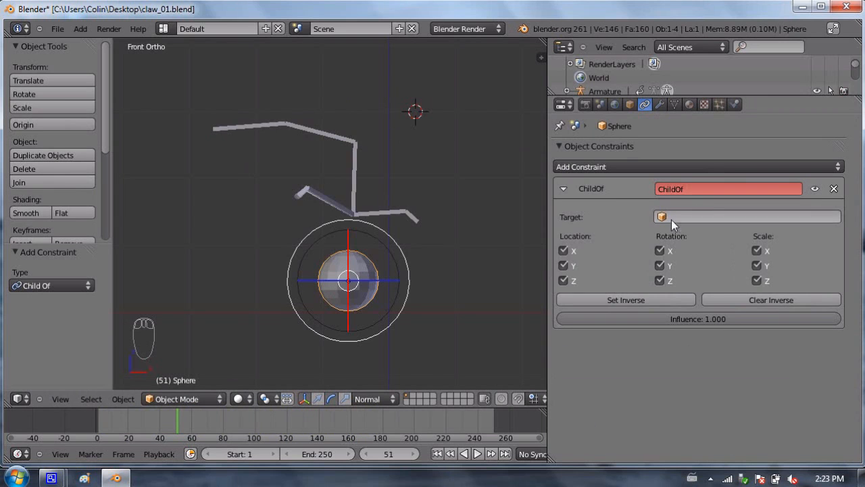
left_click(692, 217)
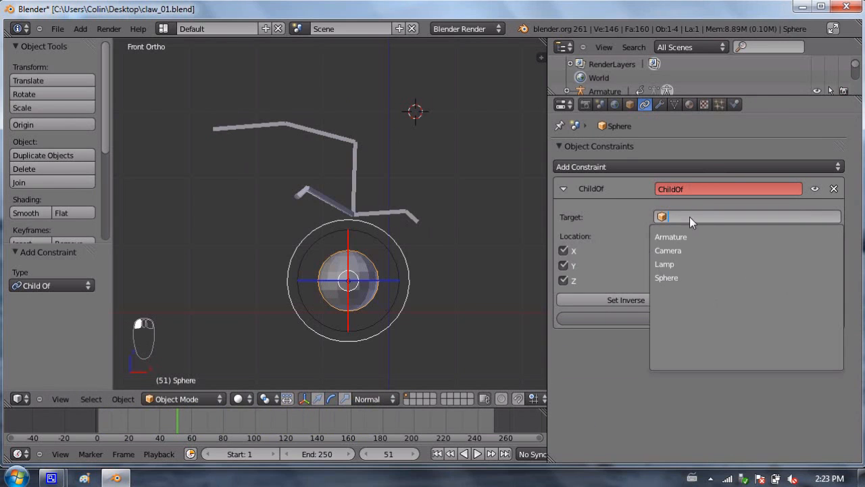
left_click(683, 237)
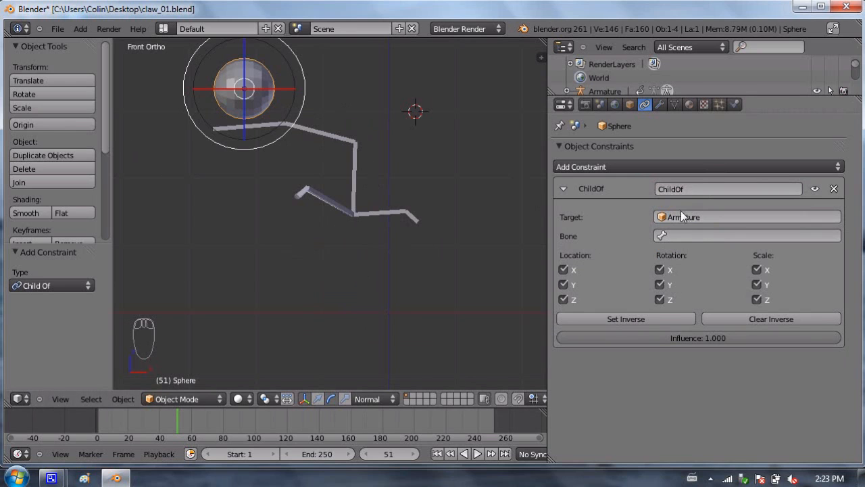
left_click(687, 235)
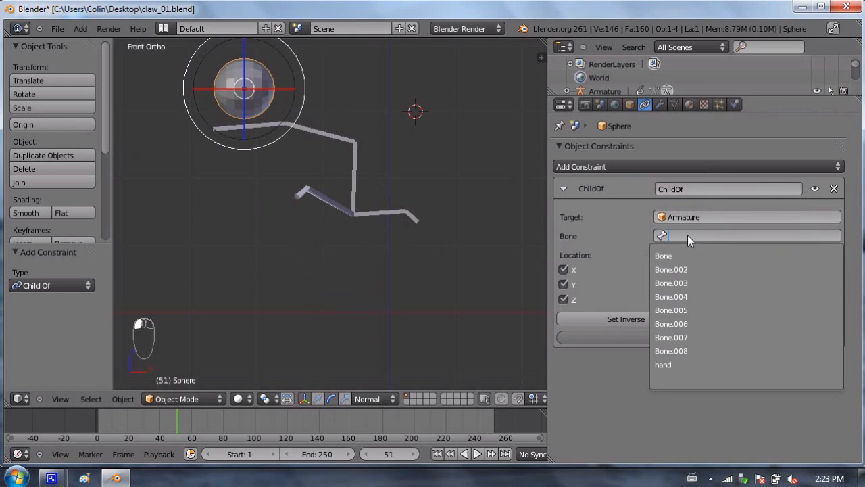
left_click(688, 367)
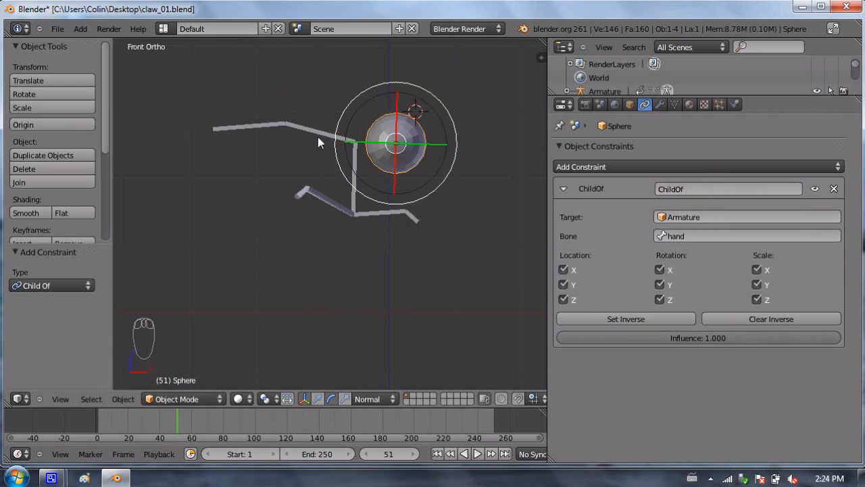
Step: At frame 0, set the inverse of the sphere's Child Of constraint
left_click_drag(154, 416, 62, 380)
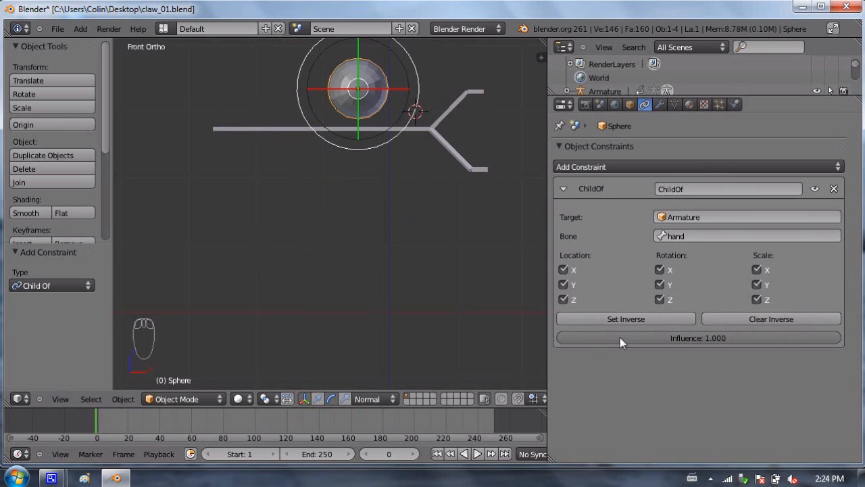
left_click(655, 318)
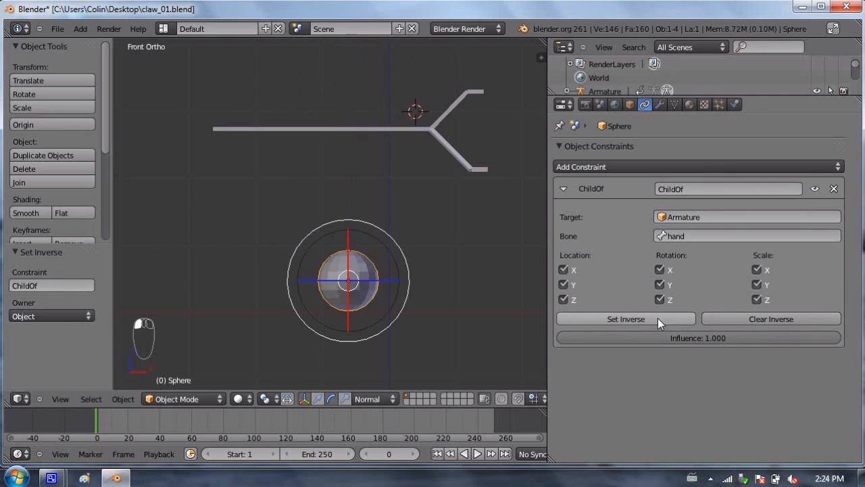
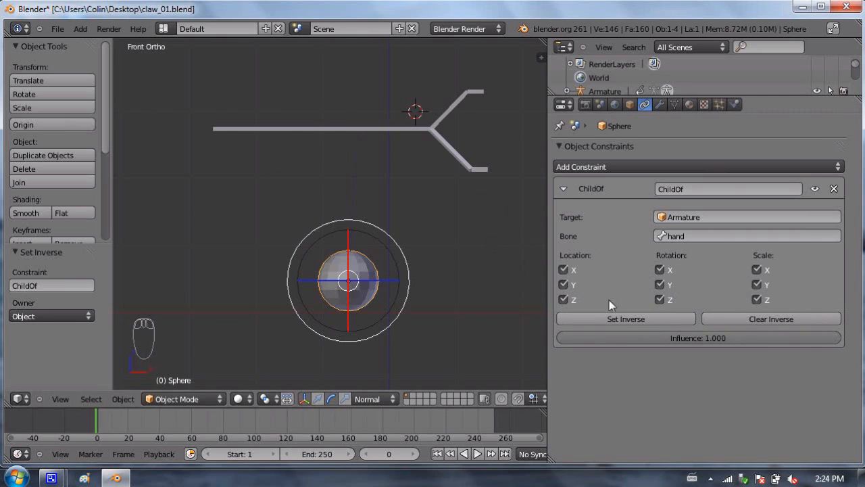
left_click(723, 319)
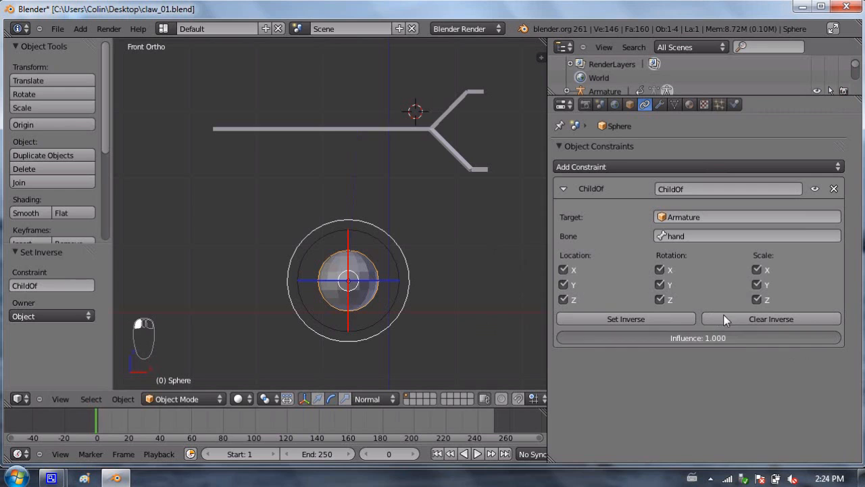
Step: Set the Child Of constraint's influence to 0 and keyframe it at frame 0
mouse_move(789, 340)
left_mouse_down()
mouse_move(647, 328)
mouse_move(789, 314)
mouse_move(794, 333)
left_mouse_up()
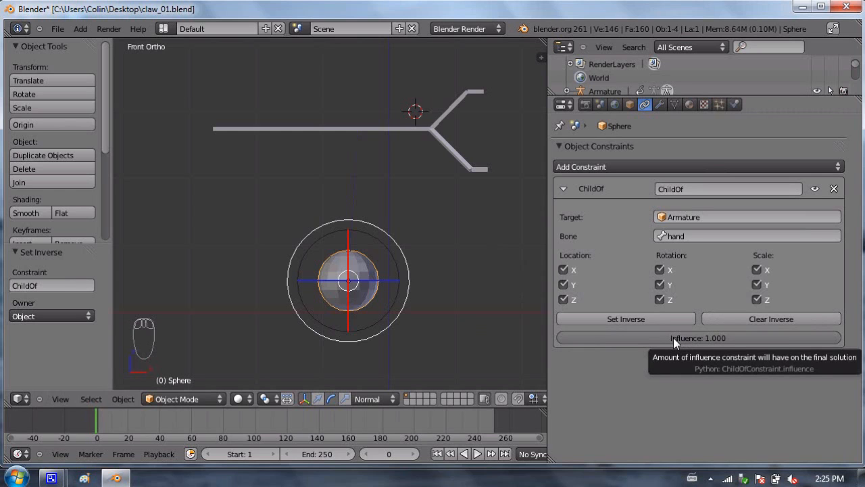
key("i")
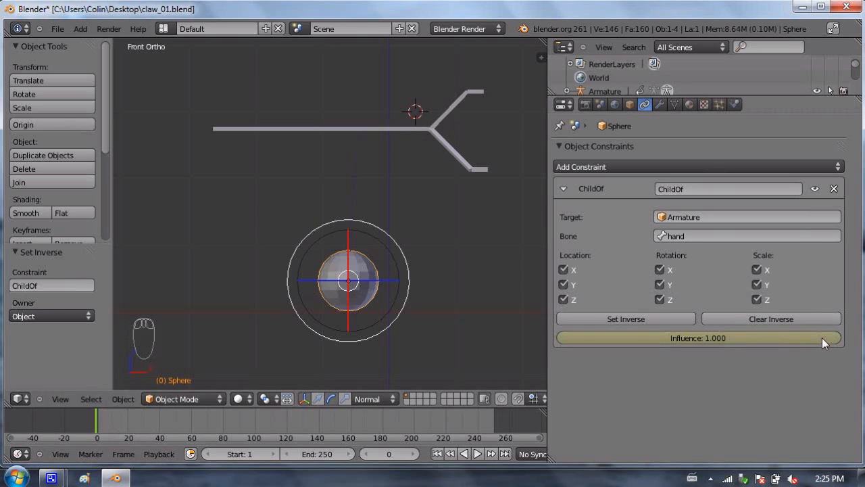
left_click_drag(827, 340, 463, 350)
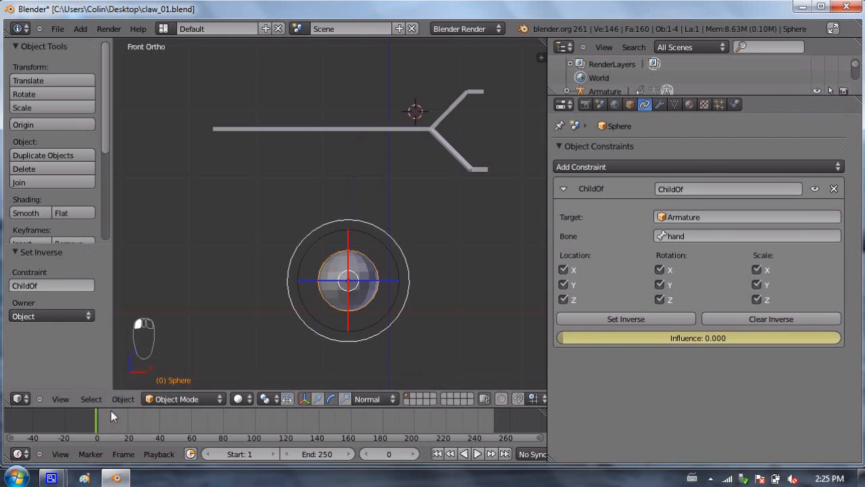
left_click_drag(547, 438, 660, 414)
left_click(608, 453)
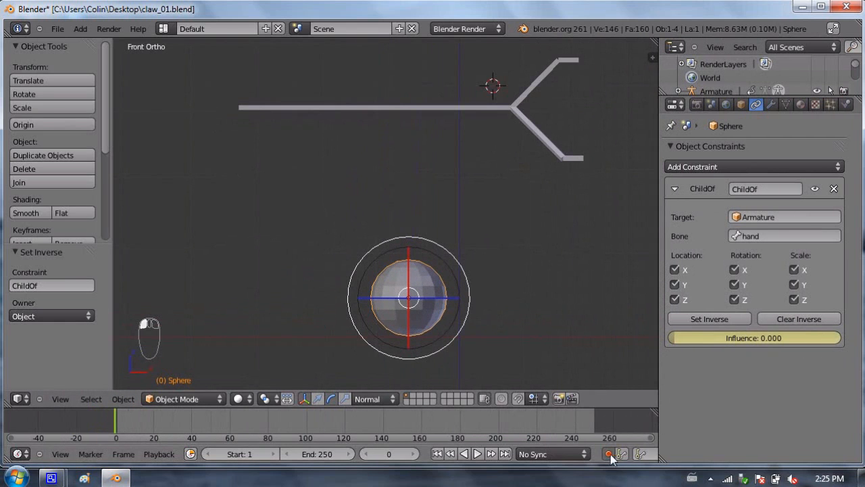
left_click_drag(658, 370, 669, 348)
left_click_drag(671, 392, 504, 394)
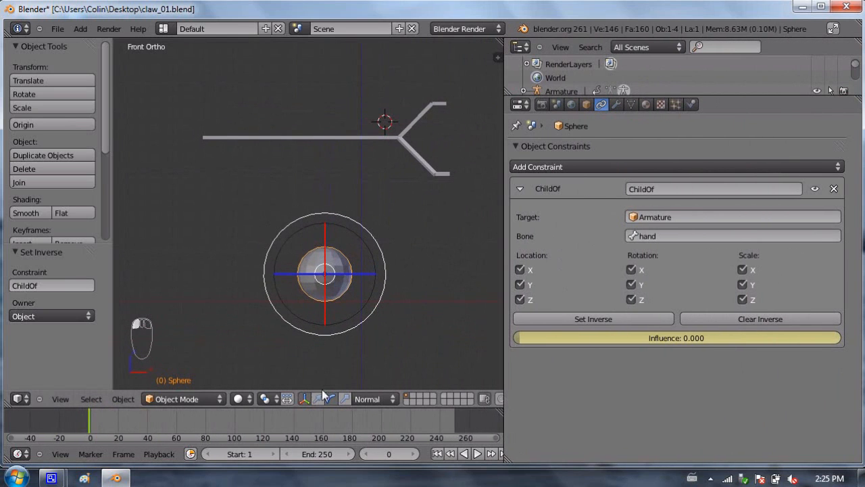
key("i")
key("i")
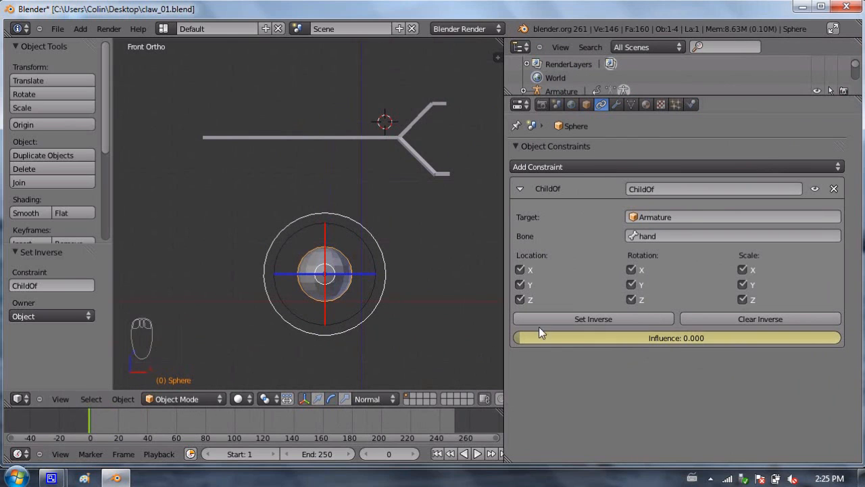
Step: At frame 63, with the claw closed around the sphere, keyframe the constraint's influence at 0
left_click(94, 427)
left_click_drag(99, 424, 183, 420)
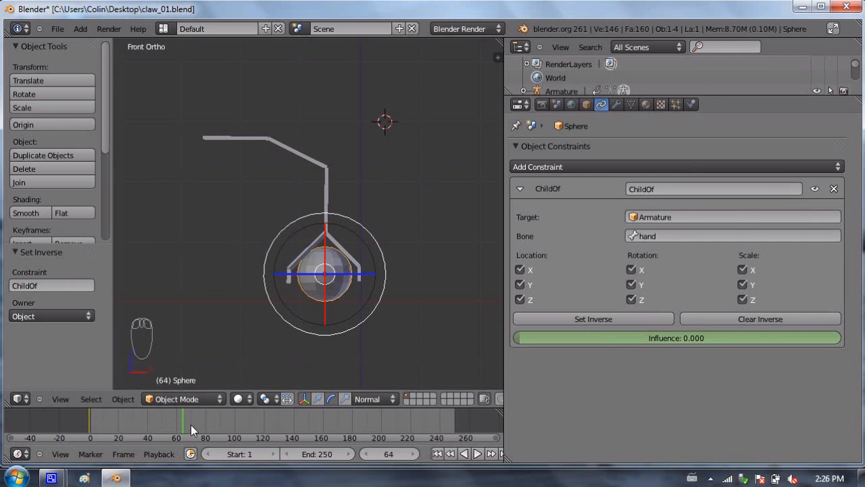
key("Left")
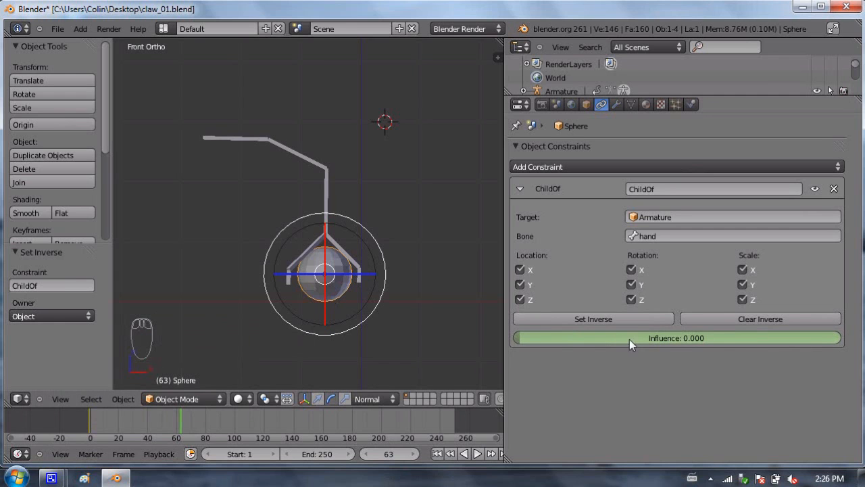
key("i")
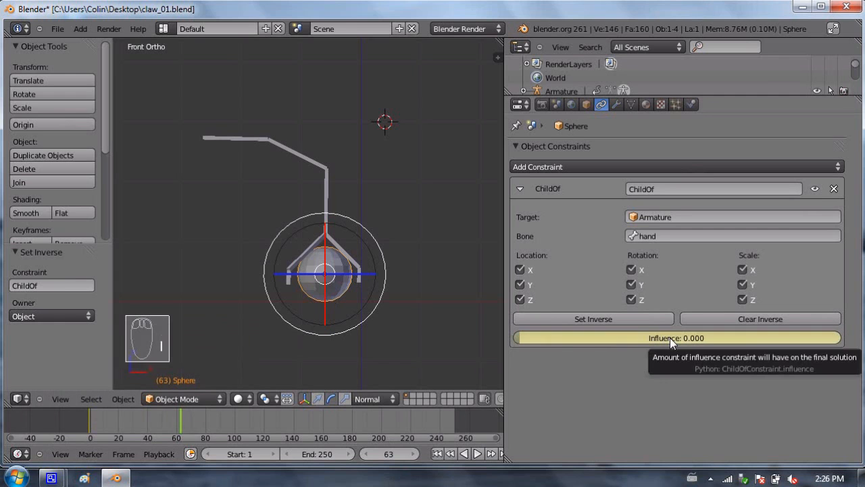
Step: Save over the existing file claw_01.blend
scroll(174, 424, "up", 3)
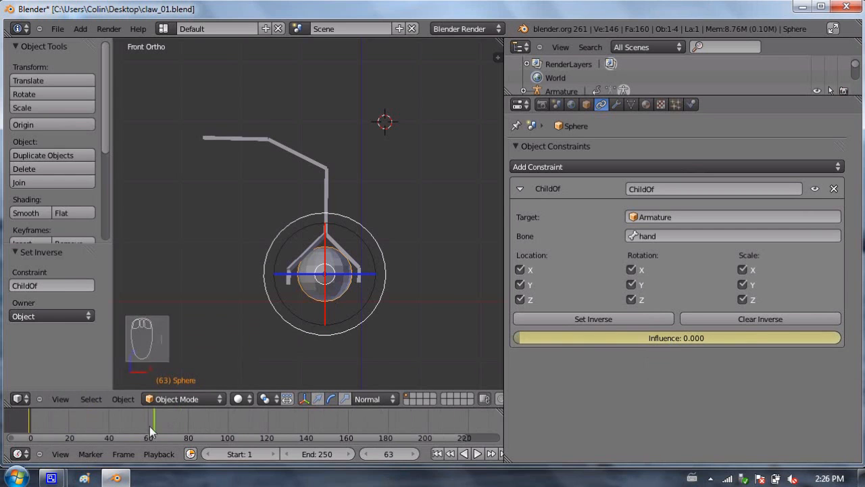
middle_click_drag(139, 422, 273, 406)
scroll(304, 241, "up", 2)
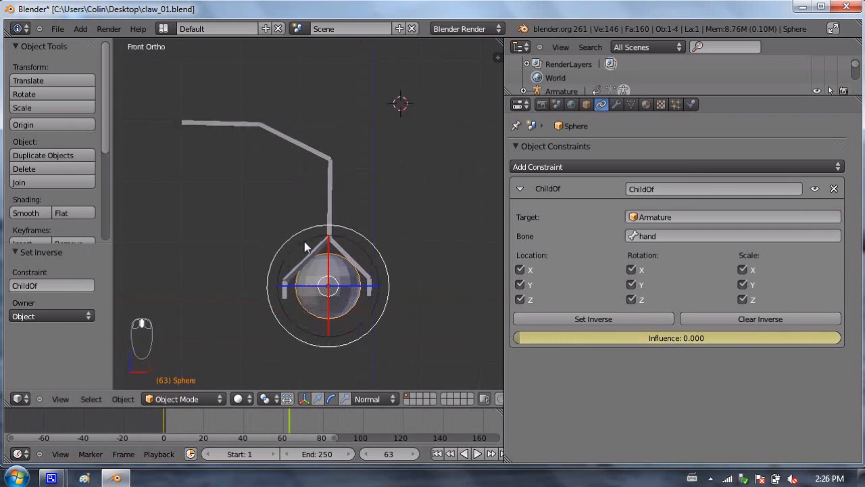
key("ctrl+s")
left_click(305, 174)
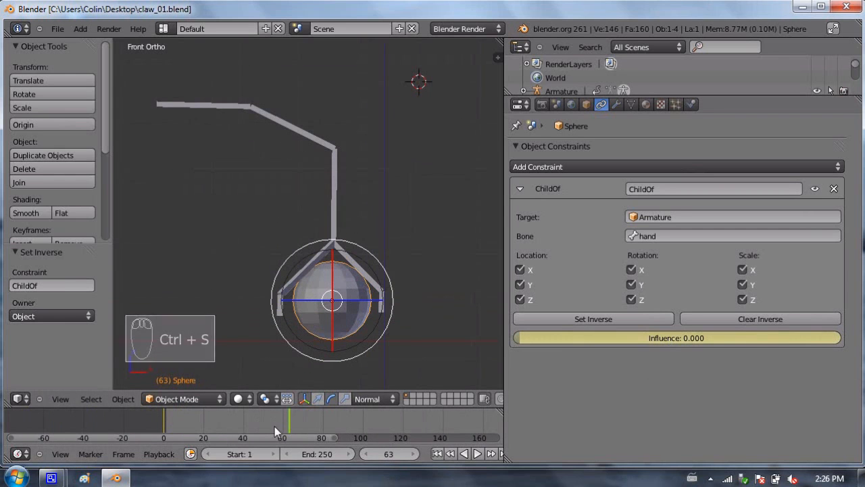
left_click(292, 421)
mouse_move(292, 421)
left_mouse_down()
mouse_move(191, 422)
mouse_move(289, 422)
left_mouse_up()
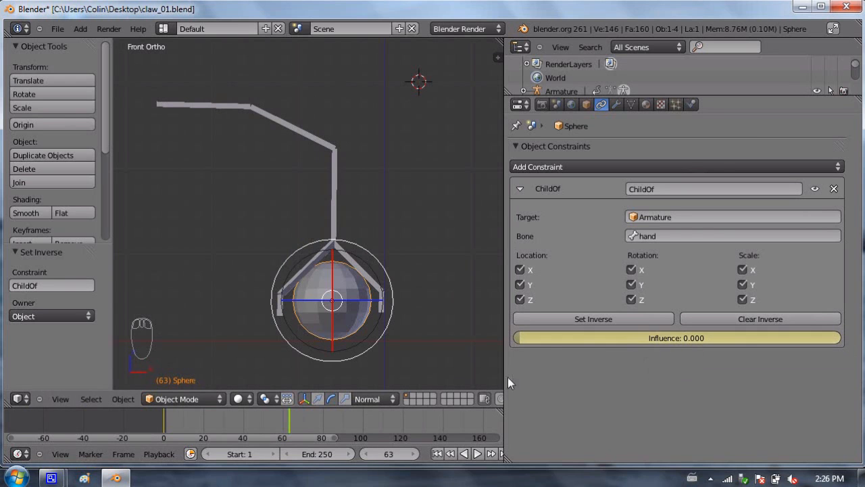
Step: Split the 3D view to add a DopeSheet below it, limited to the selected sphere's keyframes, with the playhead at frame 63
left_click_drag(279, 420, 243, 420)
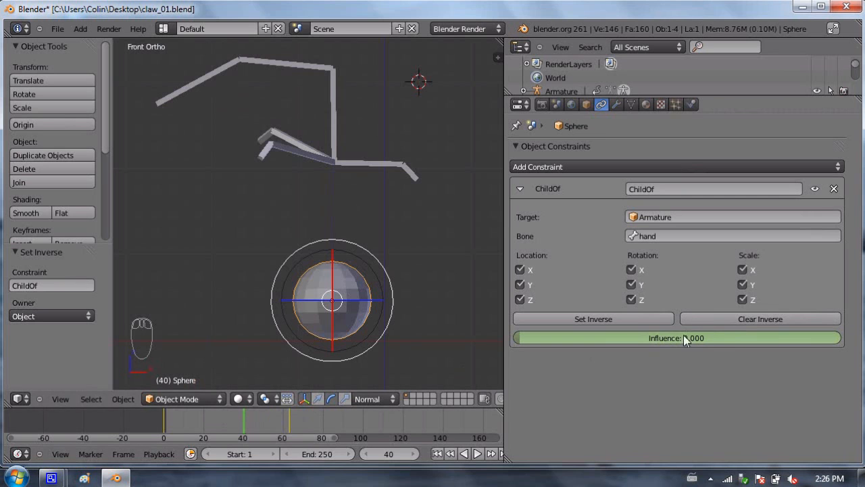
left_click_drag(266, 424, 289, 423)
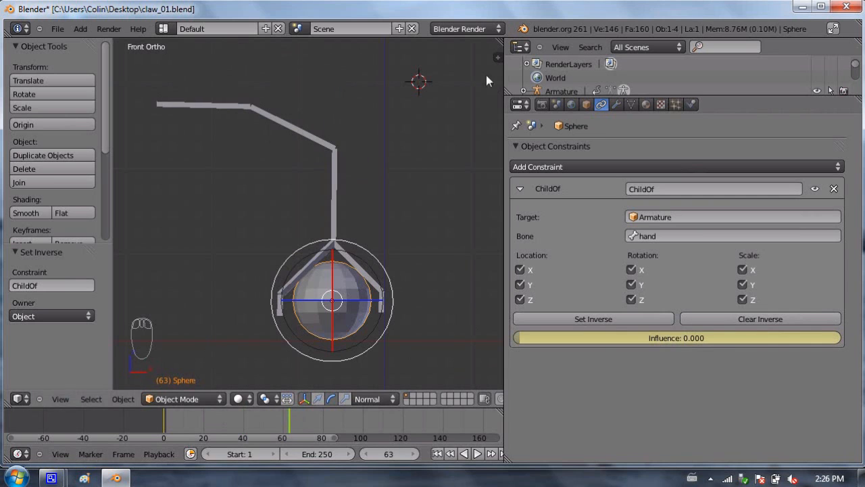
left_click_drag(502, 41, 338, 290)
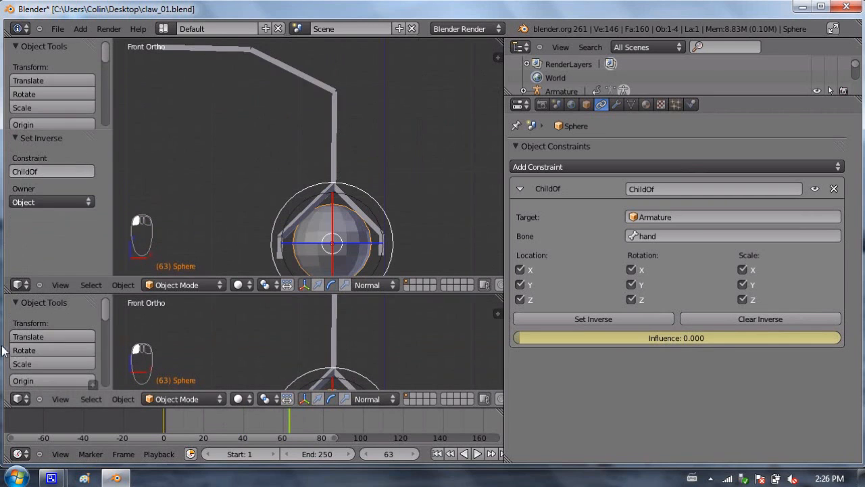
left_click(20, 399)
left_click(41, 329)
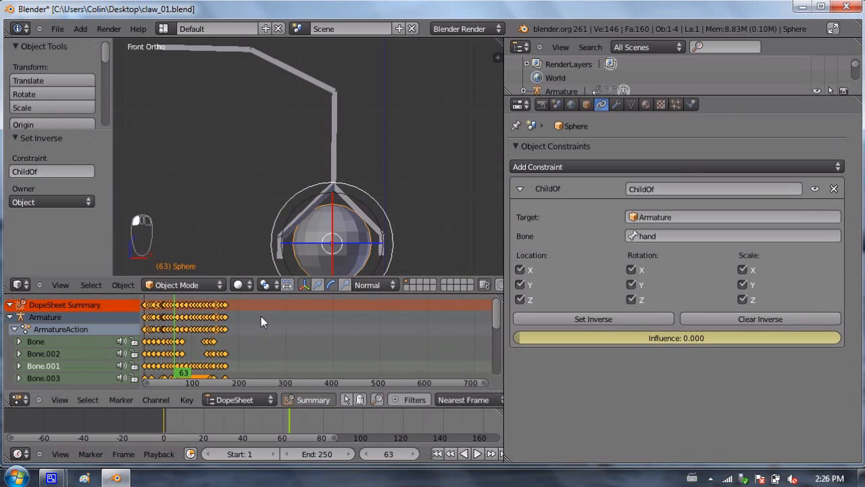
left_click(345, 399)
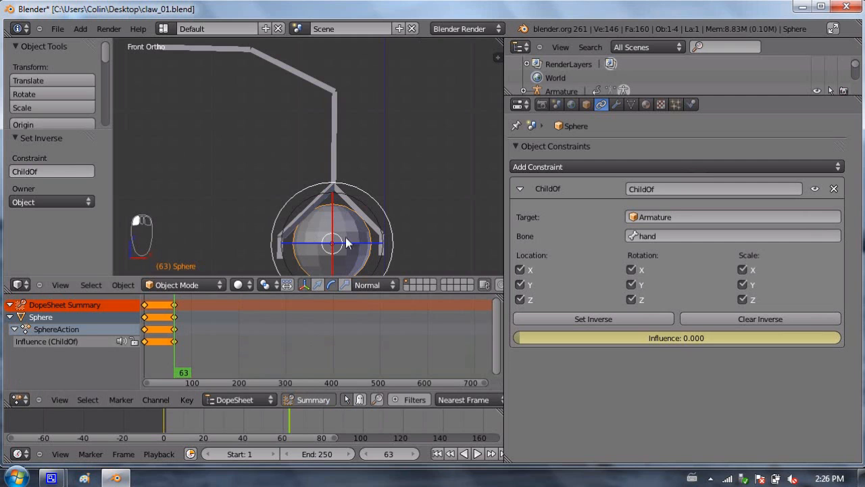
left_click(345, 400)
left_click(345, 402)
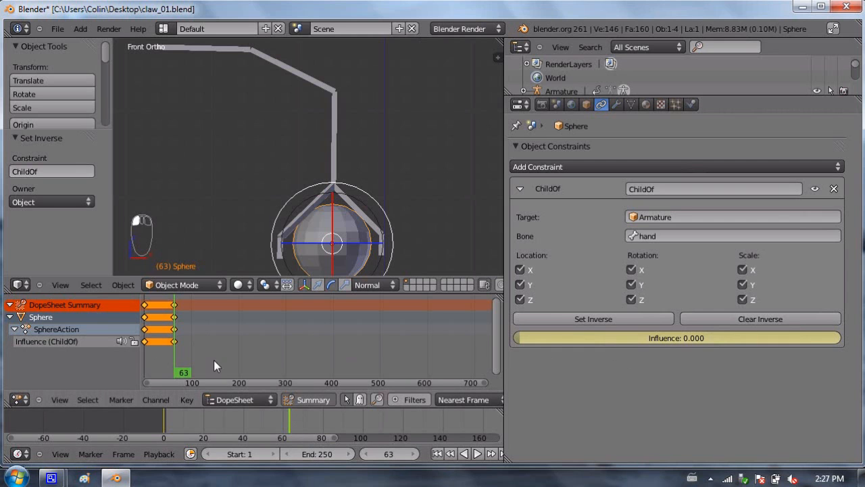
Step: At frame 64, keyframe the Child Of influence at 1, then clear the constraint's inverse and set it again
key("Right")
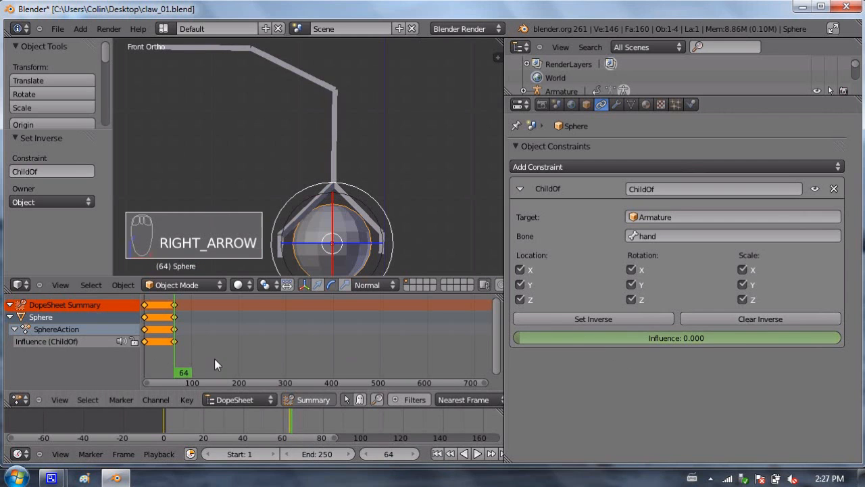
scroll(354, 203, "down", 2)
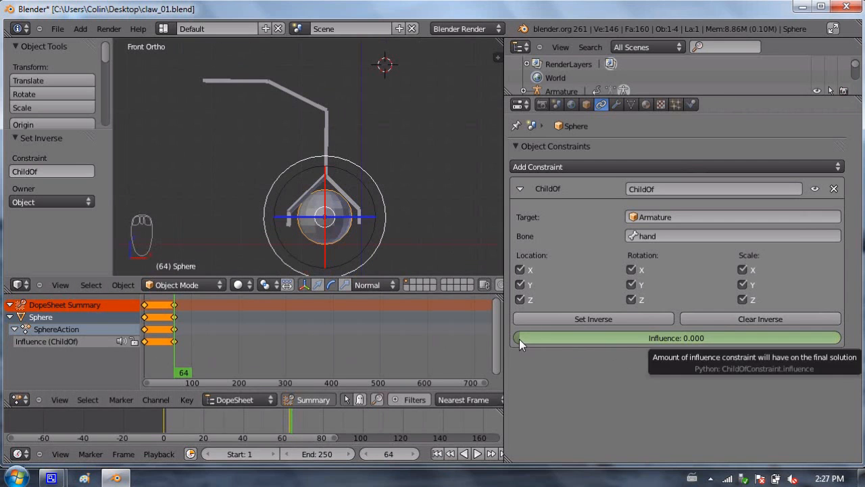
left_click_drag(519, 339, 739, 337)
left_click_drag(836, 319, 848, 324)
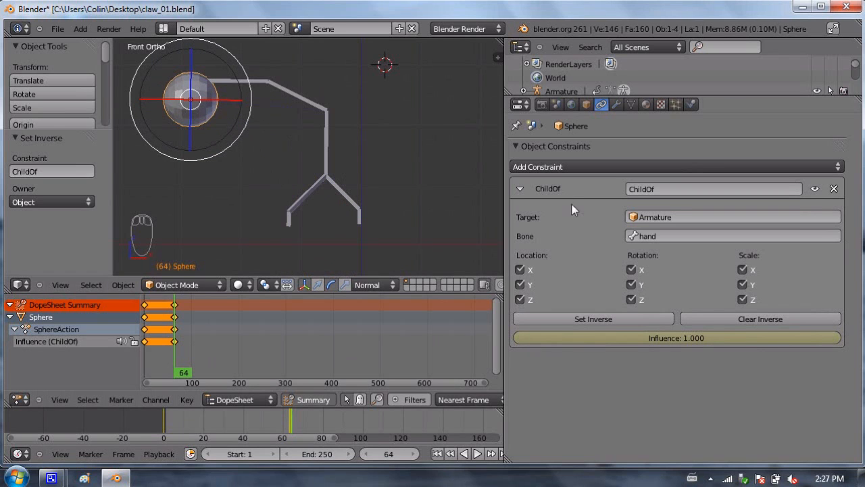
left_click(732, 315)
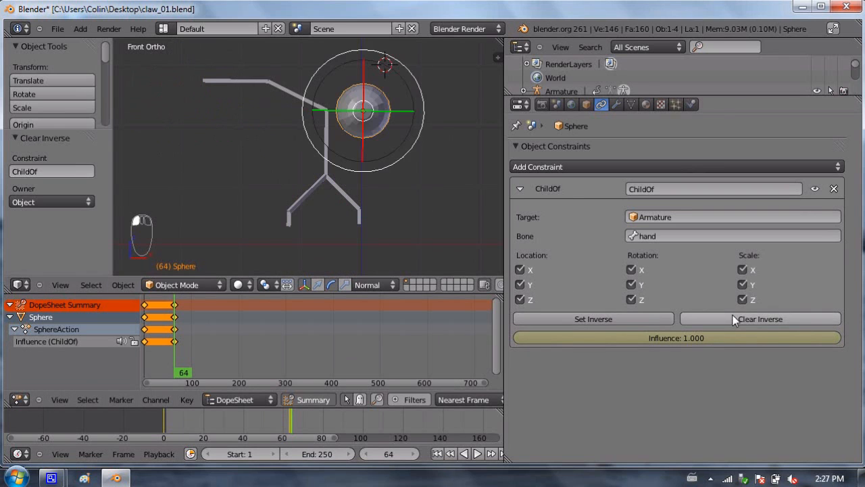
left_click(622, 318)
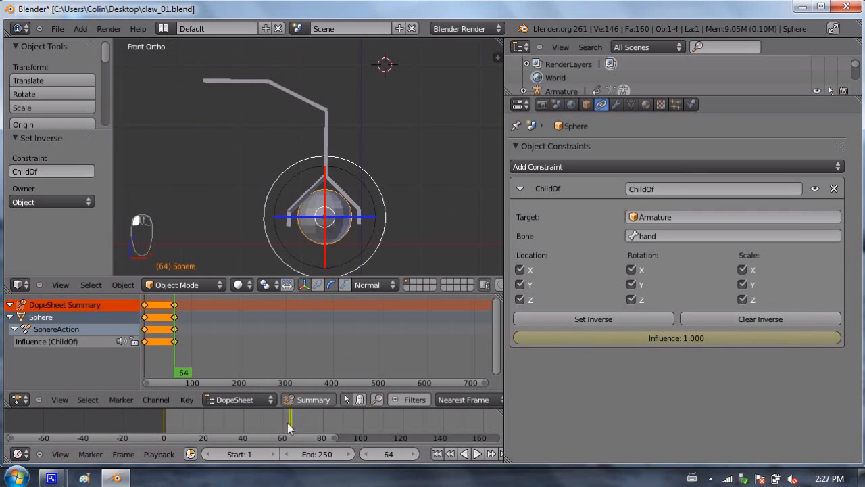
Step: Play the animation to check that the sphere follows the claw, and return to frame 64
key("shift+Left")
key("alt+a")
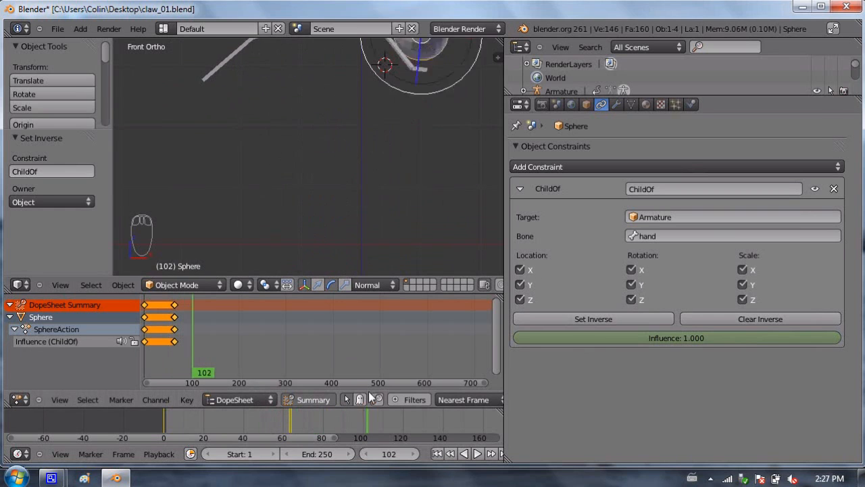
left_click_drag(415, 391, 187, 389)
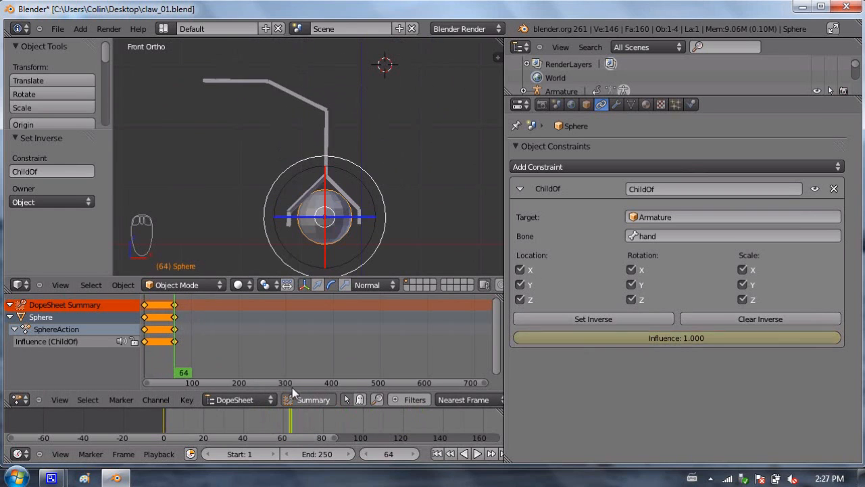
Step: At frame 141, with the claw lowered and still closed around the sphere, keyframe the Child Of influence at 1
mouse_move(277, 421)
left_mouse_down()
mouse_move(162, 413)
mouse_move(383, 398)
mouse_move(386, 409)
mouse_move(465, 419)
mouse_move(446, 417)
left_mouse_up()
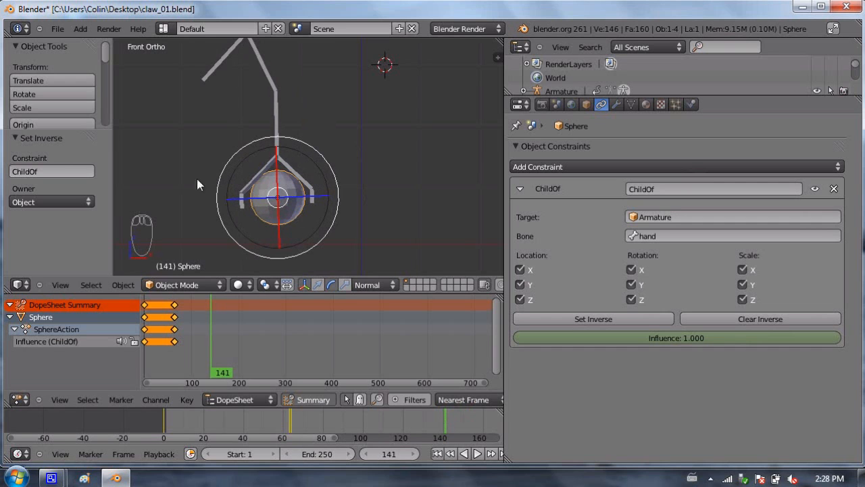
scroll(273, 194, "up", 4)
middle_click_drag(256, 196, 329, 141, "shift")
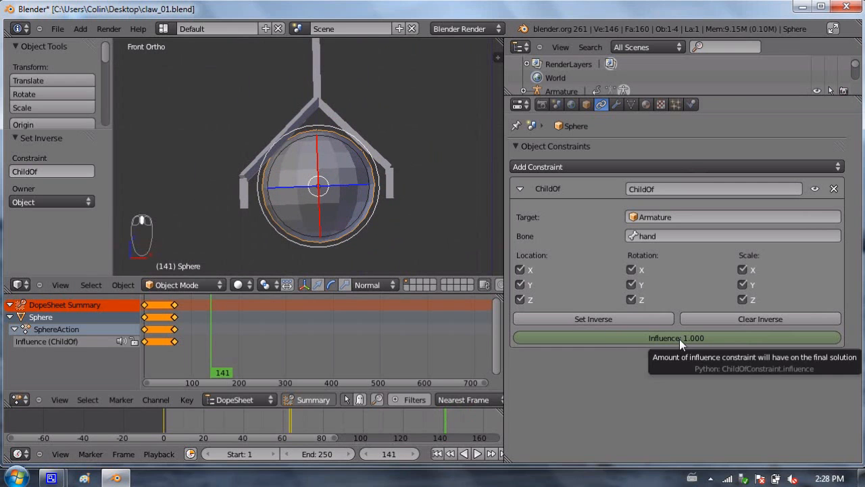
key("i")
key("i")
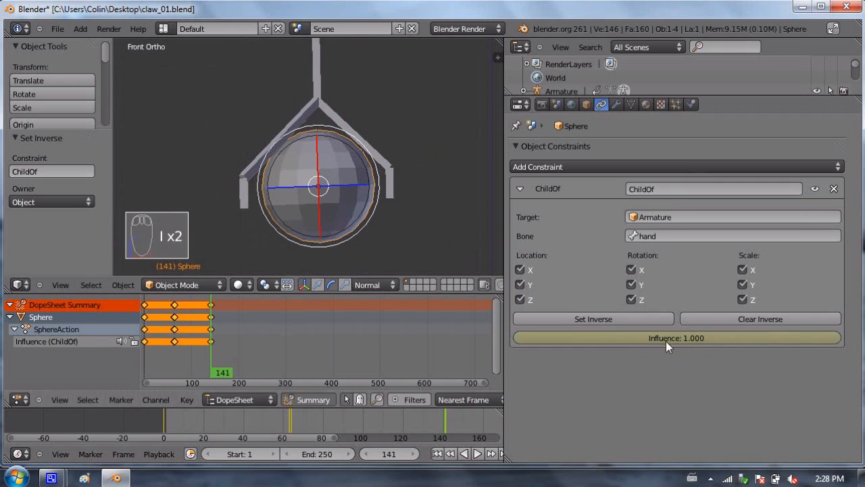
Step: At frame 142, where the claw starts opening, keyframe the Child Of influence at 0
left_click_drag(386, 414, 447, 426)
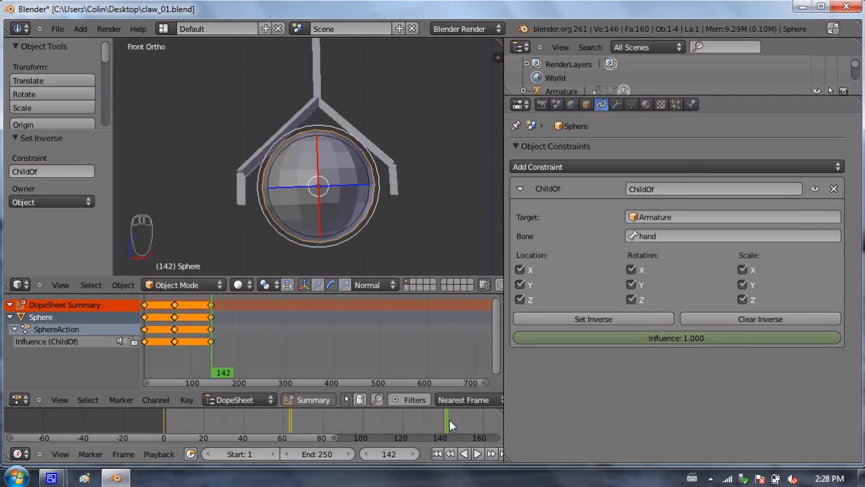
key("Left")
key("Right")
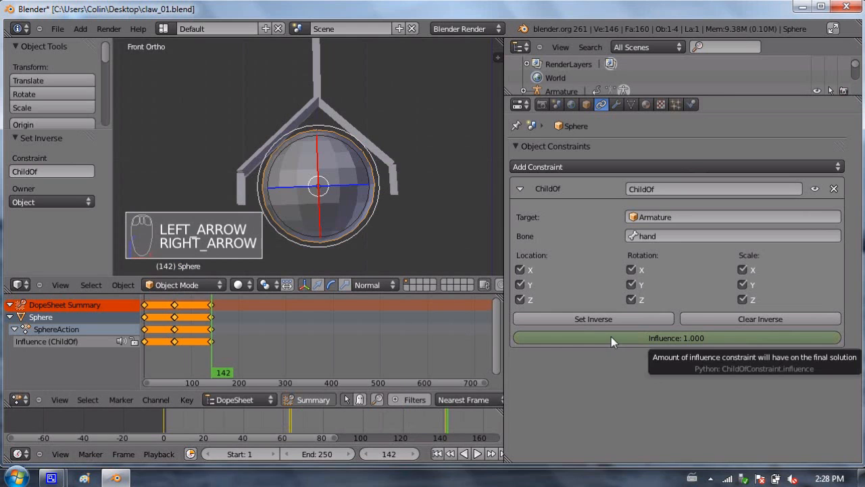
key("i")
key("i")
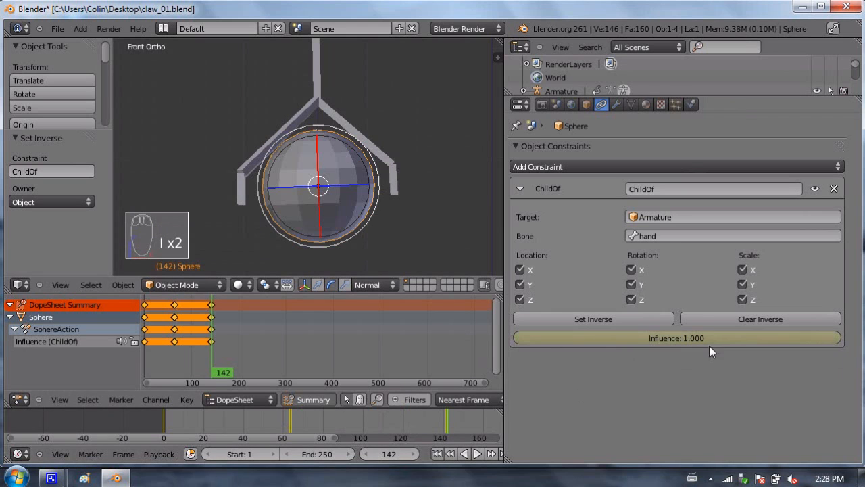
left_click_drag(709, 342, 470, 330)
left_click_drag(292, 321, 268, 316)
scroll(411, 211, "up", 1)
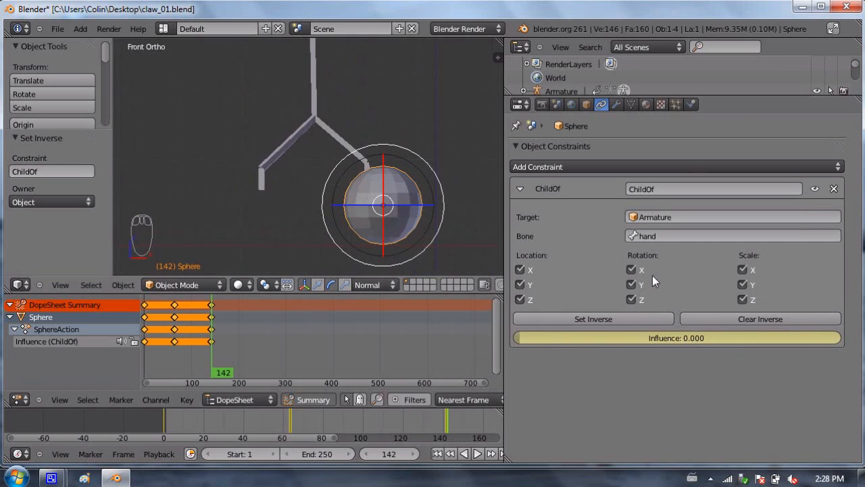
Step: Try clearing and setting the Child Of constraint's inverse again at frame 142
left_click(766, 319)
left_click(568, 318)
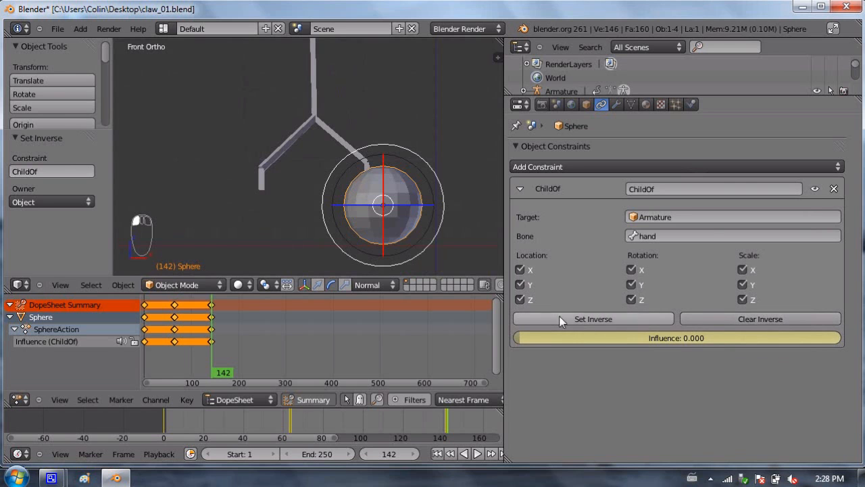
left_click(710, 319)
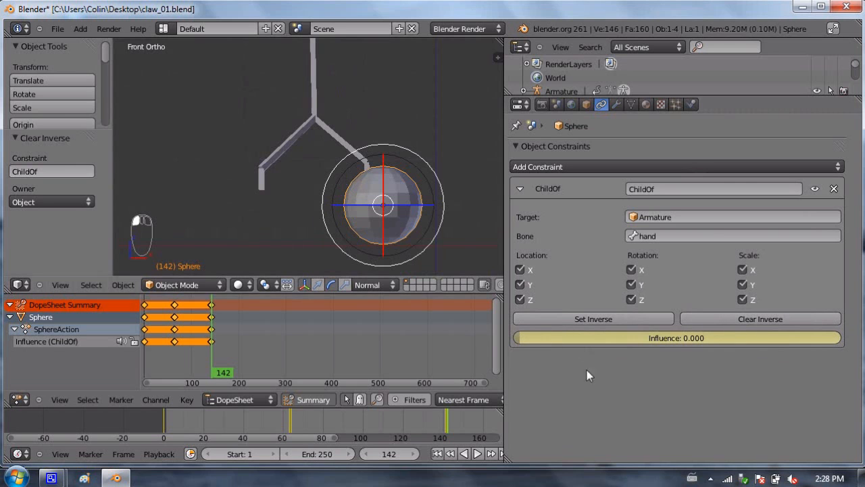
left_click(611, 322)
Step: Save over claw_01.blend and widen the 3D view, DopeSheet and timeline by narrowing the properties area
key("ctrl+s")
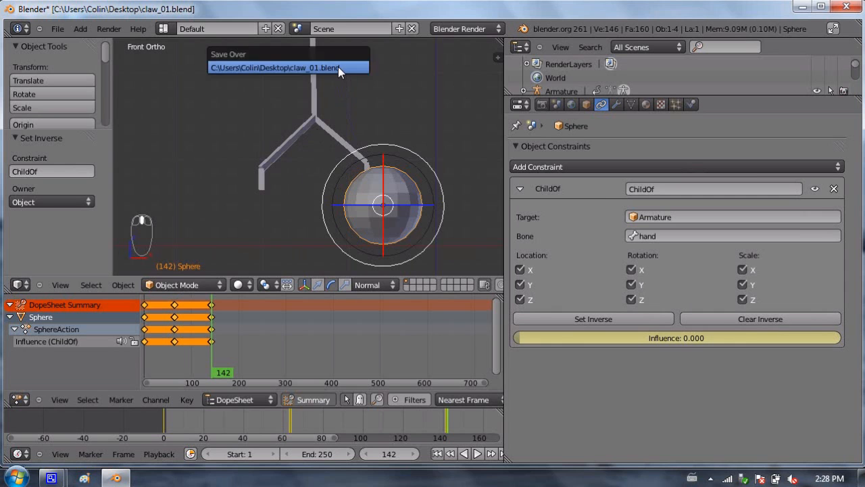
left_click(338, 66)
scroll(359, 152, "up", 1)
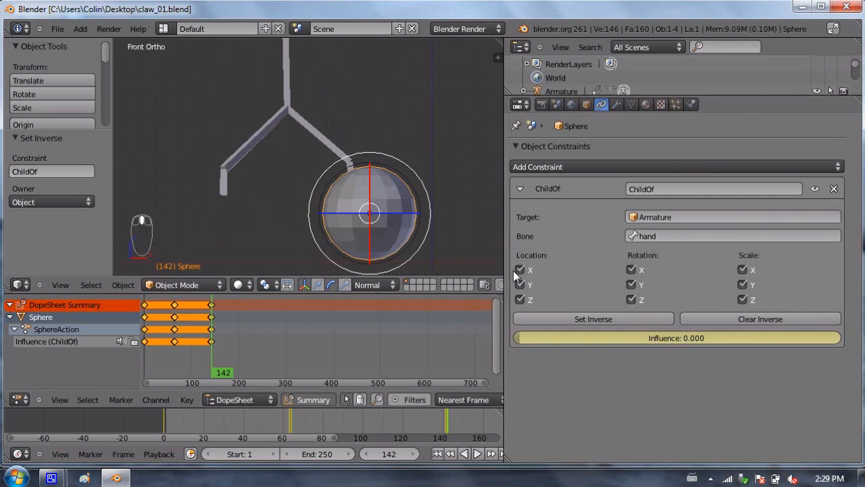
left_click_drag(507, 270, 657, 284)
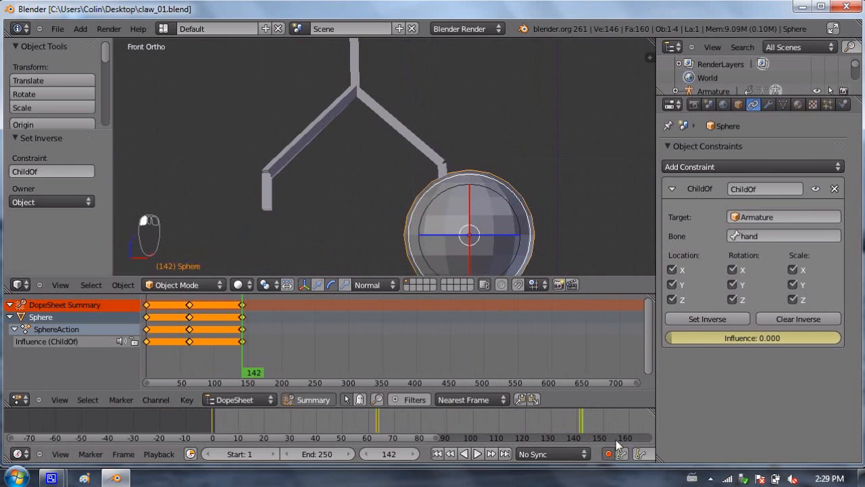
middle_click_drag(415, 227, 378, 169, "shift")
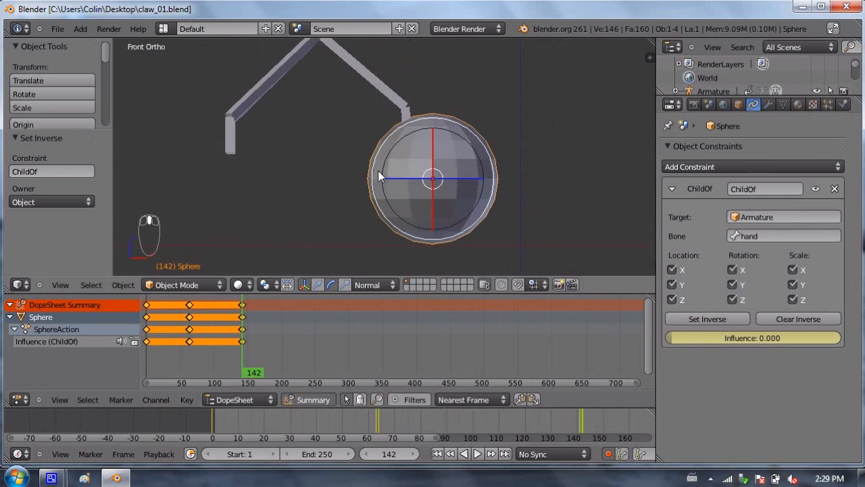
middle_click_drag(202, 92, 234, 168, "shift")
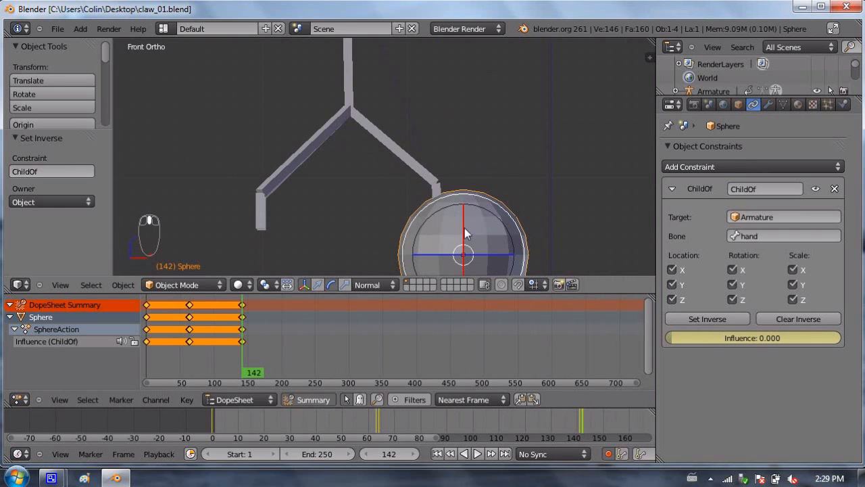
scroll(438, 163, "down", 3)
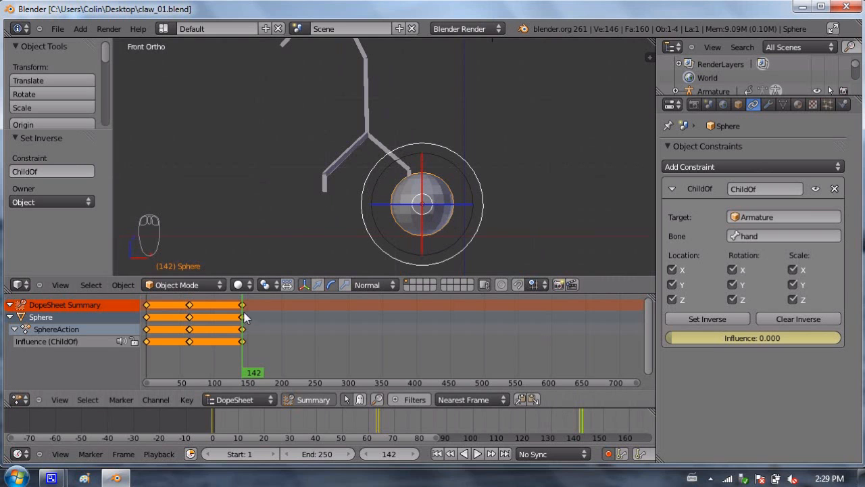
key("ctrl+s")
left_click(323, 89)
Step: Step through the frames from 139 to 143 to compare the sphere's position before and after the release
key("Left")
key("Left")
key("Left")
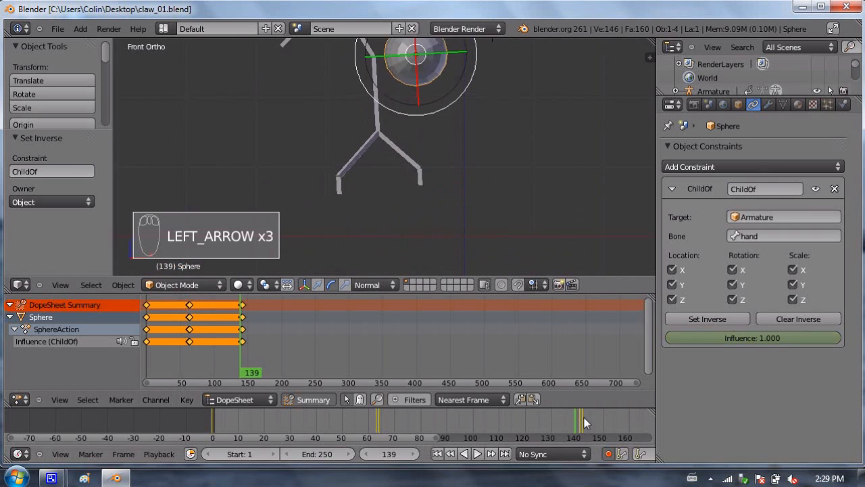
key("Right")
key("Right")
key("Right")
key("Right")
key("Left")
key("Left")
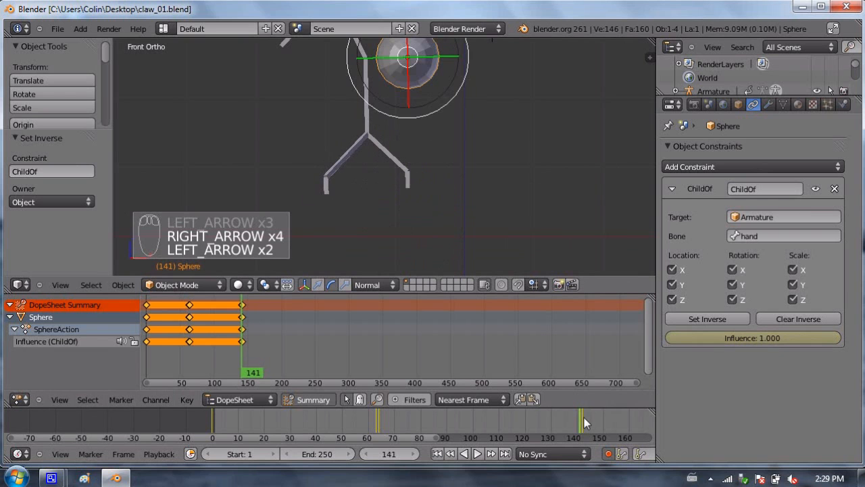
Step: Try setting the Child Of inverse at frame 141, and set it again at frame 64 to put the sphere inside the claw
left_click(775, 319)
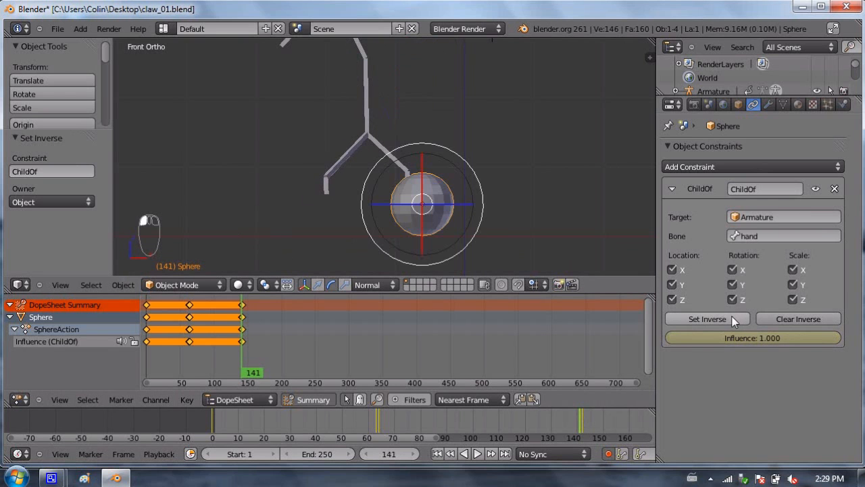
left_click_drag(561, 421, 378, 429)
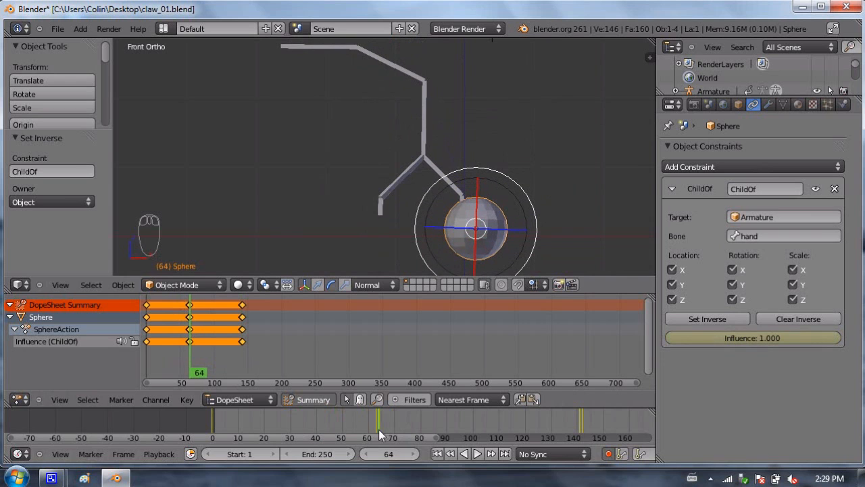
left_click(715, 320)
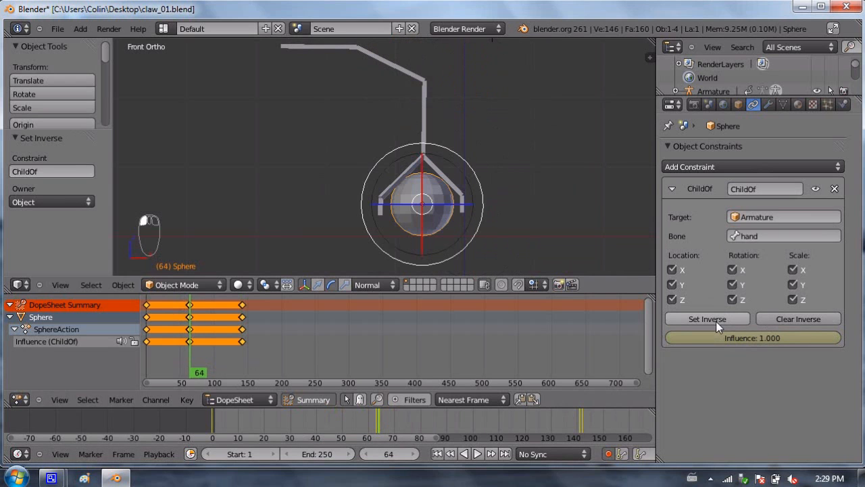
Step: Go to frame 142 and save over claw_01.blend
left_click_drag(373, 419, 584, 415)
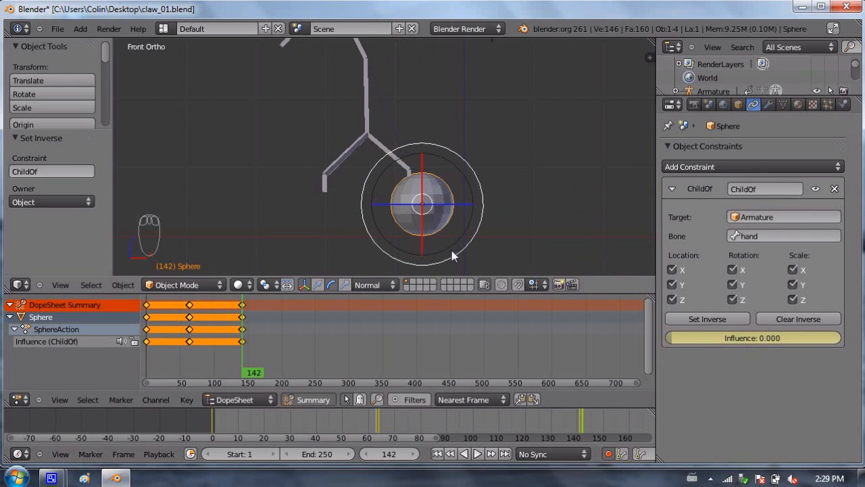
scroll(389, 129, "up", 2)
middle_click_drag(388, 152, 354, 121, "shift")
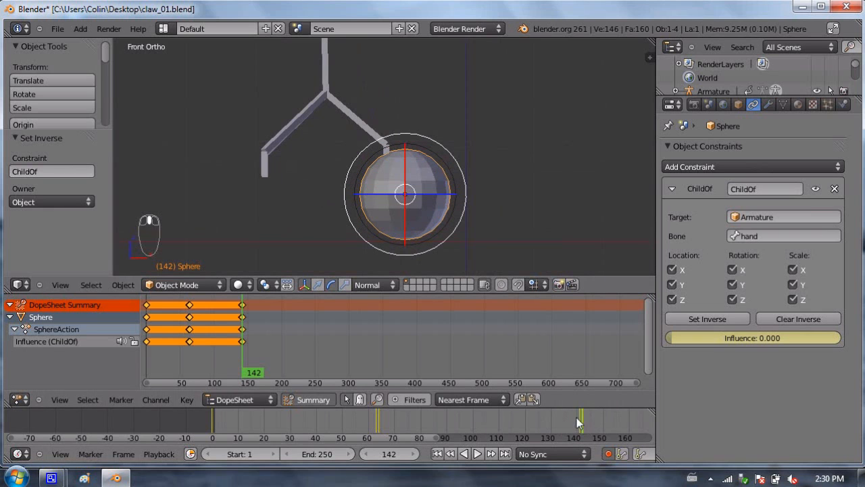
key("ctrl+s")
left_click(421, 138)
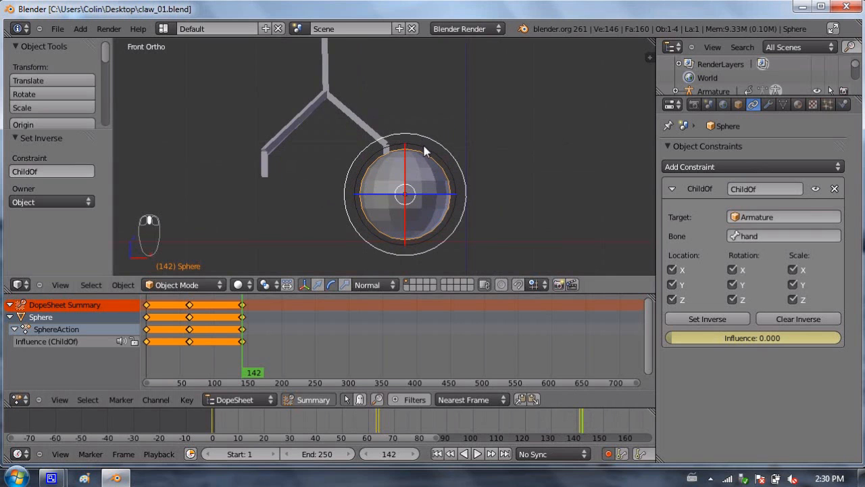
Step: Try moving the sphere back inside the claw at frame 142 by about -0.780 in X and 0.332 in Z
key("g")
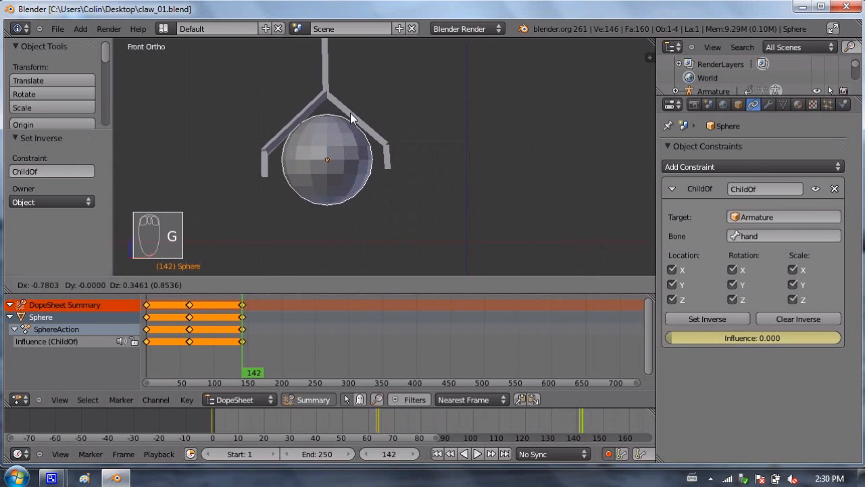
left_click(350, 114)
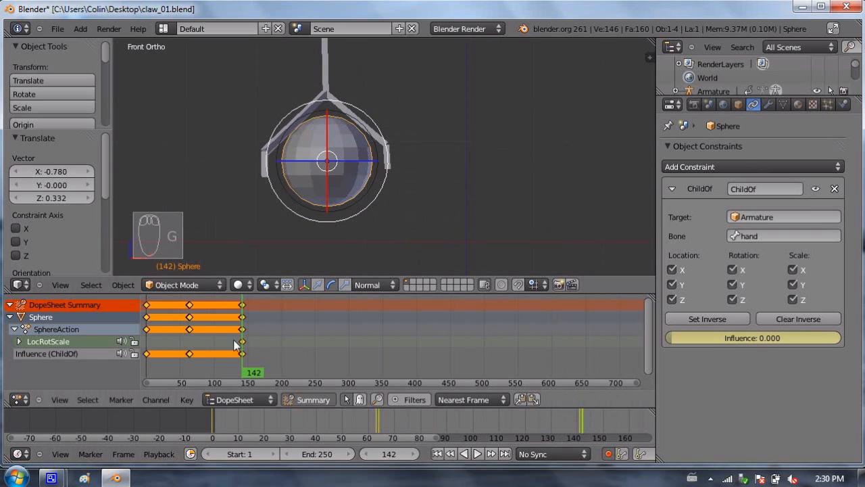
scroll(159, 329, "left", 5, "ctrl")
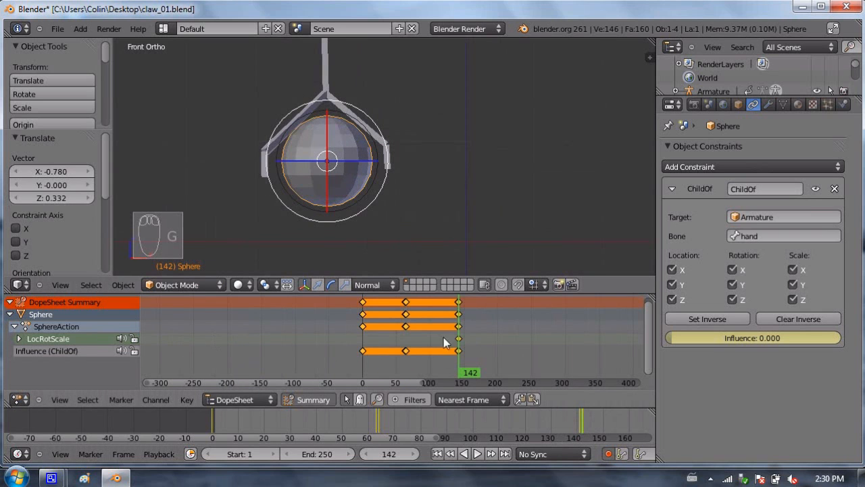
scroll(384, 343, "up", 2)
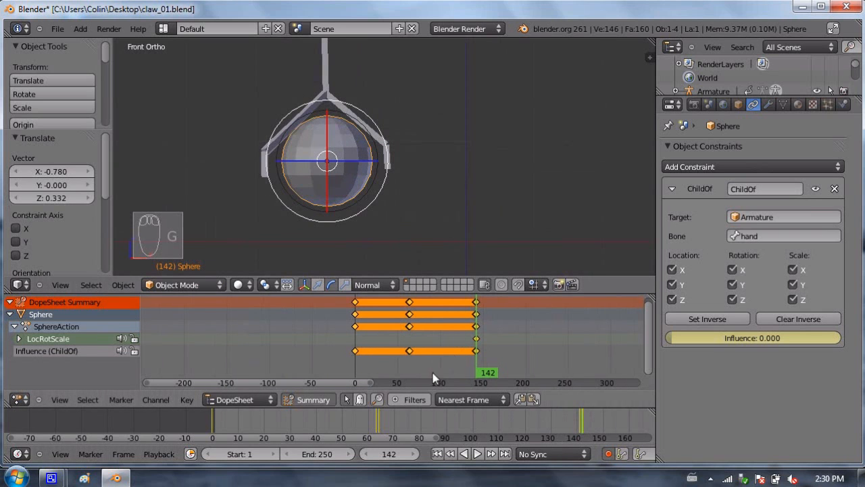
left_click(608, 454)
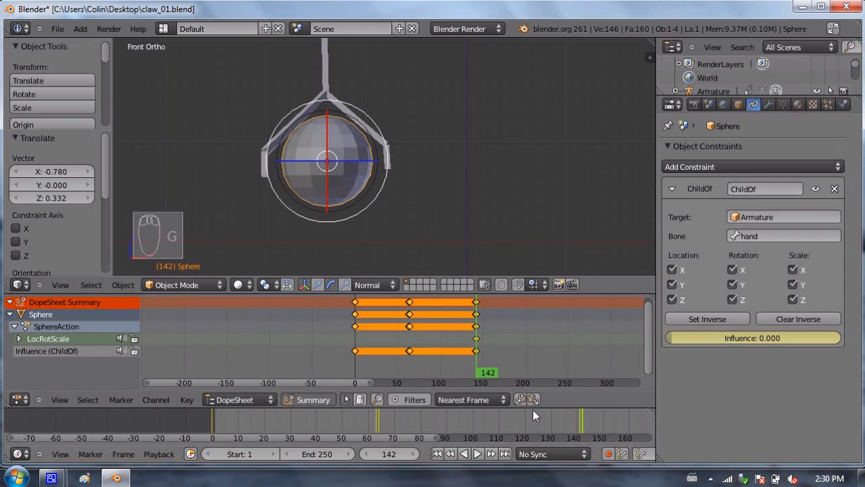
Step: Scrub back through frames 92 and 53, returning to 142, to check the sphere's motion along with the claw
left_click(450, 419)
middle_click_drag(497, 119, 476, 122, "shift")
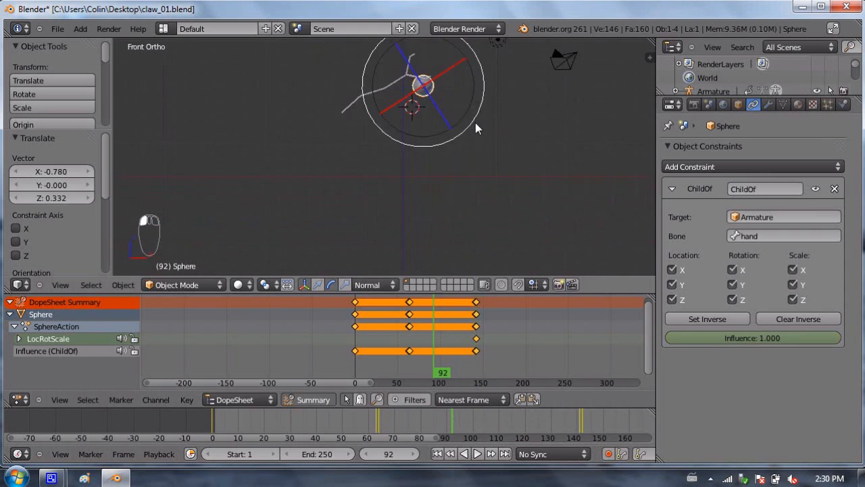
middle_click_drag(437, 95, 411, 252, "shift")
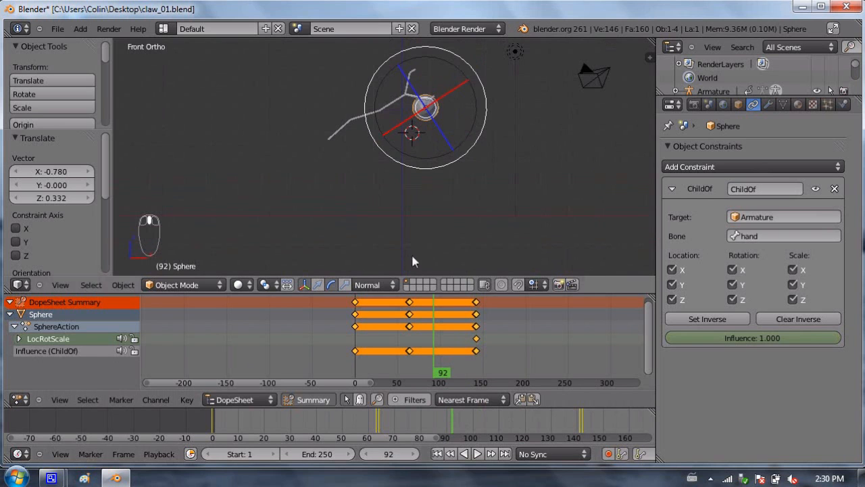
left_click(409, 423)
left_click_drag(409, 422, 350, 419)
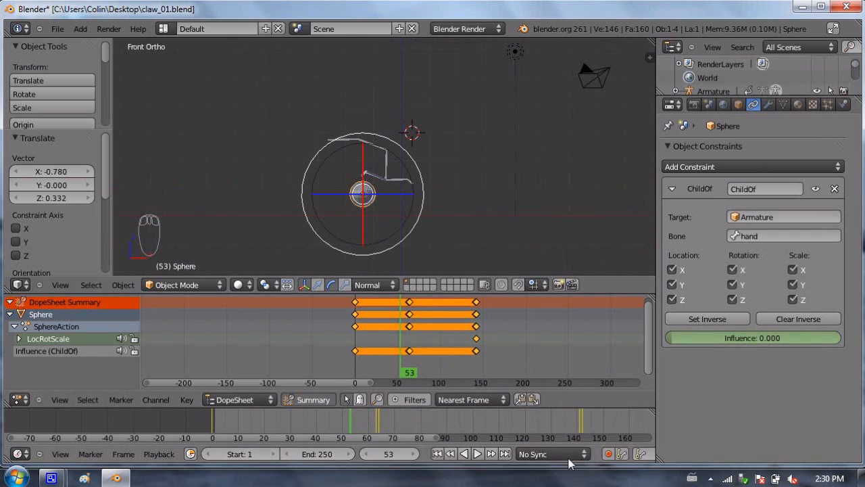
left_click(474, 351)
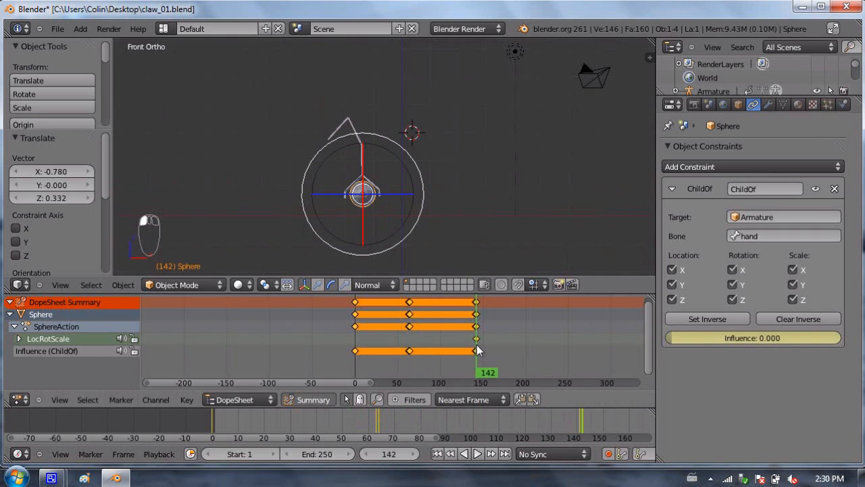
Step: Undo the frame changes and the sphere's move and keyframe at frame 142
key("ctrl+z")
key("ctrl+z")
key("ctrl+z")
key("ctrl+z")
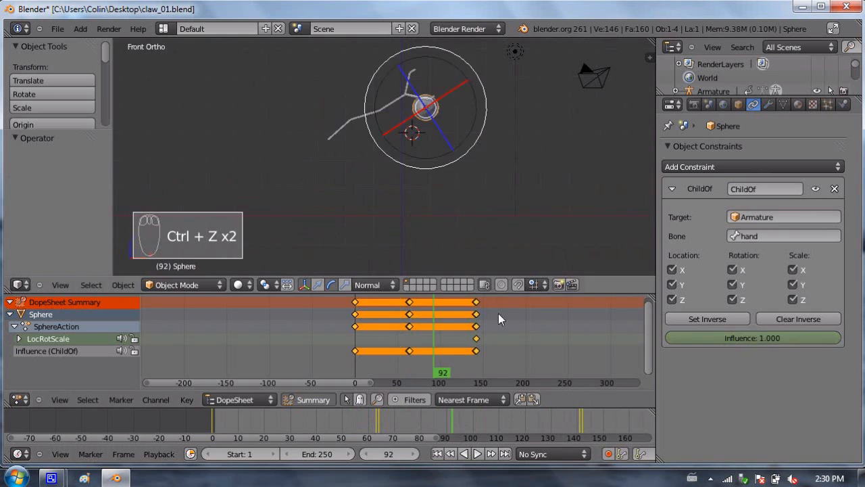
key("ctrl+z")
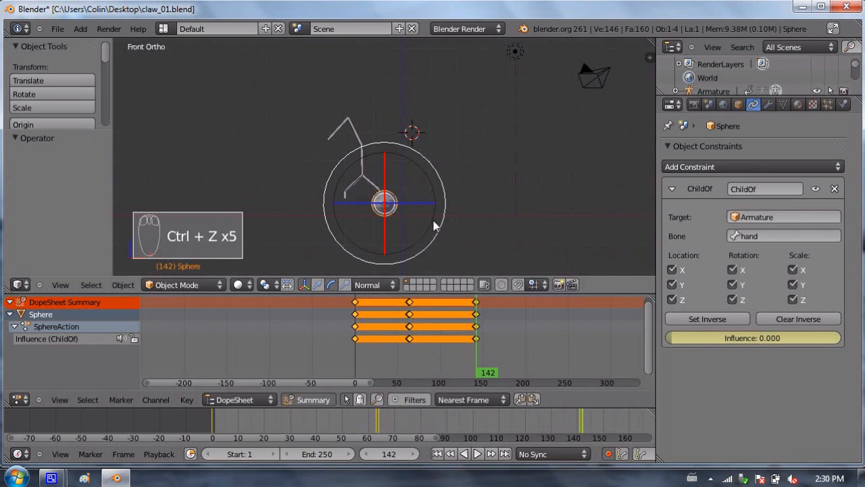
Step: Insert a LocRotScale keyframe for the sphere at frame 141
mouse_move(473, 366)
left_mouse_down()
mouse_move(467, 374)
mouse_move(489, 379)
mouse_move(458, 375)
mouse_move(475, 375)
left_mouse_up()
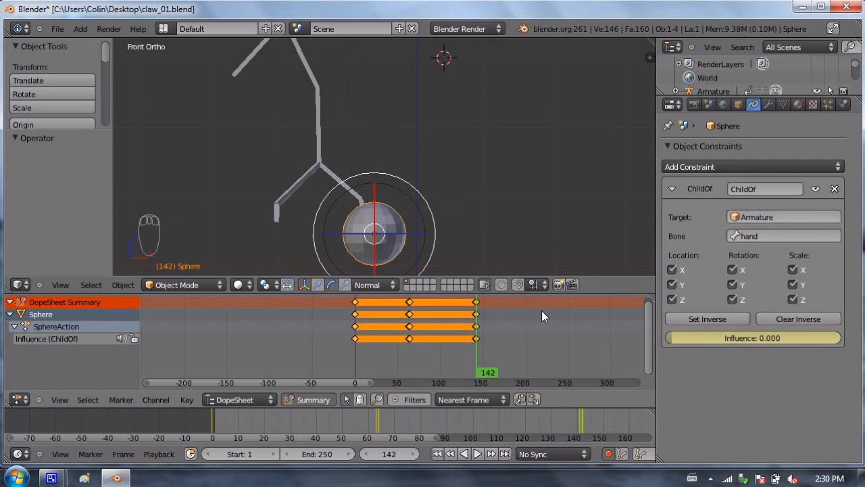
key("Left")
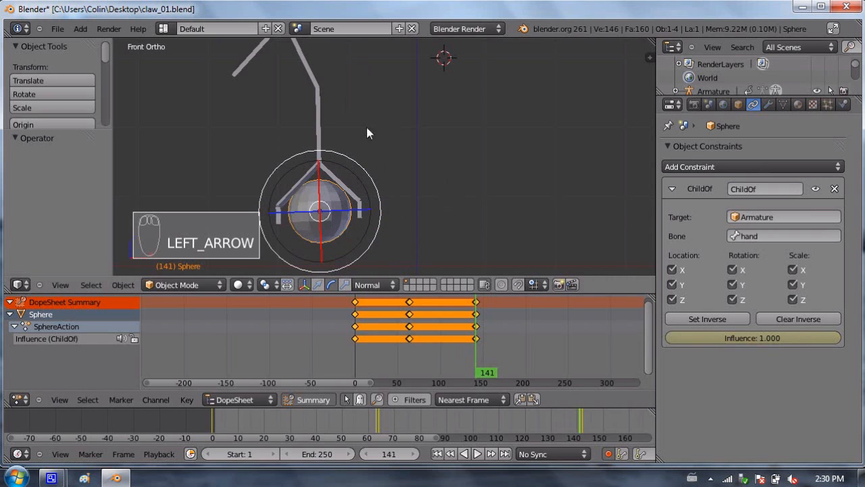
middle_click_drag(344, 210, 370, 160, "shift")
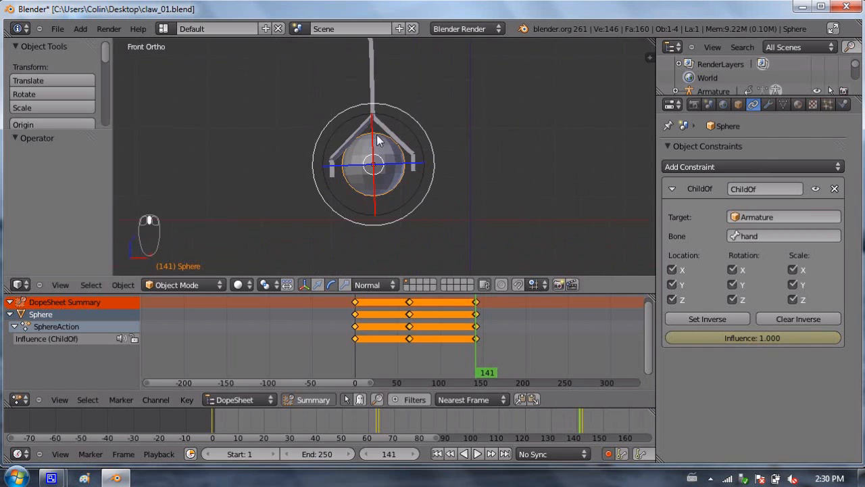
key("i")
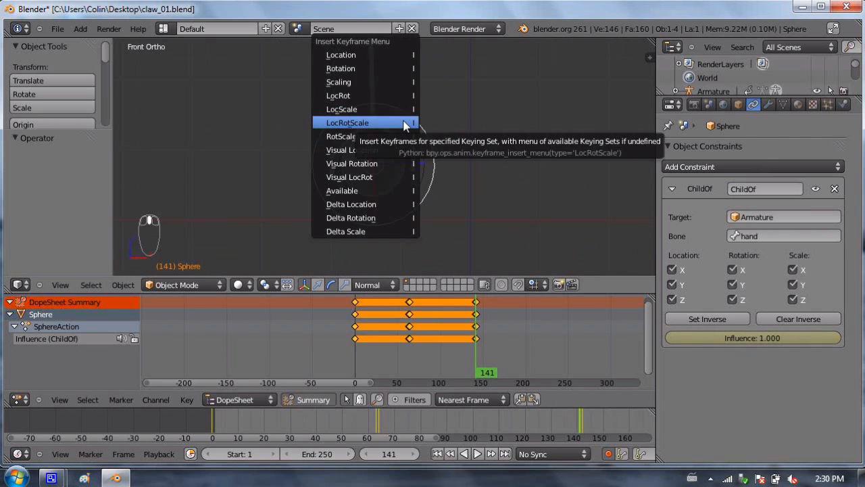
left_click(405, 126)
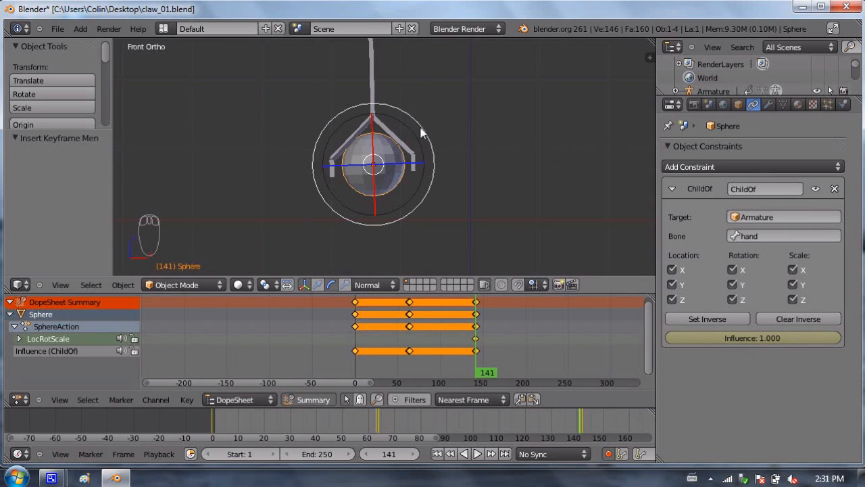
Step: At frame 142, return the sphere inside the claw in two moves, about X -0.176, Z -0.352 and X -0.606, Z 0.567
left_click_drag(482, 373, 475, 354)
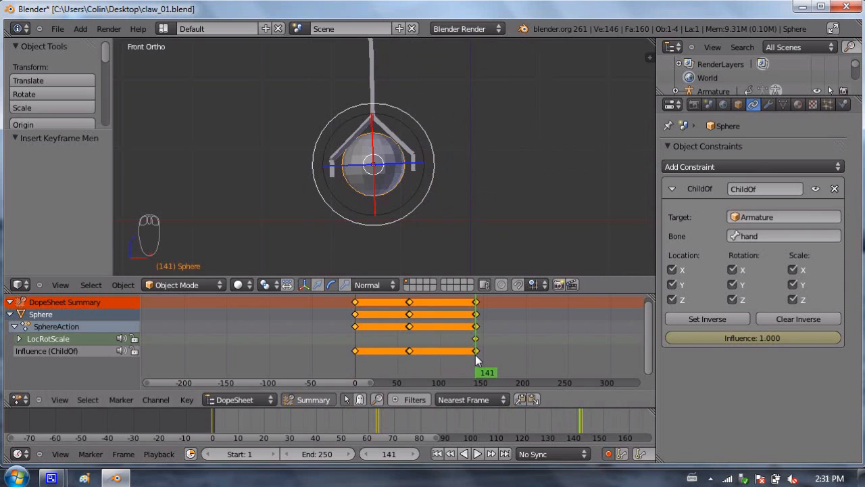
middle_click_drag(504, 335, 358, 327)
scroll(324, 333, "up", 5)
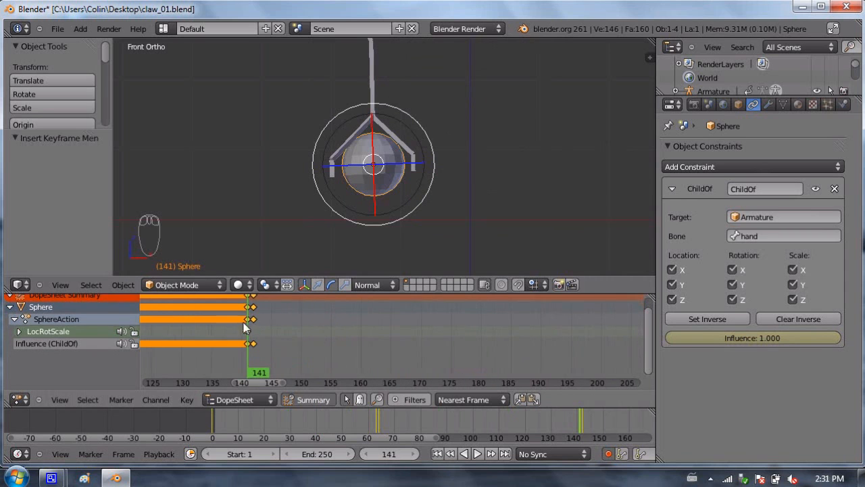
middle_click_drag(246, 328, 313, 333)
key("Right")
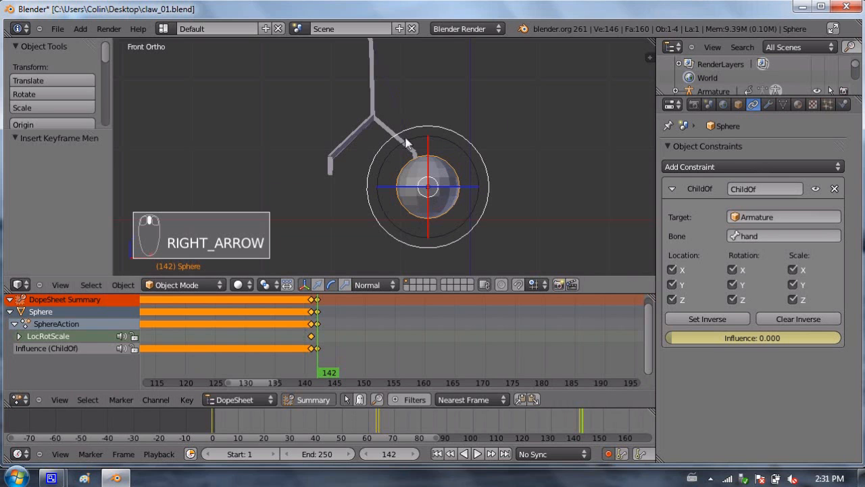
key("g")
key("g")
left_click(454, 152)
key("g")
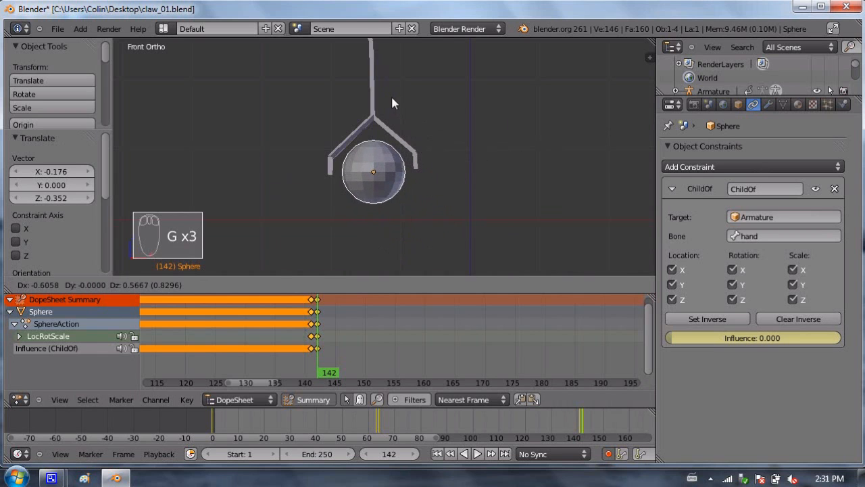
left_click(392, 101)
Step: Compare the sphere's position in the claw between frames 141 and 142 from the right view
key("KP_3")
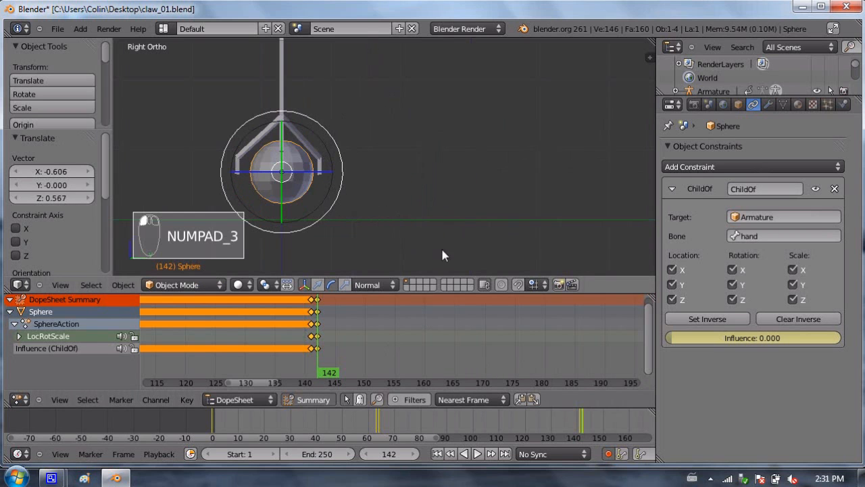
key("Left")
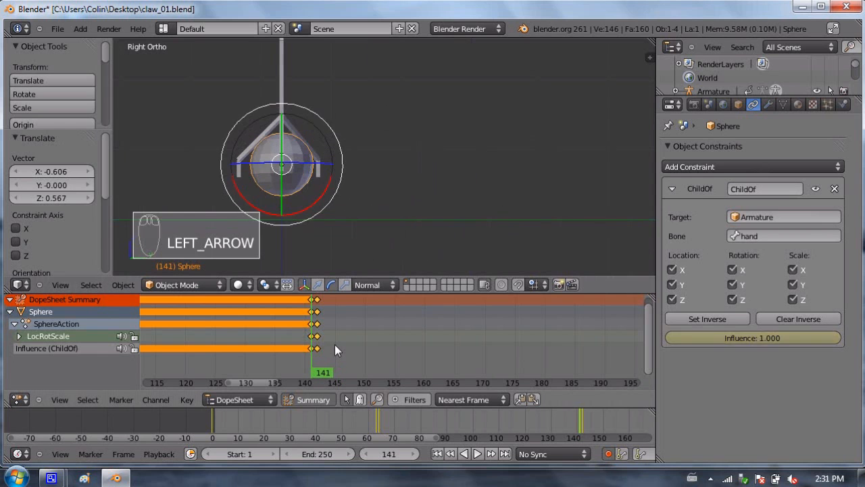
key("Right")
key("Left")
key("Right")
key("Left")
key("Right")
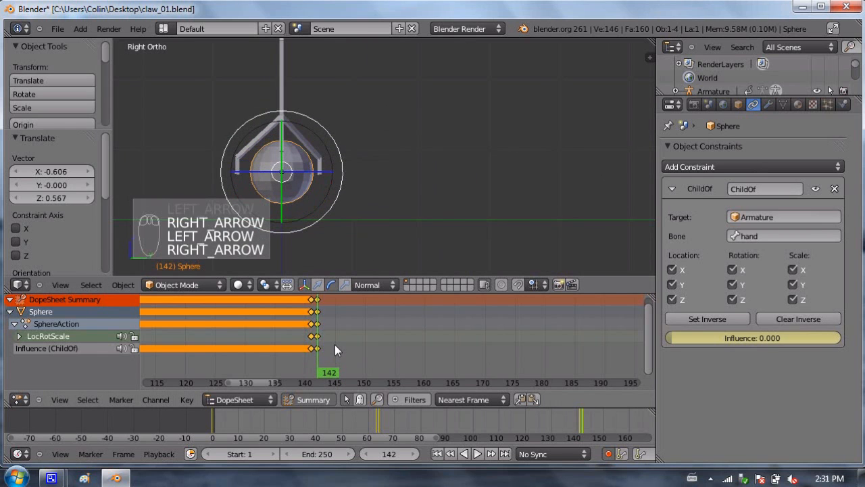
key("Left")
key("Right")
Step: Scrub from frame 123 through 139 to 142 in the front view to examine the sphere's handover at release
left_click_drag(313, 366, 197, 350)
key("Right")
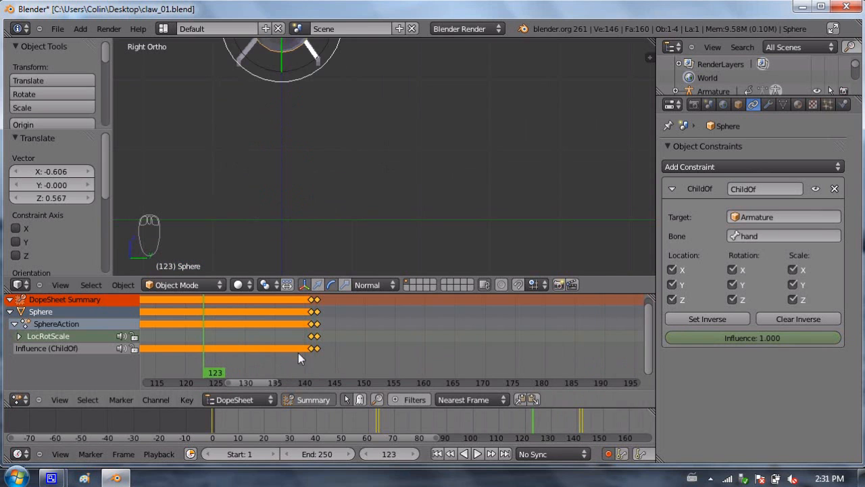
key("KP_1")
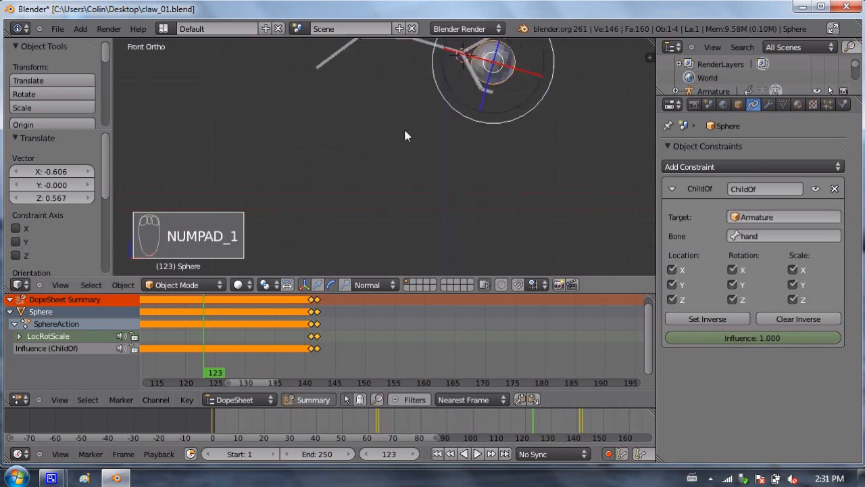
left_click_drag(283, 364, 299, 371)
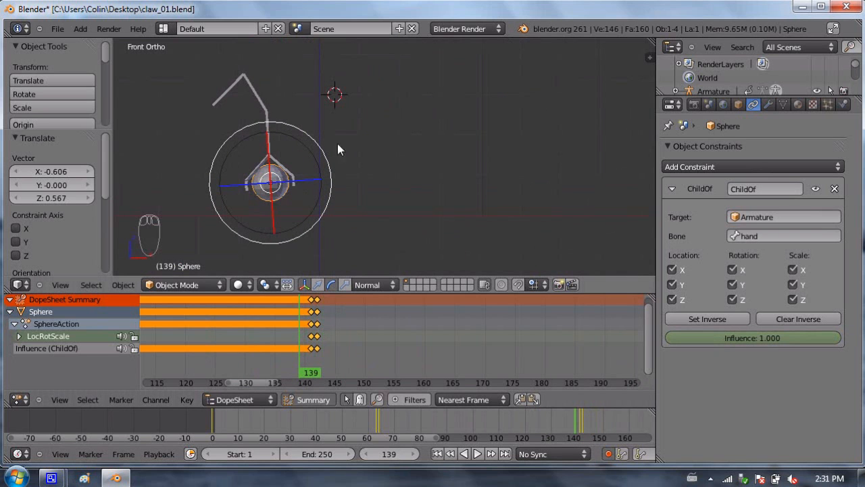
middle_click_drag(266, 172, 358, 156, "shift")
key("KP_1")
key("KP_1")
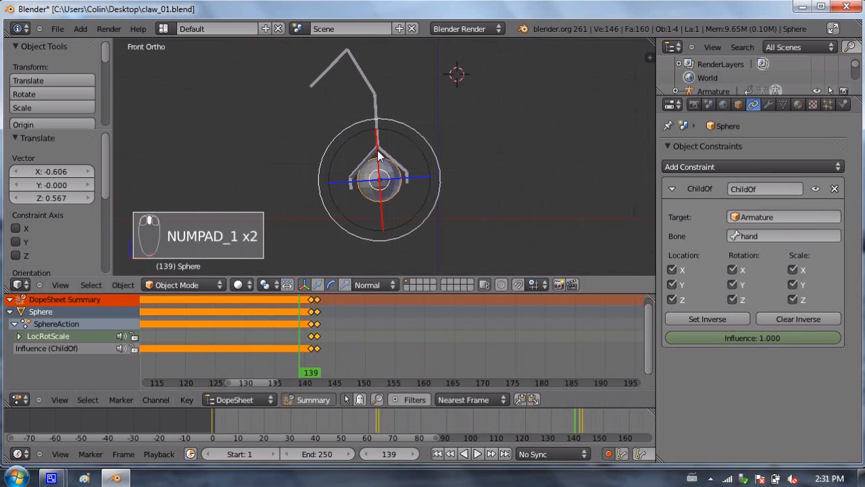
scroll(378, 150, "up", 3)
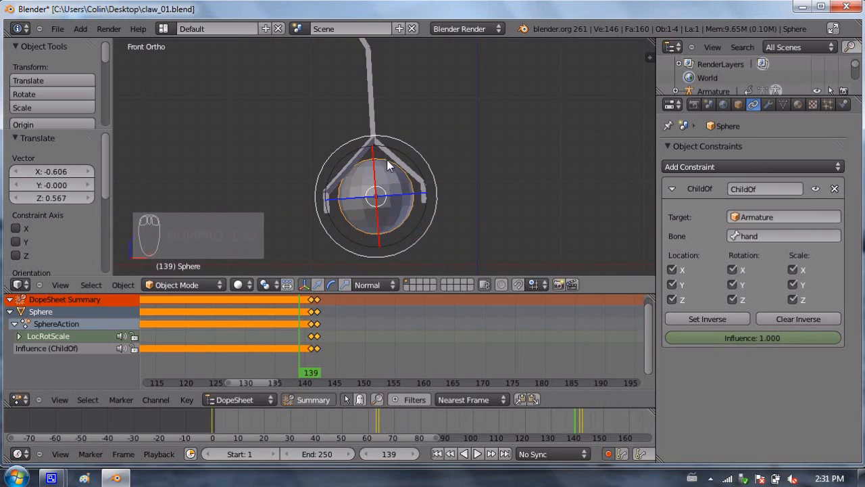
left_click(317, 358)
left_click_drag(318, 360, 316, 357)
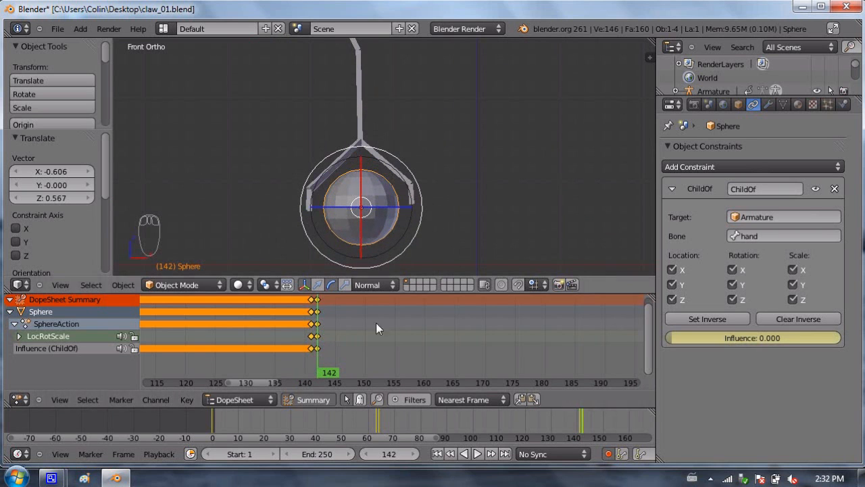
Step: At frame 145, lower the sphere about 0.252 along the global Z axis with the translate manipulator and keyframe it
left_click(333, 351)
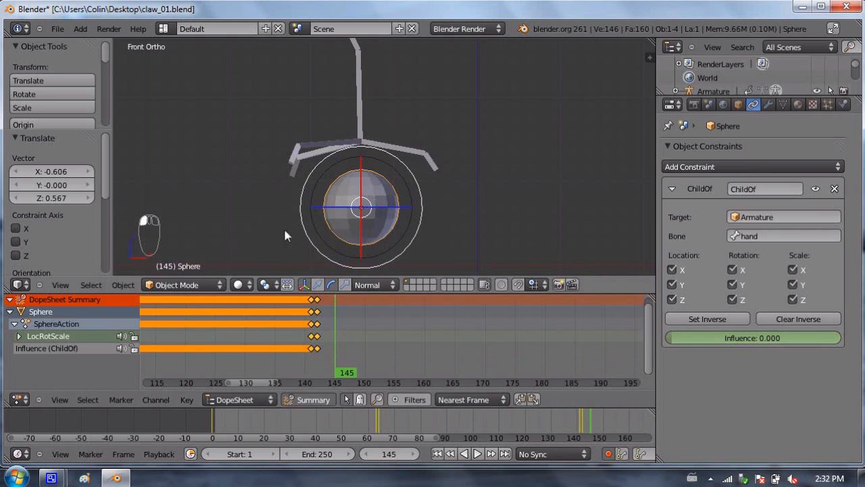
left_click(317, 285)
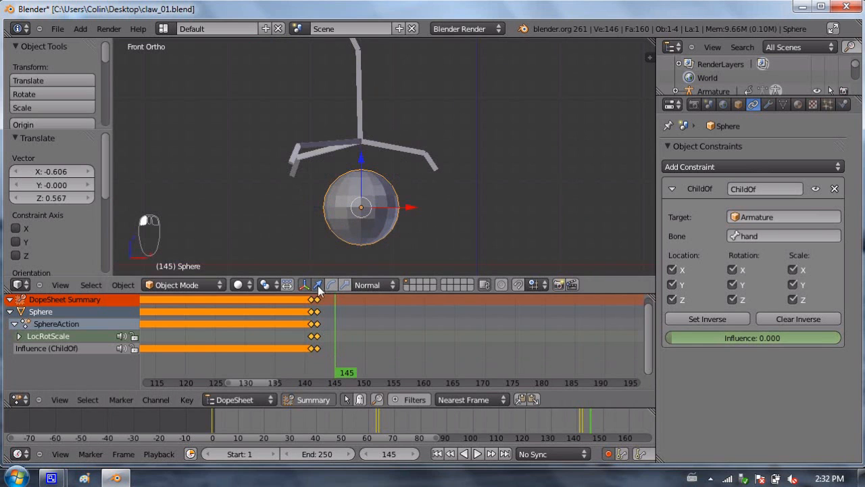
left_click(376, 284)
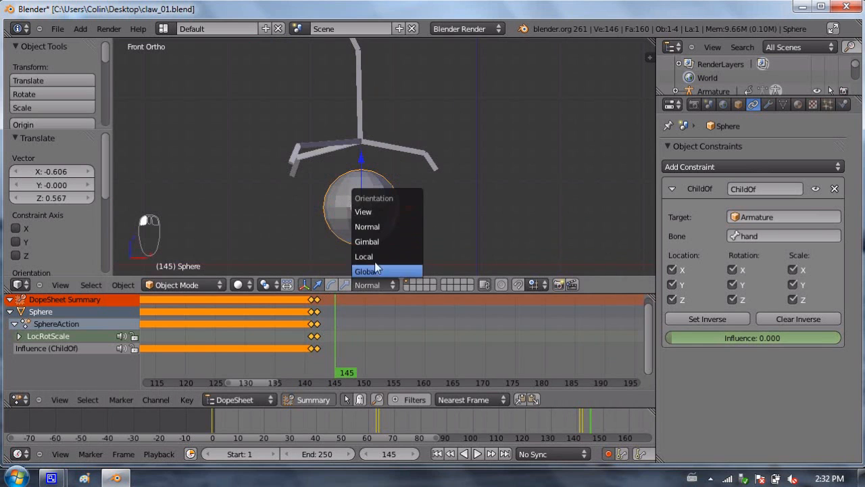
left_click(368, 271)
left_click_drag(361, 159, 364, 185)
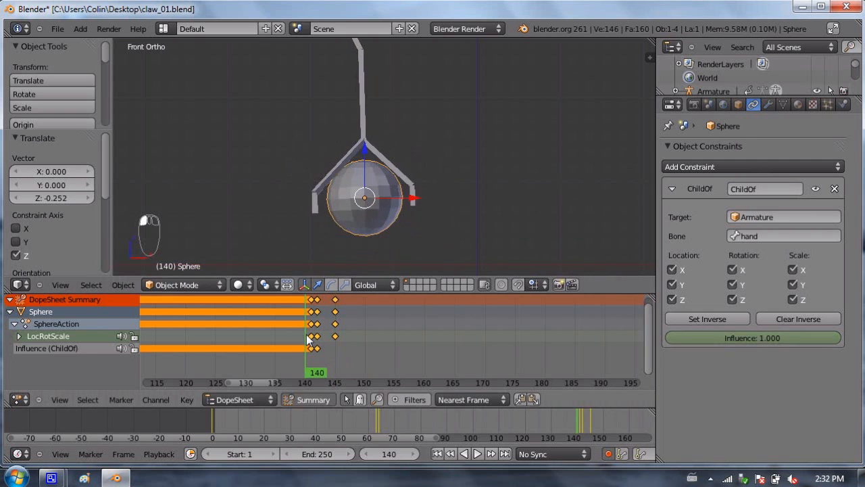
Step: Play the release from frame 140 and move the sphere's last LocRotScale keyframe to frame 148
key("alt+a")
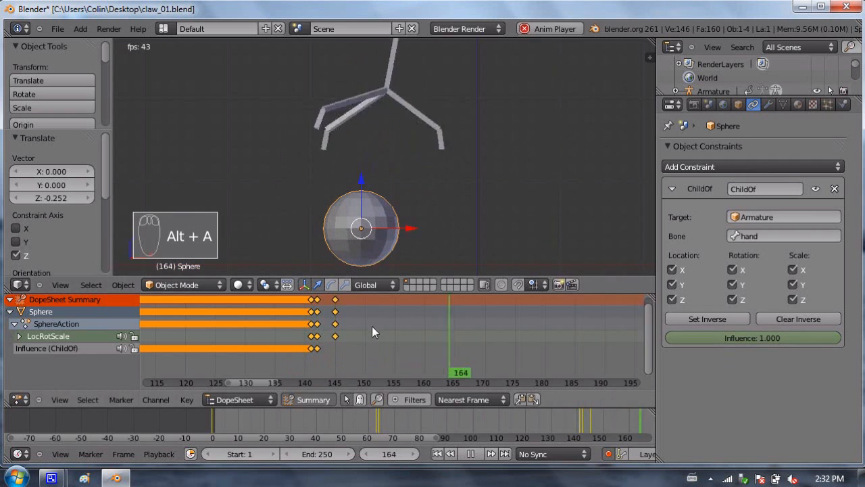
key("alt+a")
right_click(336, 335)
key("g")
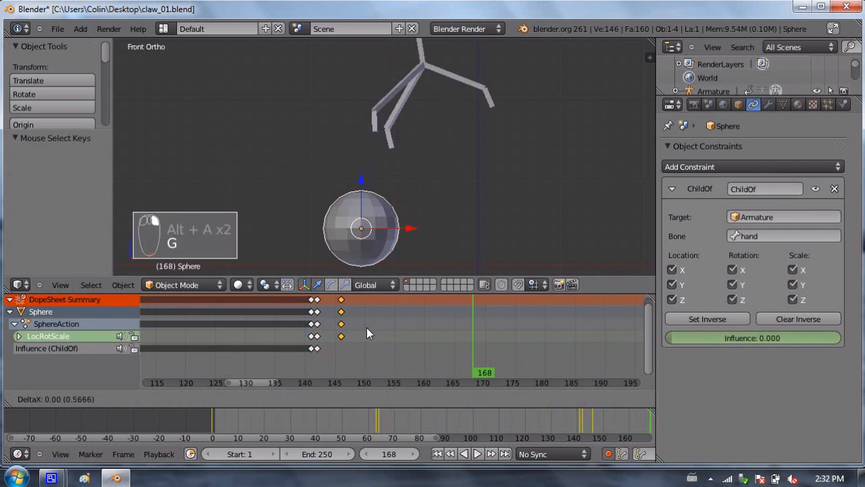
left_click(385, 327)
Step: Scrub back to frame 116, then play the whole animation from frame 0 to review the sphere's grab, carry and drop
left_click_drag(388, 366, 162, 345)
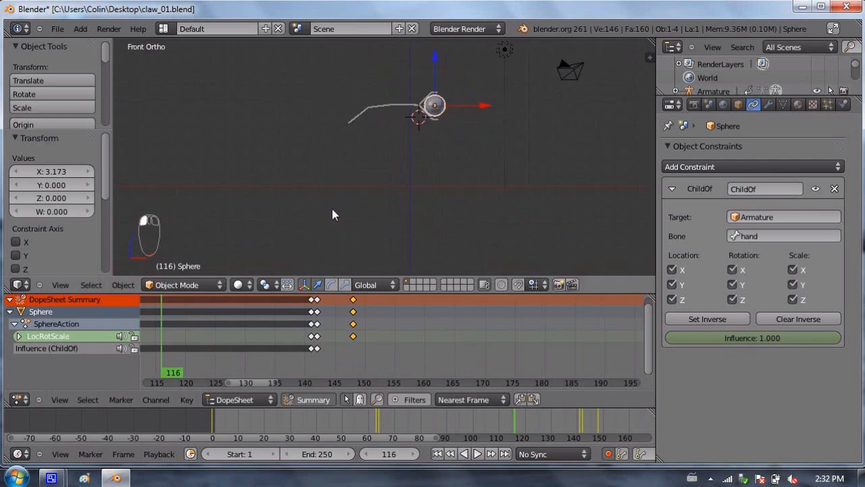
scroll(331, 209, "down", 3)
left_click_drag(242, 365, 311, 370)
scroll(247, 379, "down", 3)
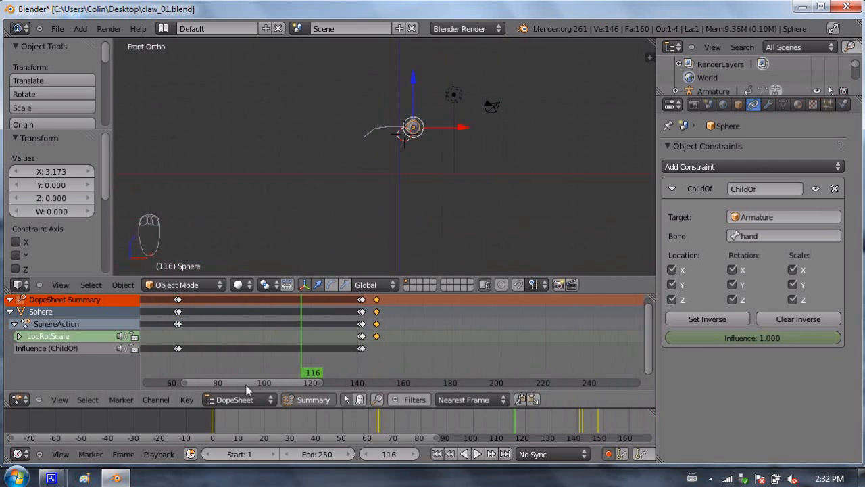
left_click(213, 424)
scroll(433, 106, "up", 4)
mouse_move(434, 106)
middle_mouse_down("shift")
mouse_move(376, 114)
mouse_move(423, 104)
middle_mouse_up("shift")
key("alt+a")
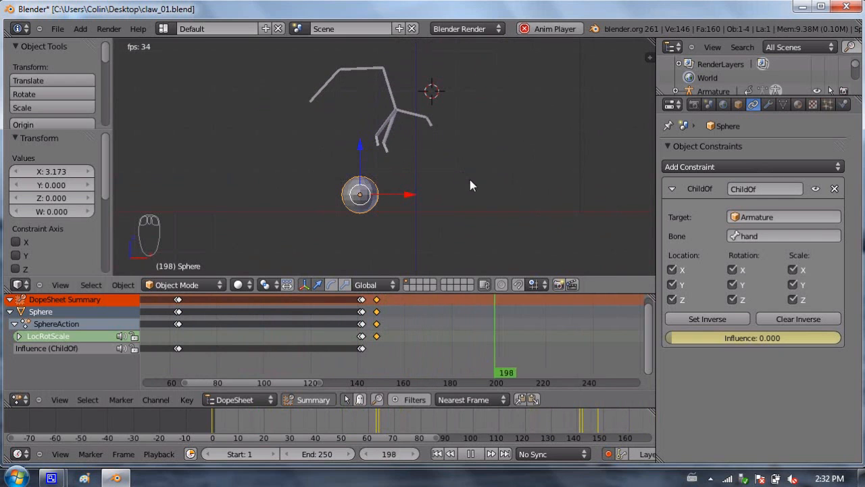
key("Escape")
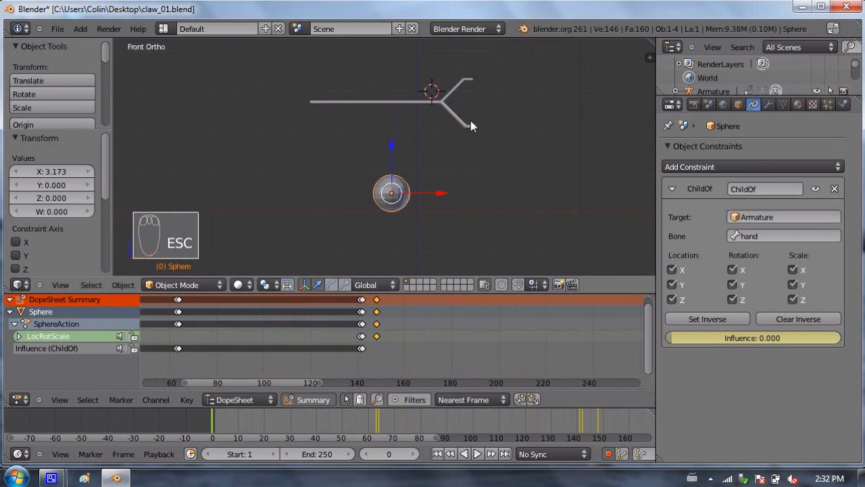